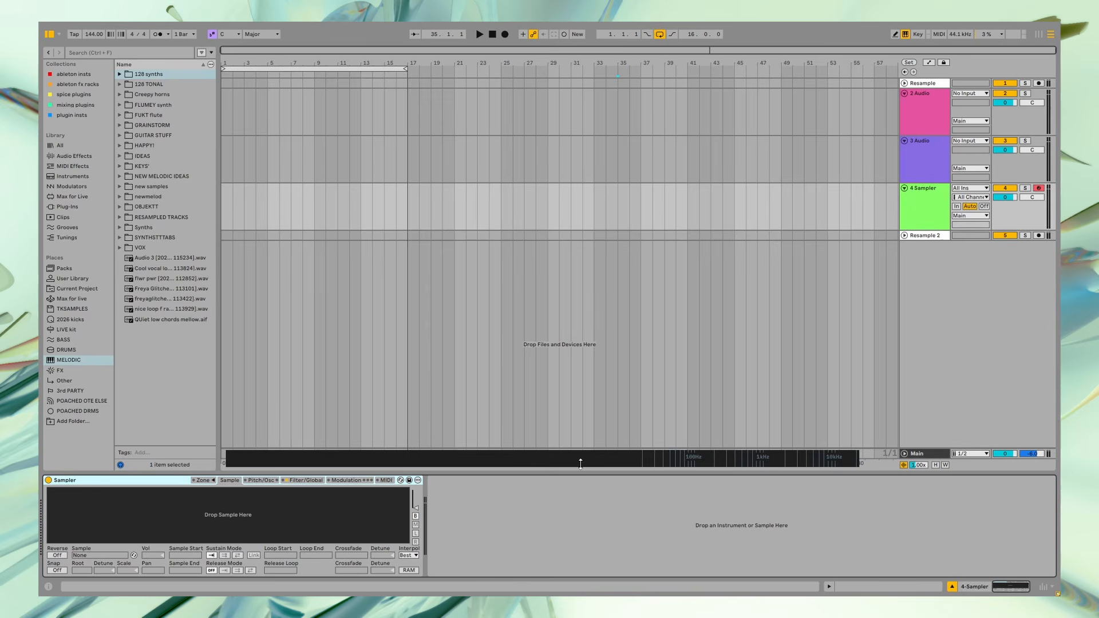
Step: Show the Sampler's zone editor and open the 128 TONAL folder inside MELODIC in TKSAMPLES
left_click(203, 480)
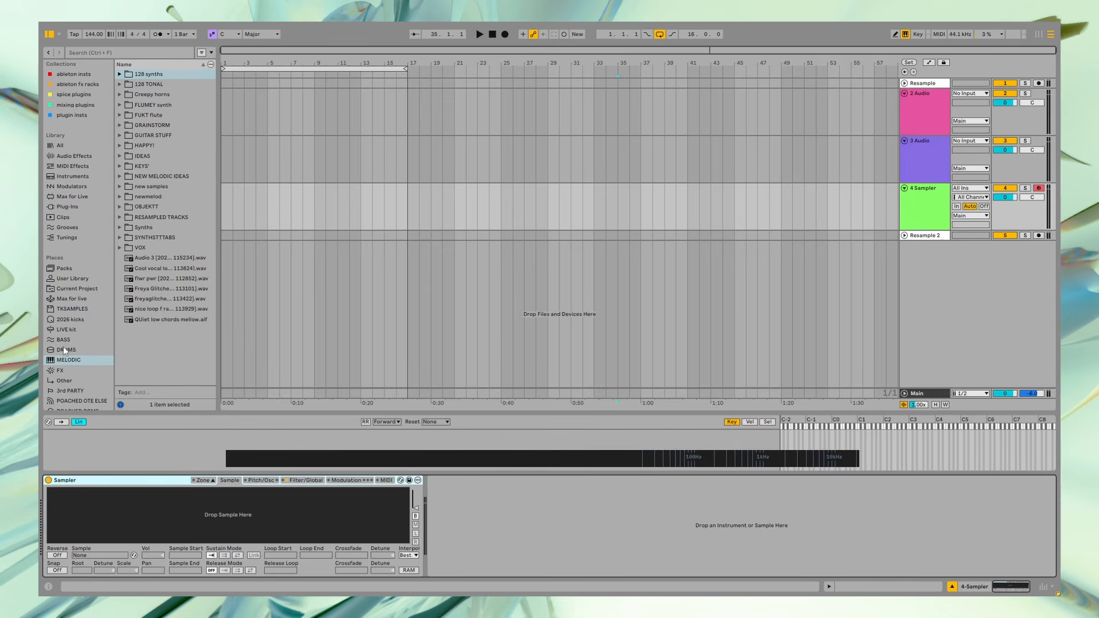
left_click(73, 308)
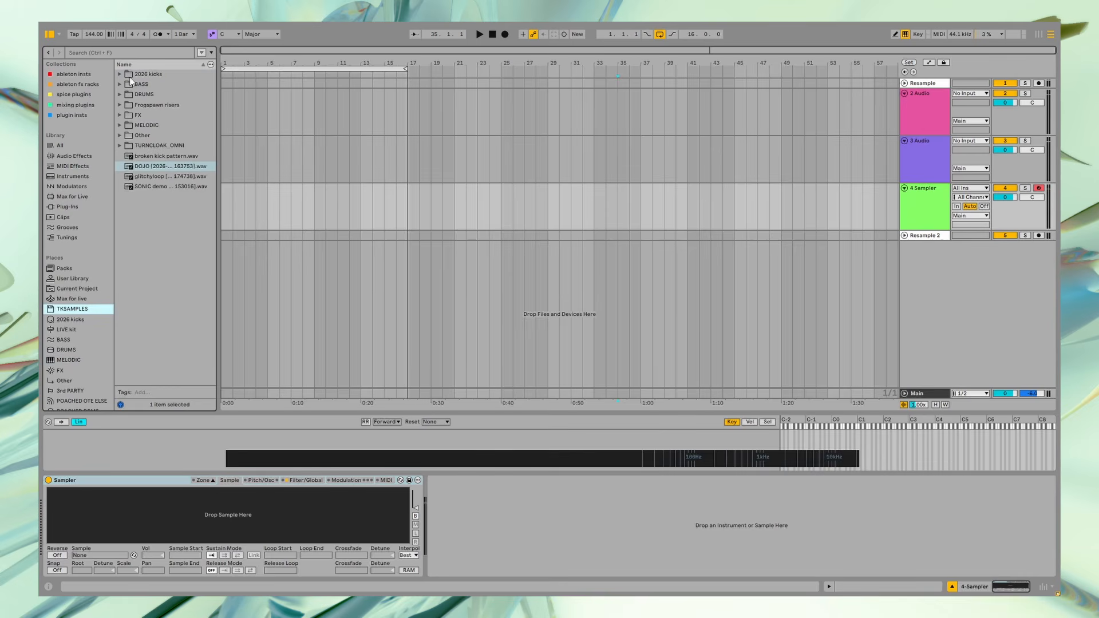
left_click(119, 125)
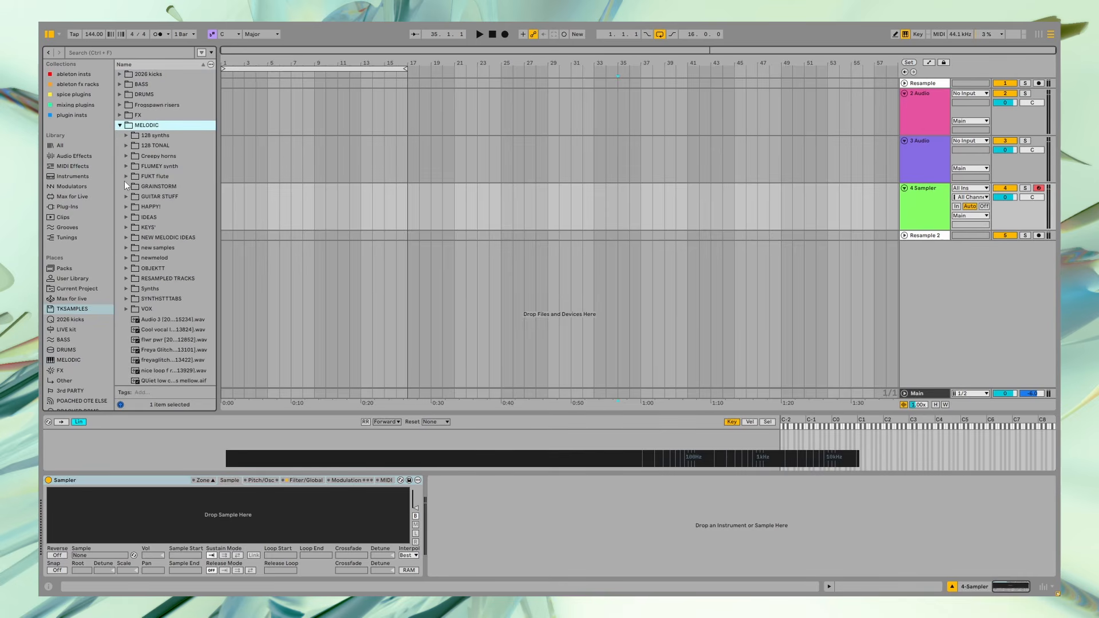
left_click(126, 145)
Step: Audition various samples throughout the 128 TONAL folder
scroll(170, 246, "down", 3)
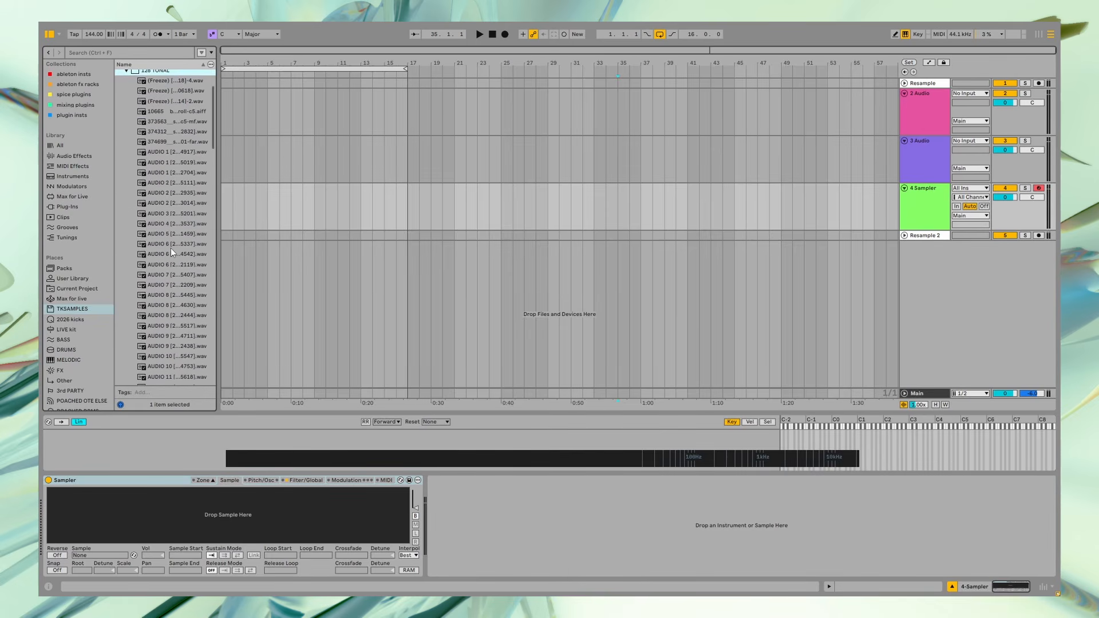
scroll(170, 248, "down", 9)
left_click(153, 278)
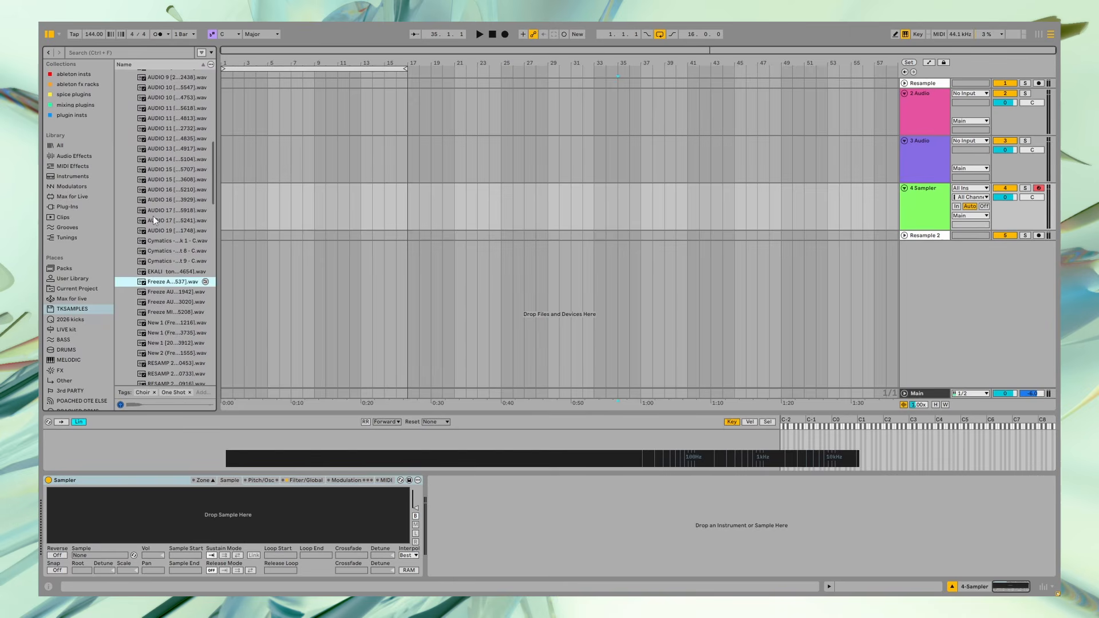
left_click(153, 191)
left_click(156, 232)
scroll(166, 150, "up", 3)
left_click(165, 150)
left_click(174, 101)
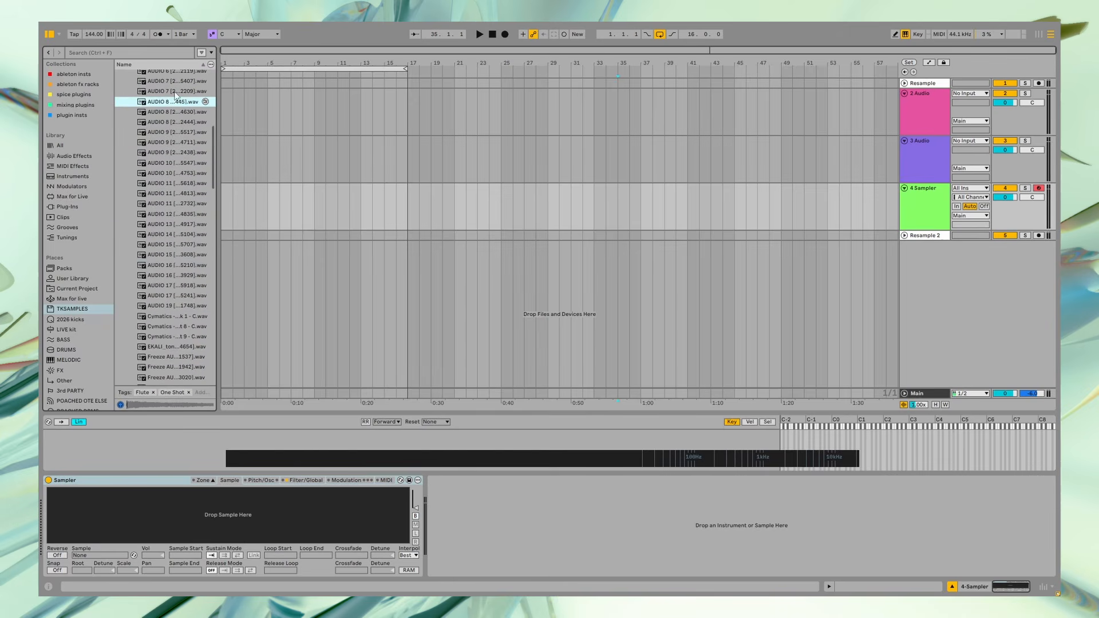
left_click(172, 65)
left_click(160, 121)
left_click(156, 224)
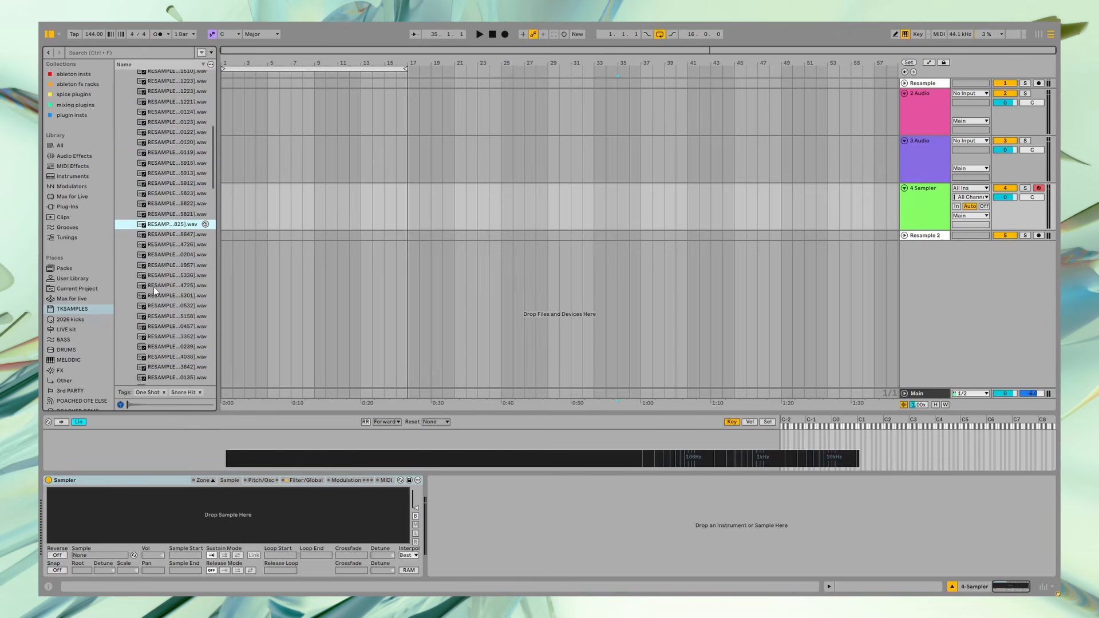
left_click(176, 63)
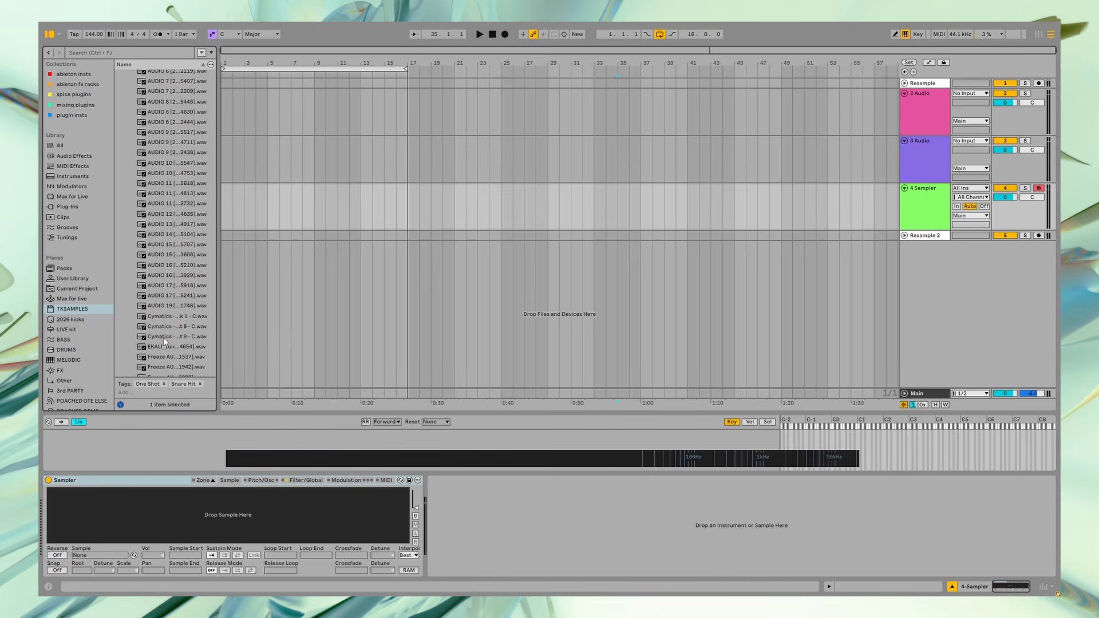
scroll(157, 335, "down", 5)
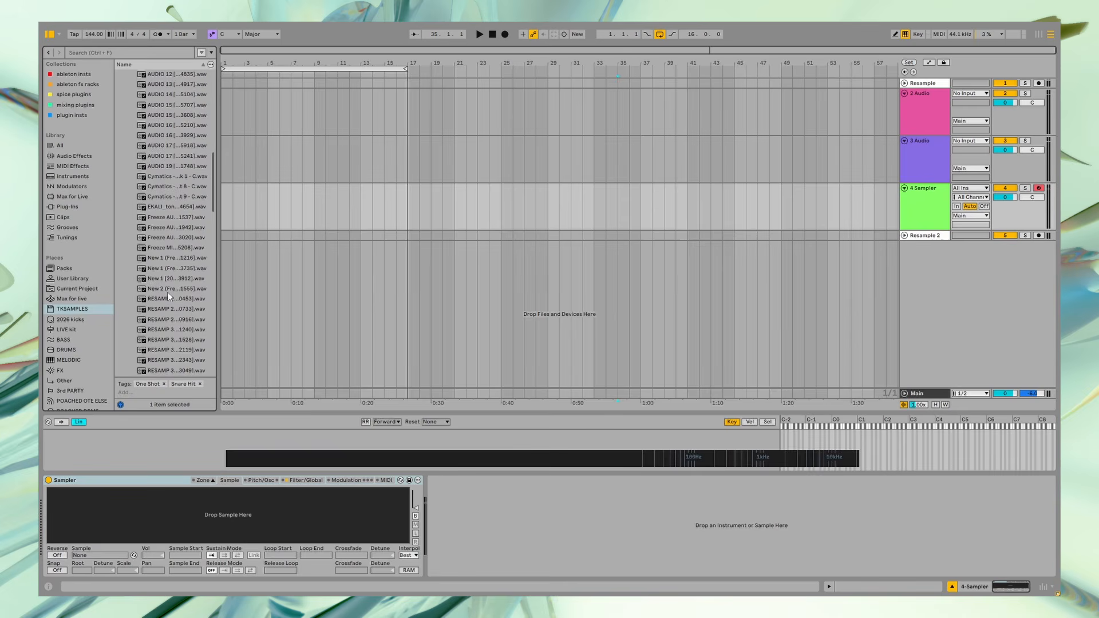
scroll(167, 293, "down", 3)
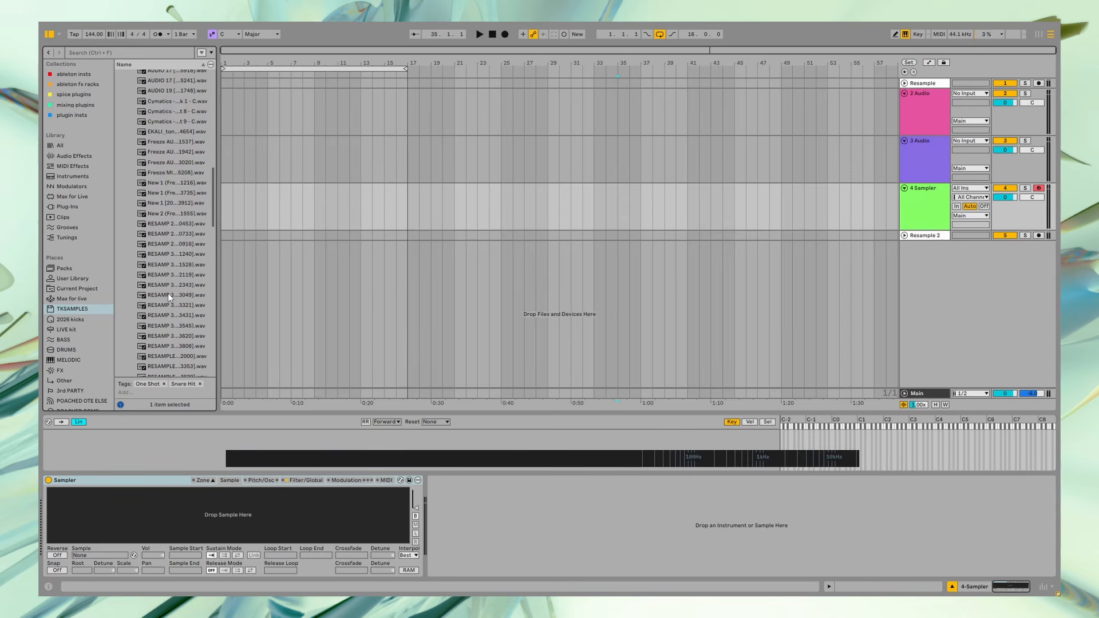
scroll(167, 293, "down", 12)
left_click(167, 299)
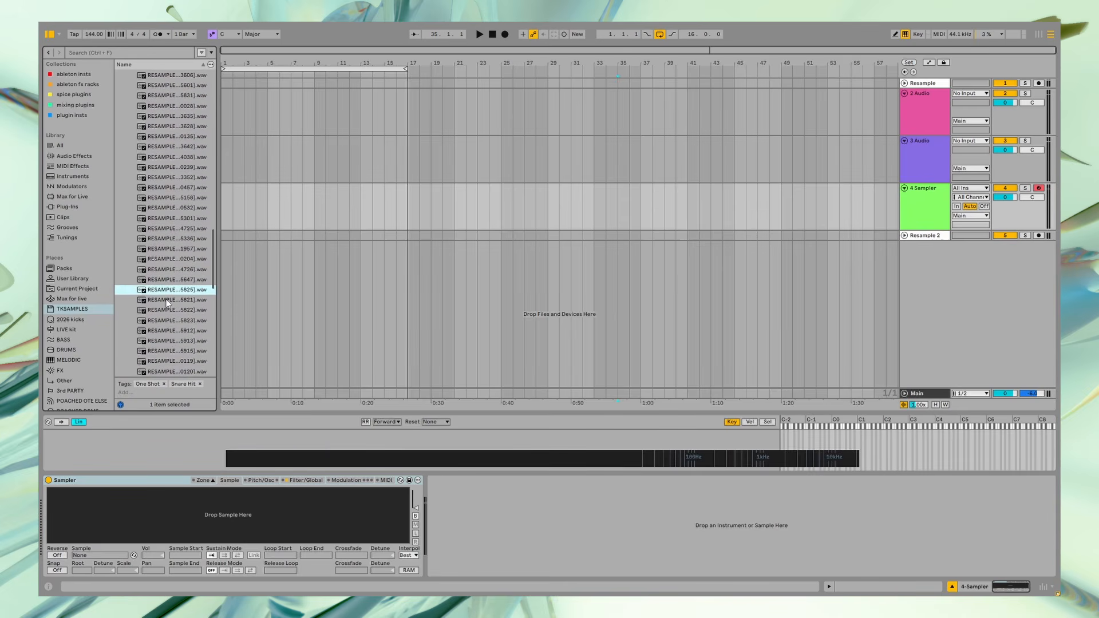
left_click(161, 351)
scroll(160, 312, "down", 5)
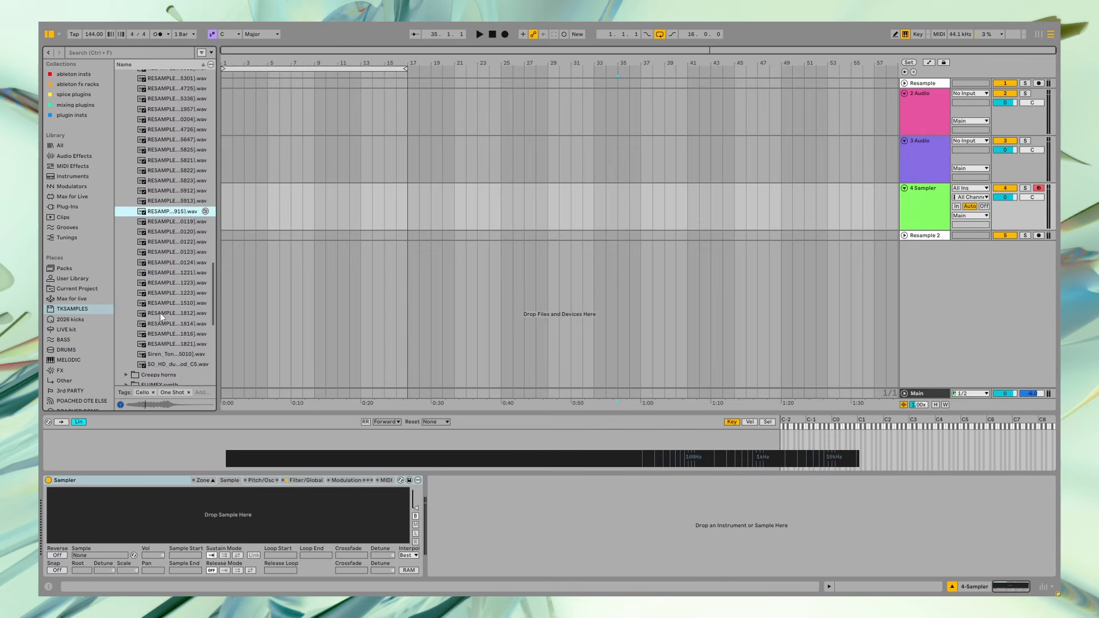
left_click(159, 313)
left_click(169, 241)
left_click(166, 201)
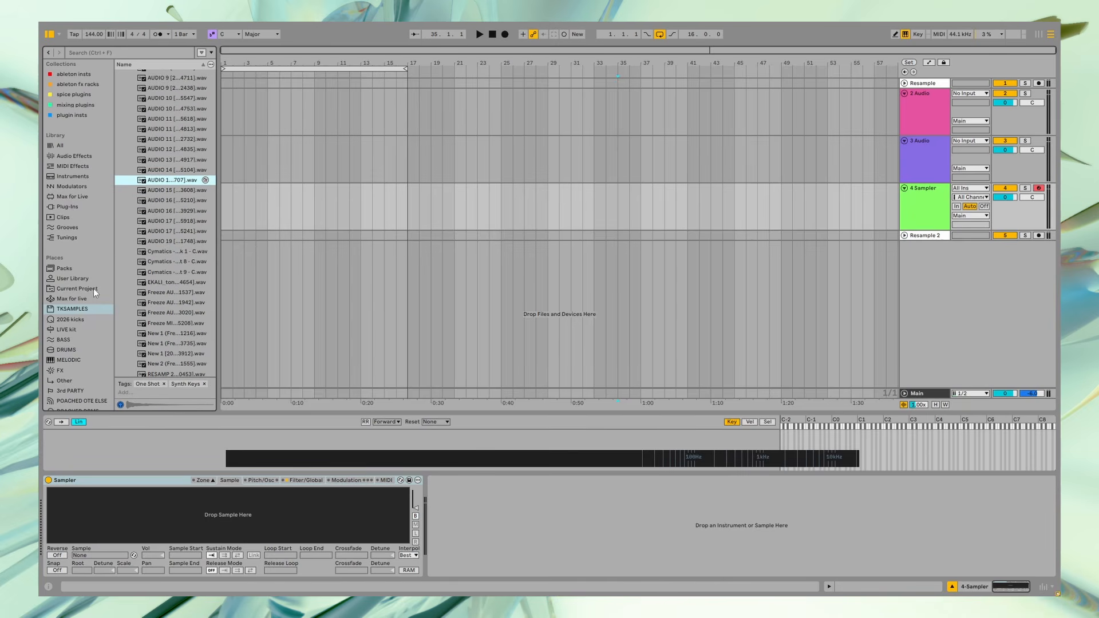
Step: Load all samples of the 128 TONAL folder into Sampler and move the spectrum overlay off the zone editor
key("ctrl+a")
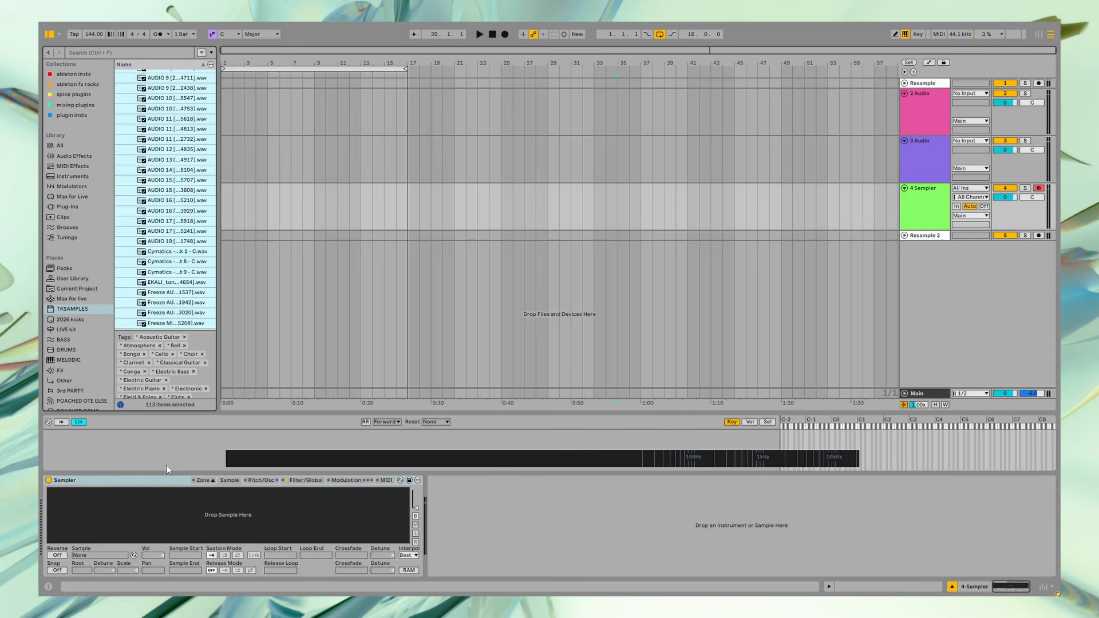
left_click_drag(170, 526, 170, 525)
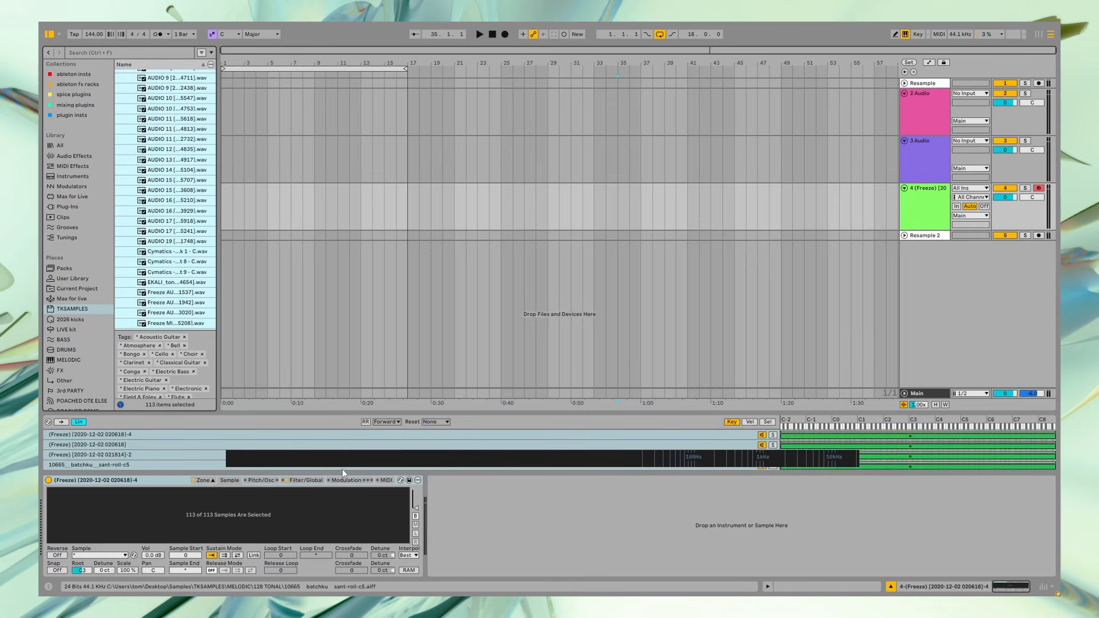
left_click_drag(309, 455, 310, 367)
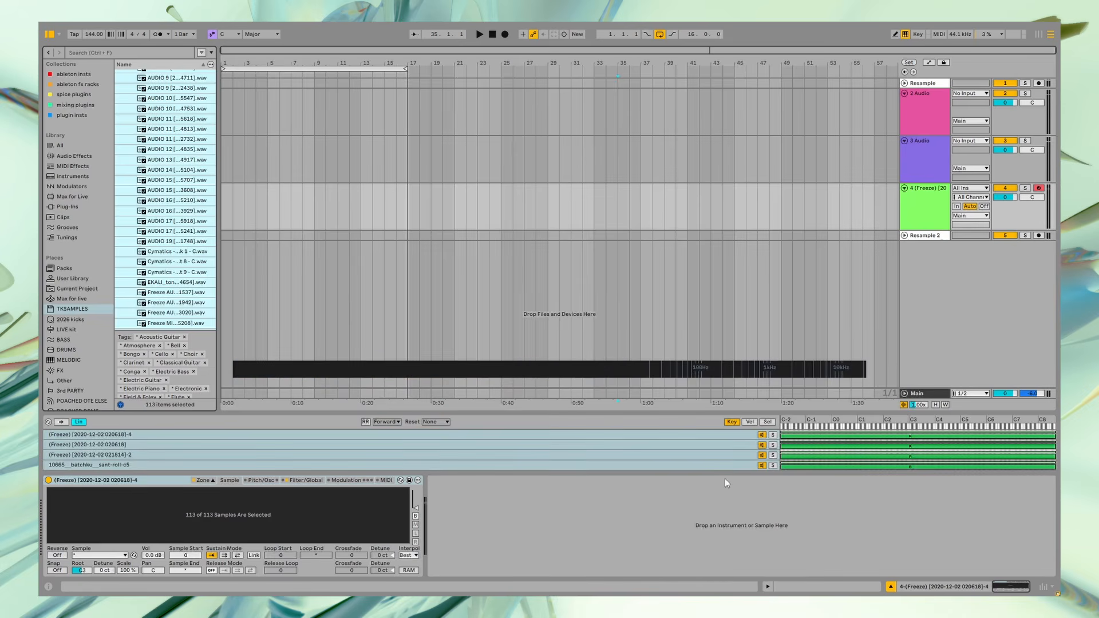
Step: Try distributing the velocity ranges of all loaded samples equally, and undo the distribution
left_click(768, 422)
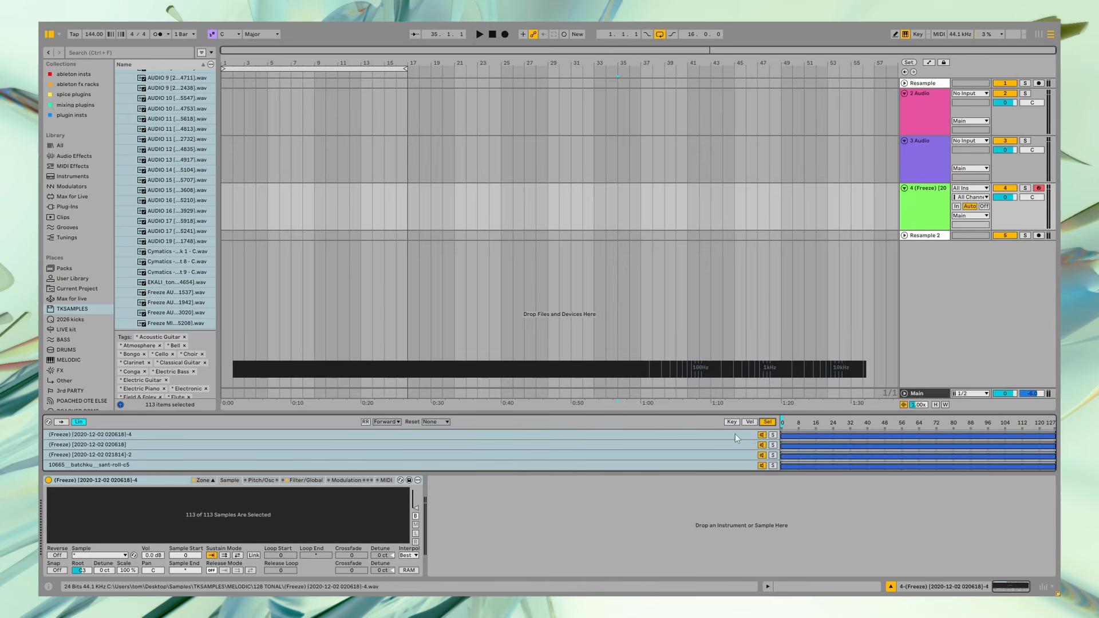
left_click(749, 422)
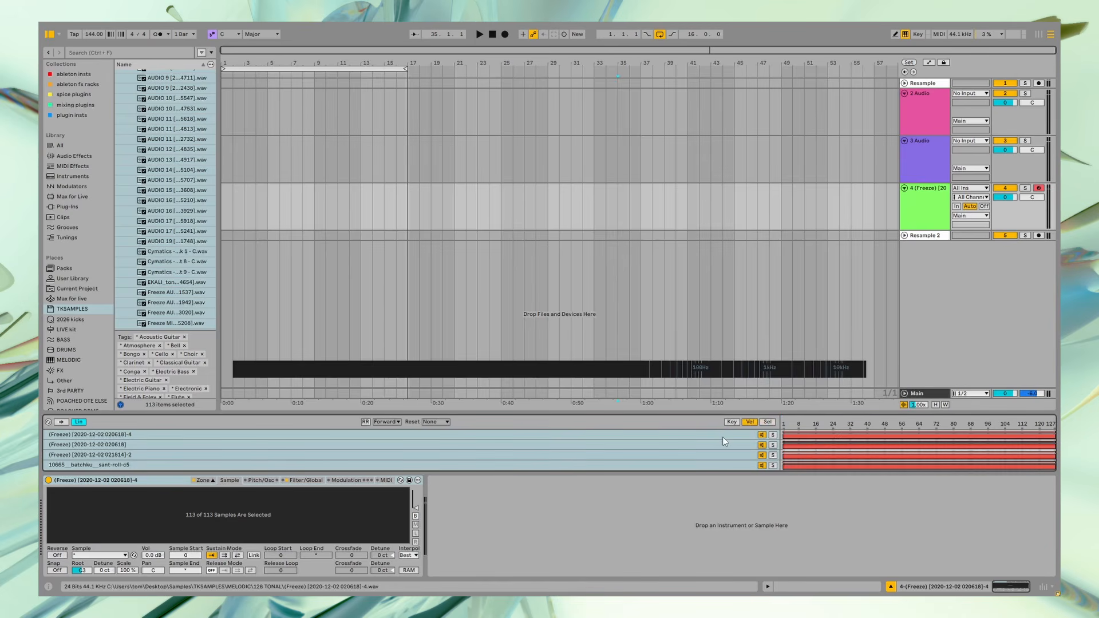
right_click(676, 450)
left_click(721, 295)
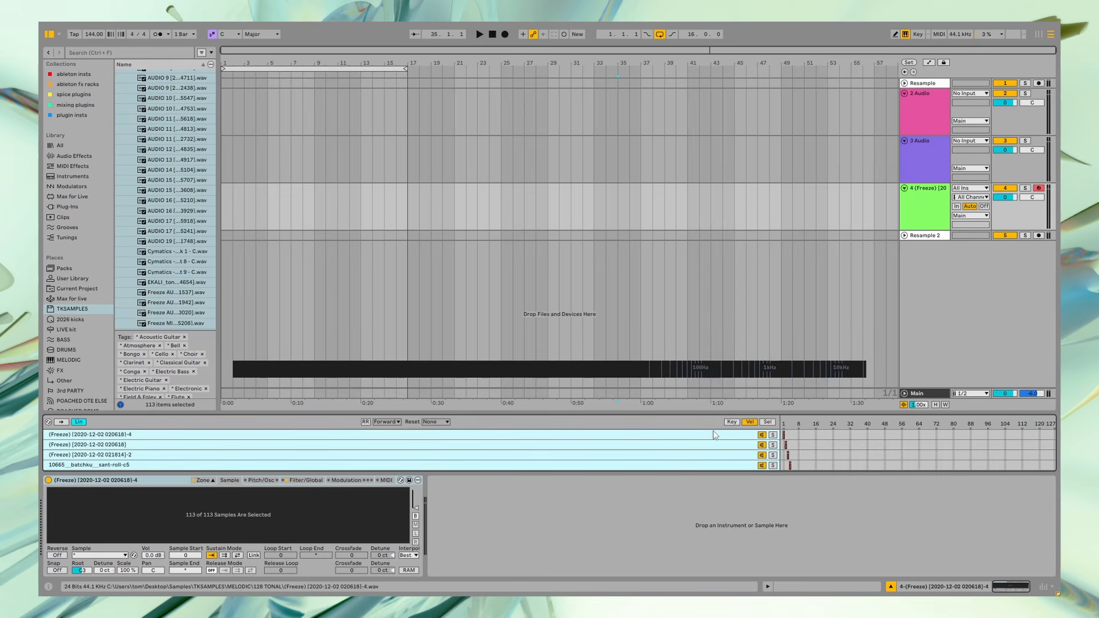
right_click(680, 452)
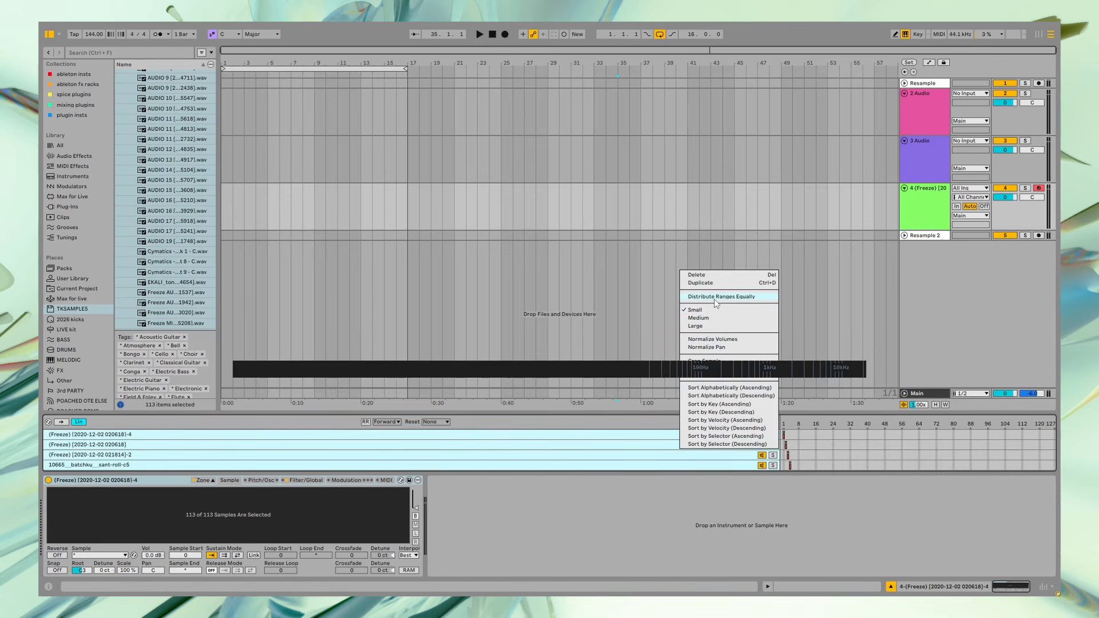
left_click(834, 456)
scroll(741, 440, "down", 4)
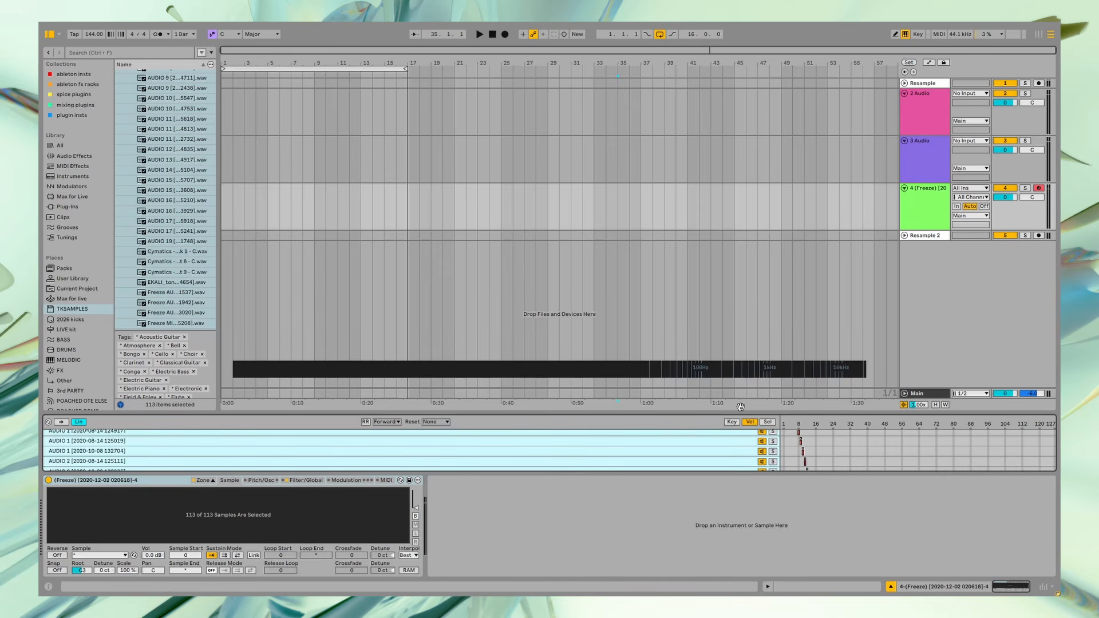
scroll(701, 447, "down", 3)
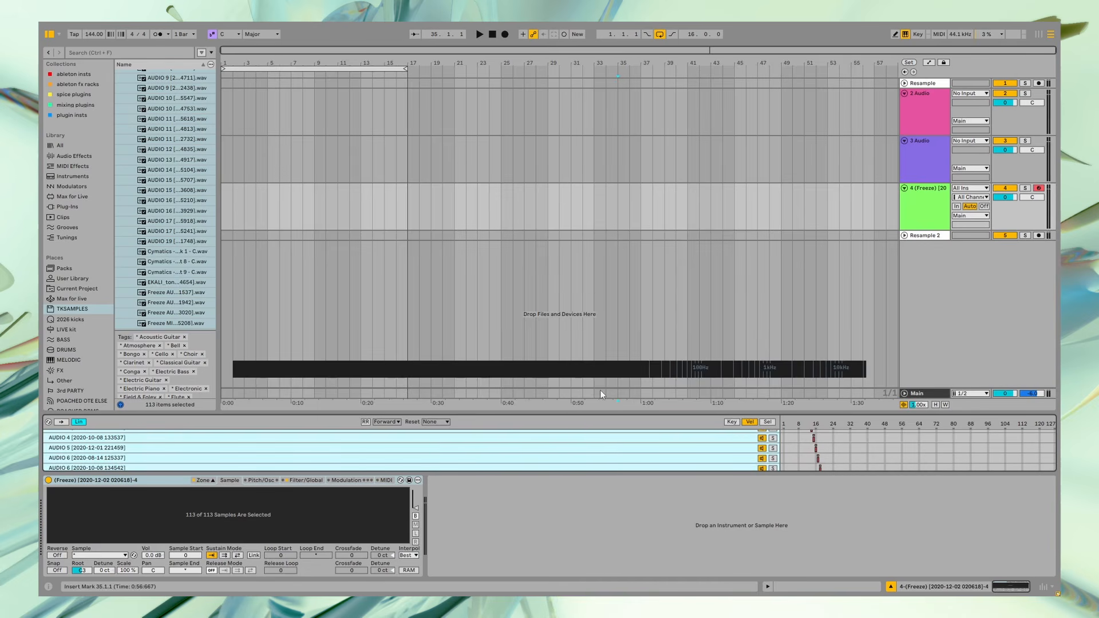
key("ctrl+z")
Step: Distribute the sample selector ranges of all loaded samples equally
left_click(768, 422)
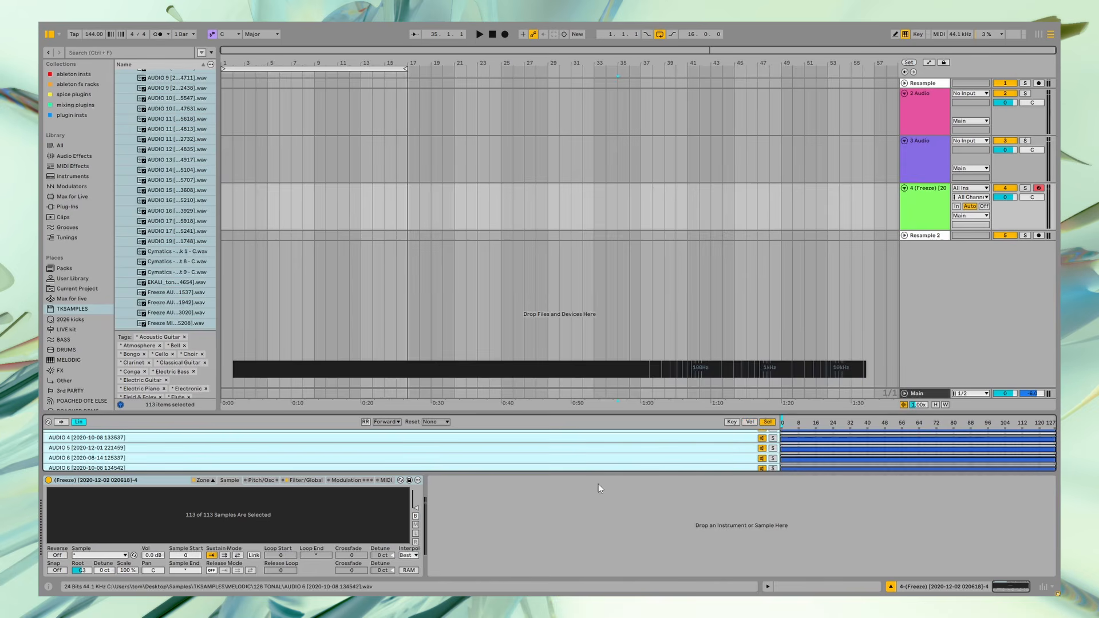
right_click(653, 446)
left_click(697, 288)
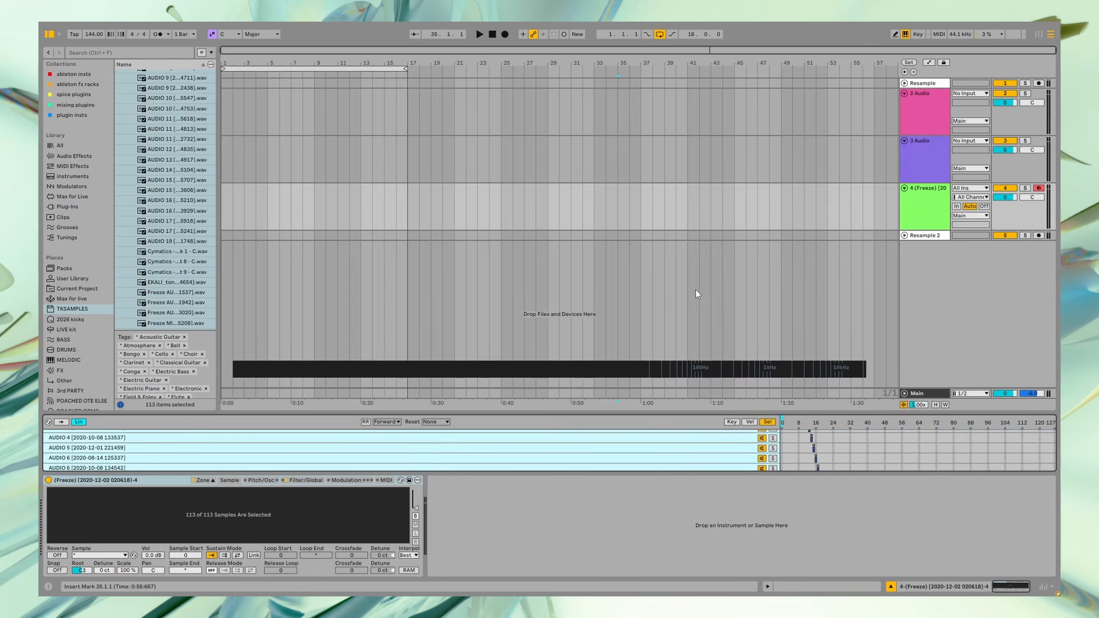
Step: Group the Sampler into an Instrument Rack and show the rack's macro controls
left_click(150, 483)
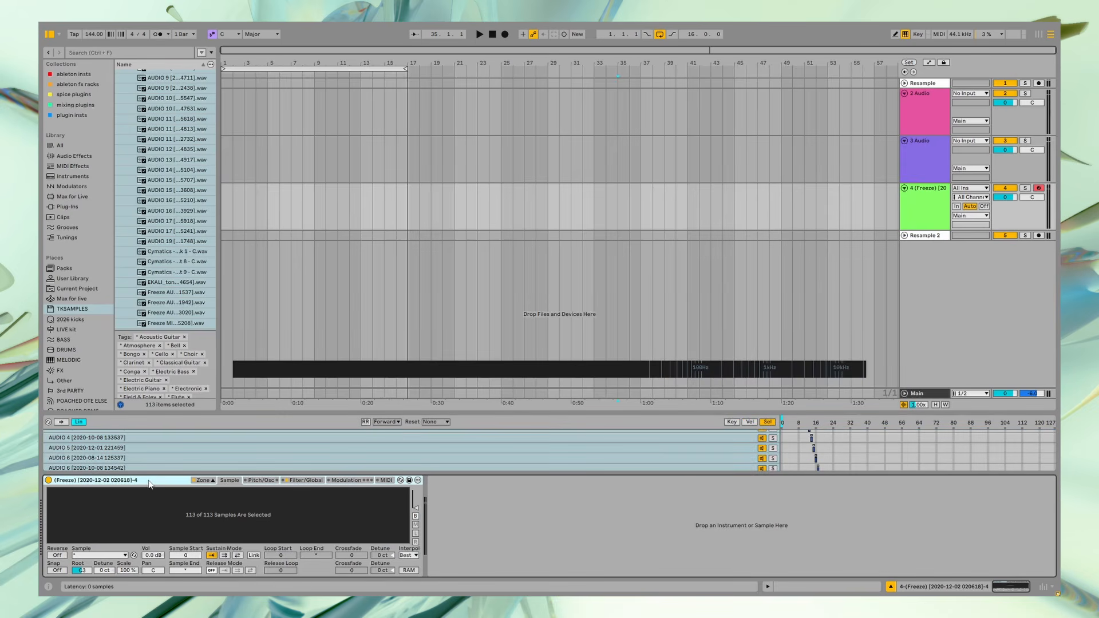
key("ctrl+g")
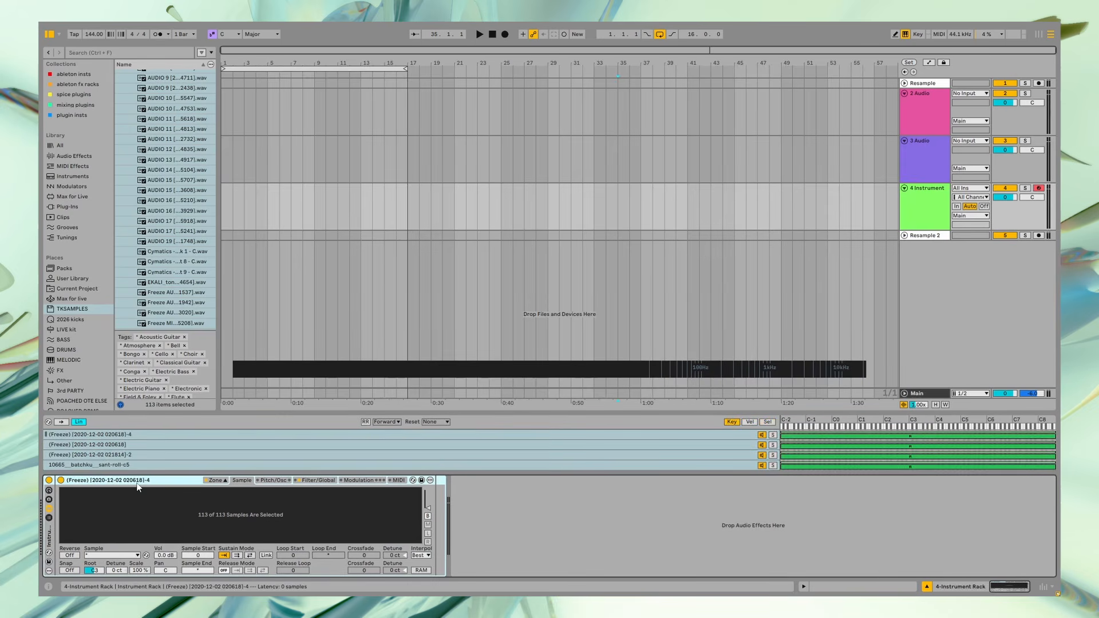
left_click(49, 492)
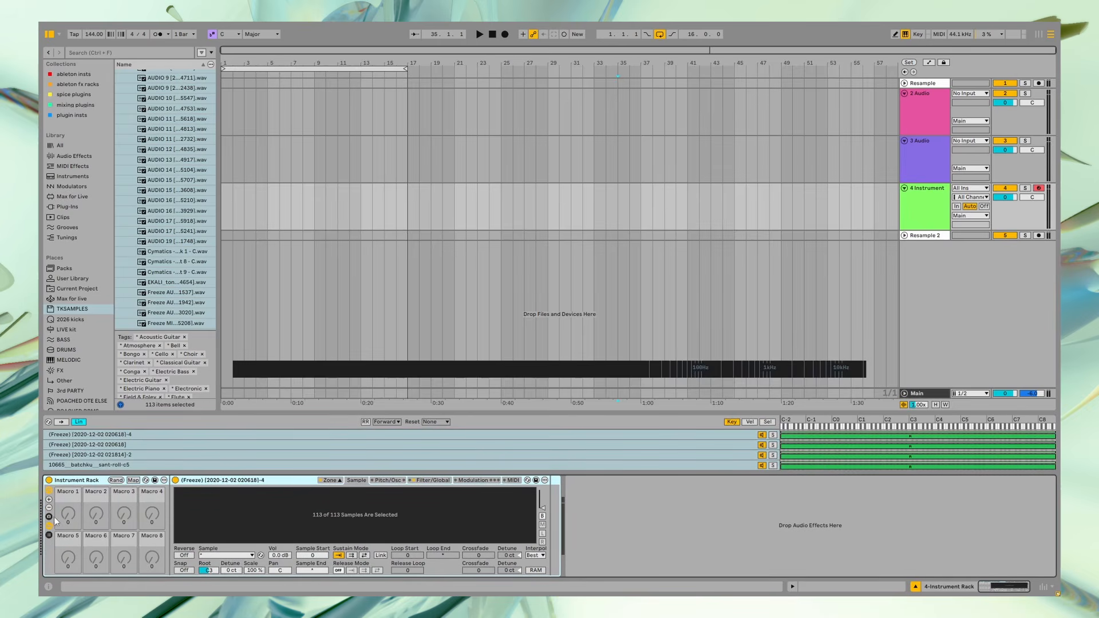
Step: Map the zone editor's sample selector to Macro 1 of the Instrument Rack and leave mapping mode
left_click(133, 480)
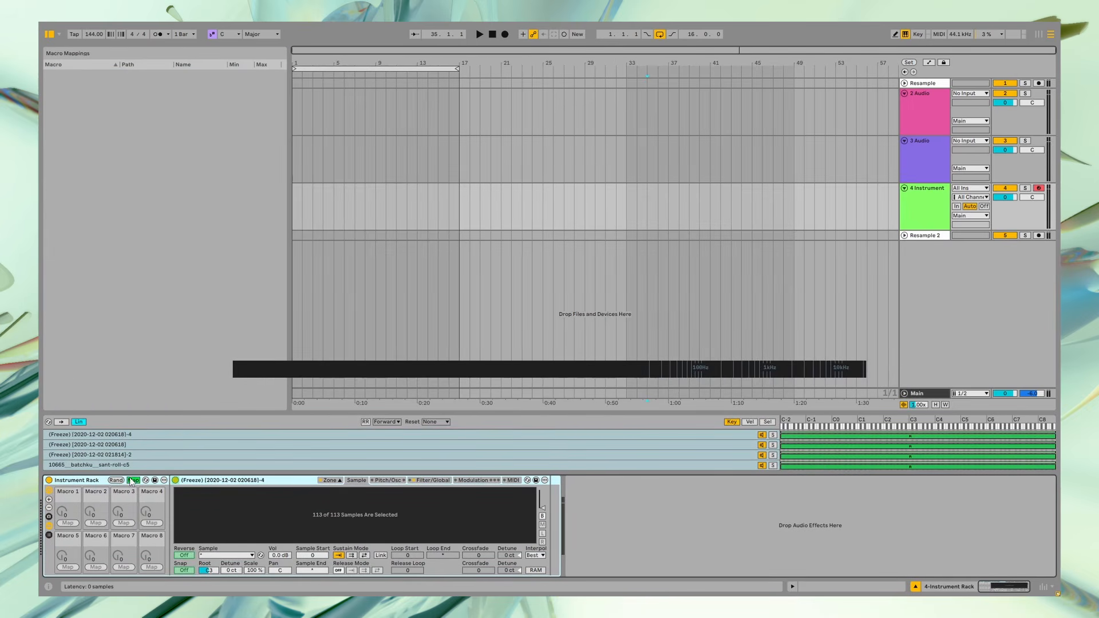
left_click(767, 422)
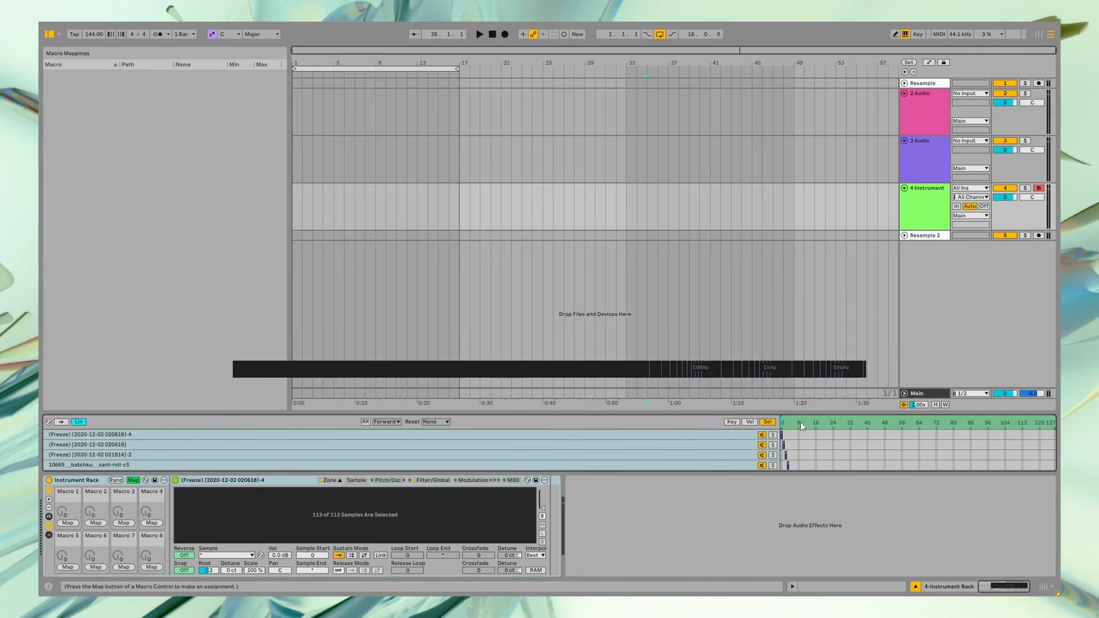
left_click(70, 524)
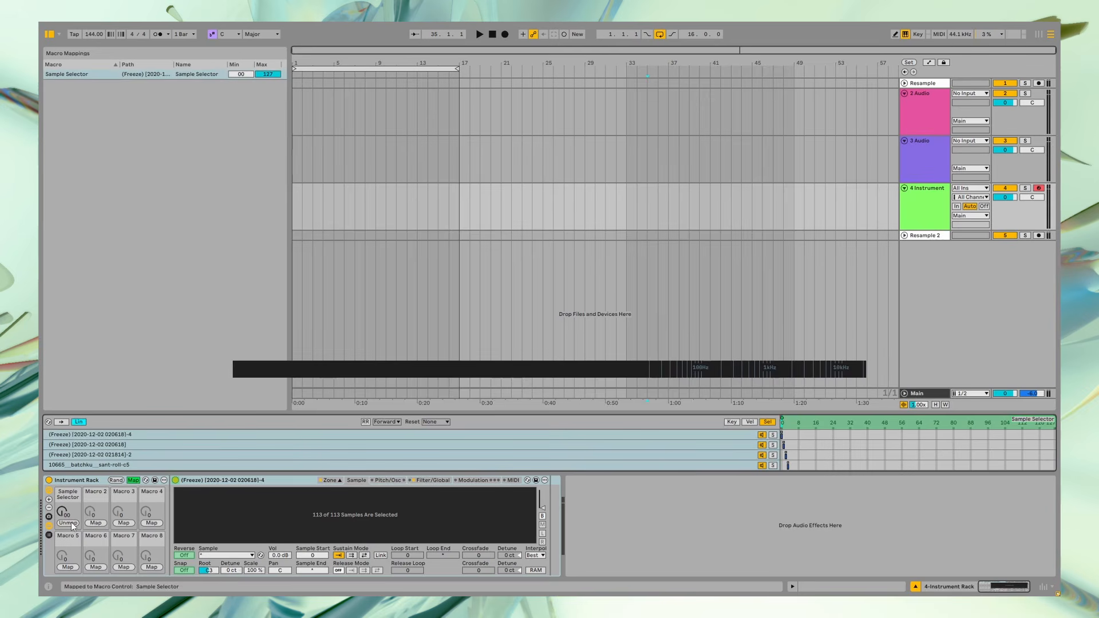
left_click(133, 481)
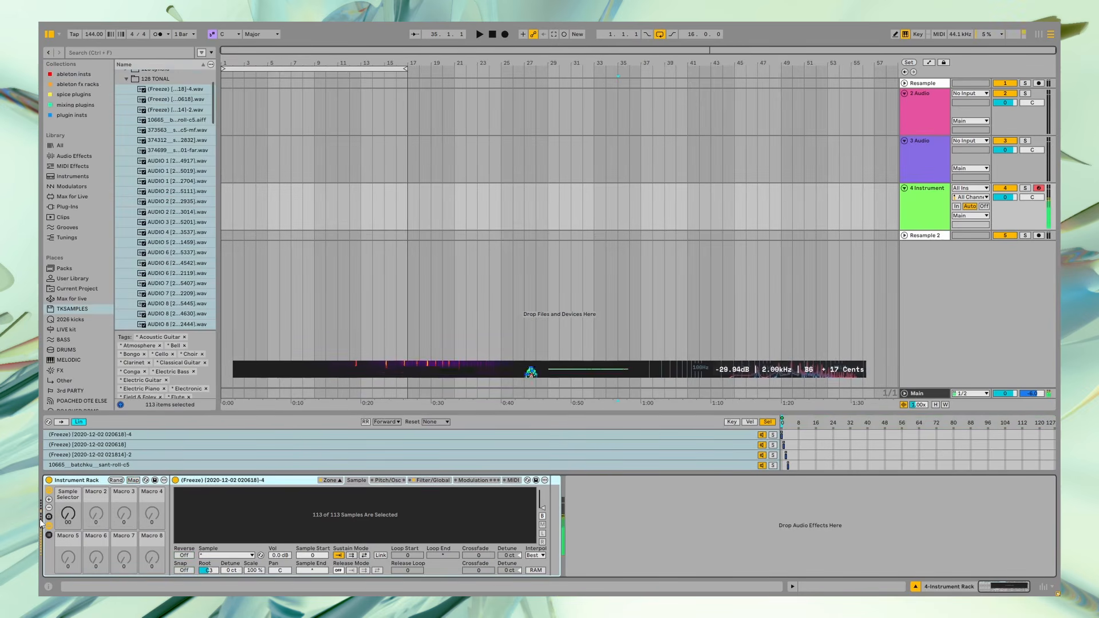
Step: Set the Sample Selector macro to 16 while playing notes to audition the samples
mouse_move(68, 514)
left_mouse_down()
mouse_move(68, 458)
mouse_move(68, 503)
left_mouse_up()
key("a")
key("a")
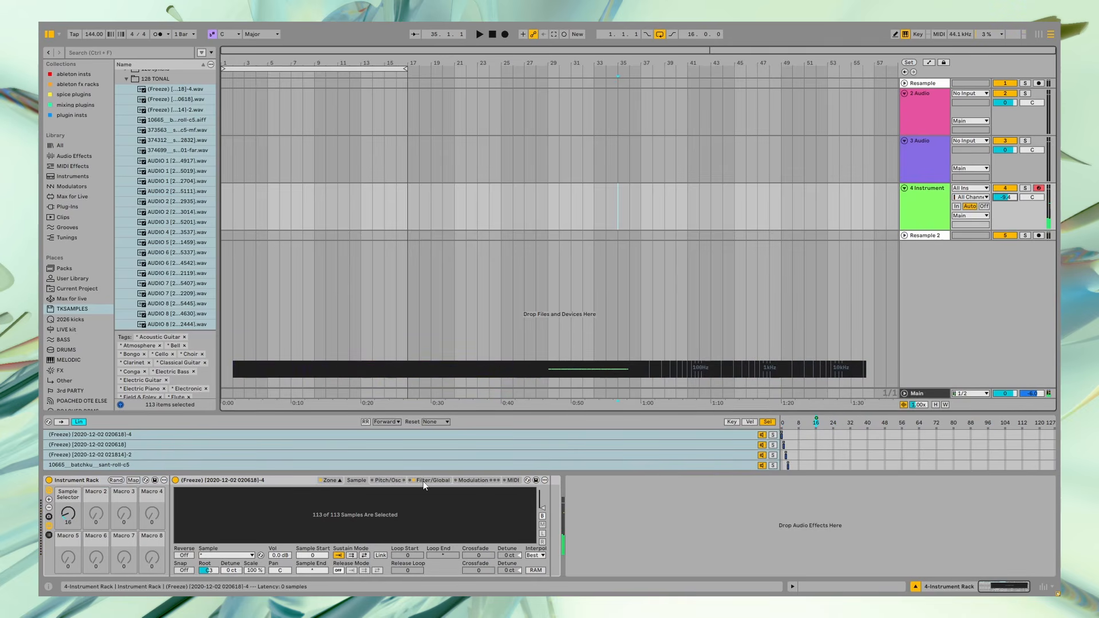
Step: Set the Sampler's volume envelope release to 1.49 s and lower its filter to about 1.5 kHz with 0% resonance
left_click(424, 481)
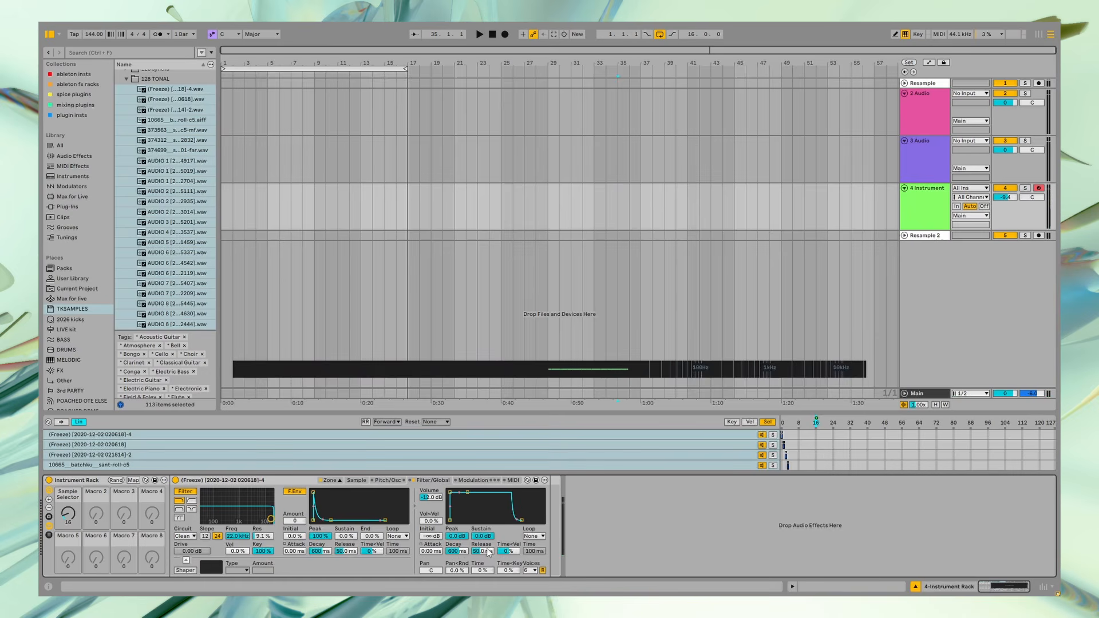
left_click_drag(487, 552, 474, 558)
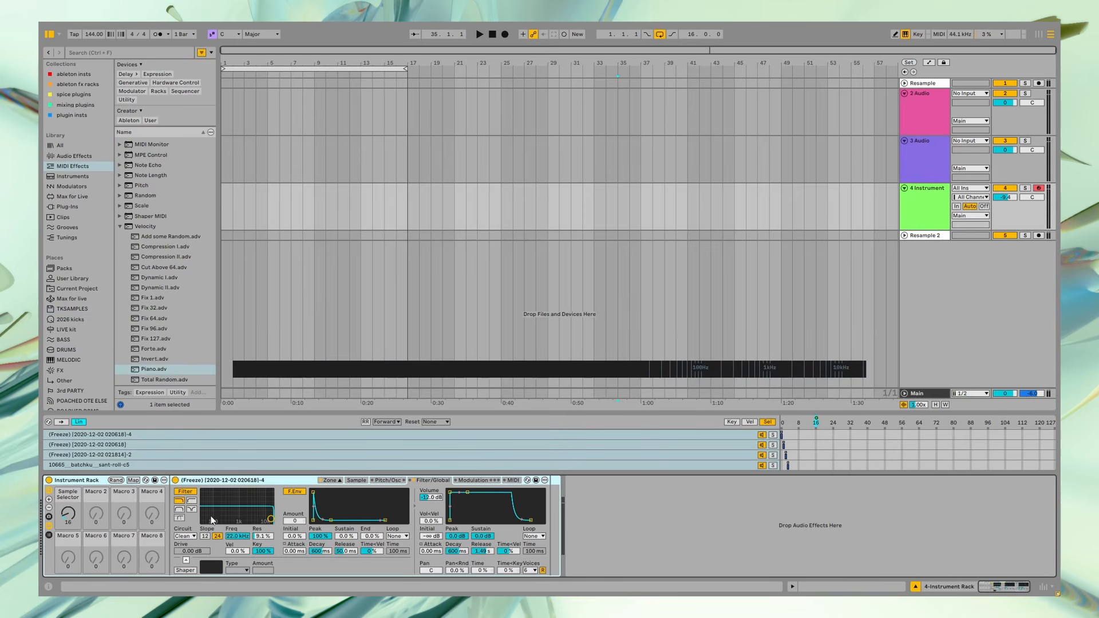
left_click_drag(271, 519, 241, 534)
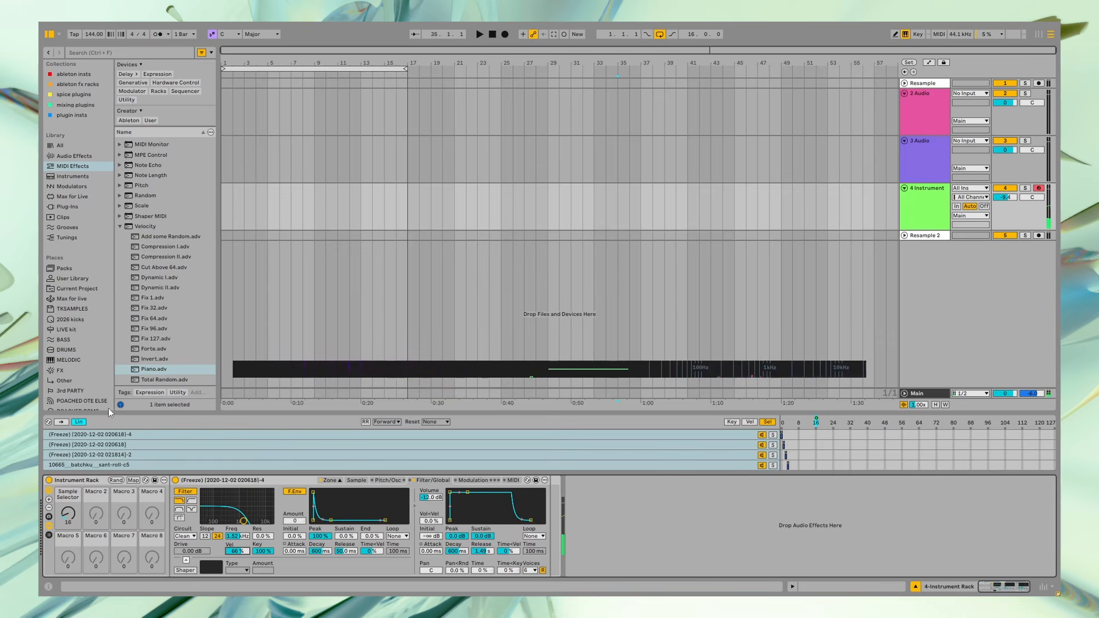
Step: Add the Piano velocity preset before the Instrument Rack and raise its Random amount to about 28
left_click_drag(149, 371, 56, 518)
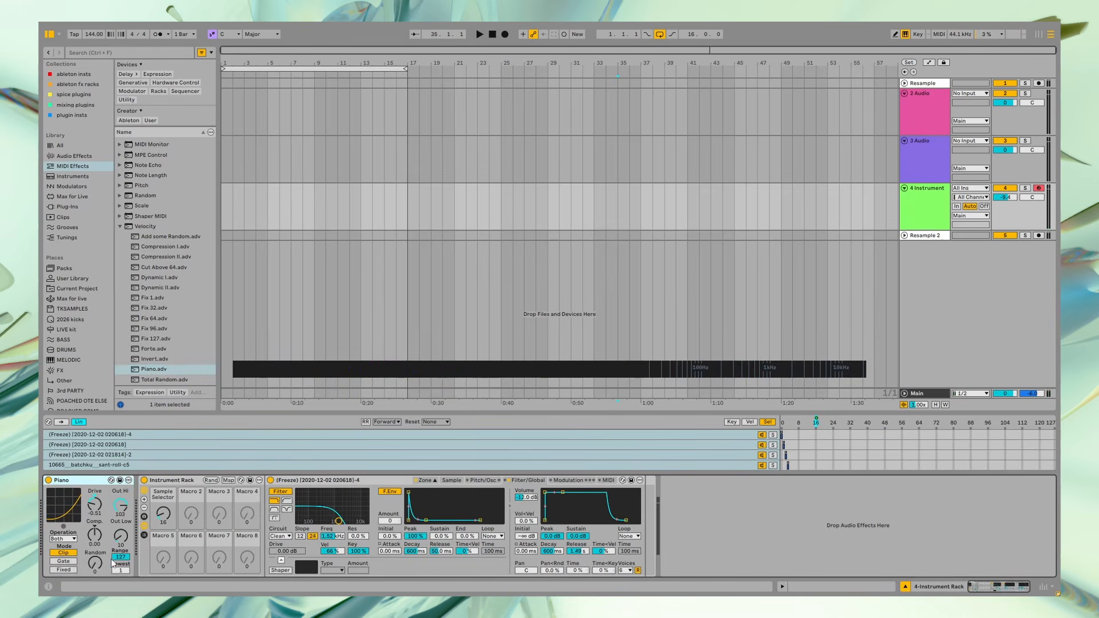
left_click_drag(95, 564, 95, 552)
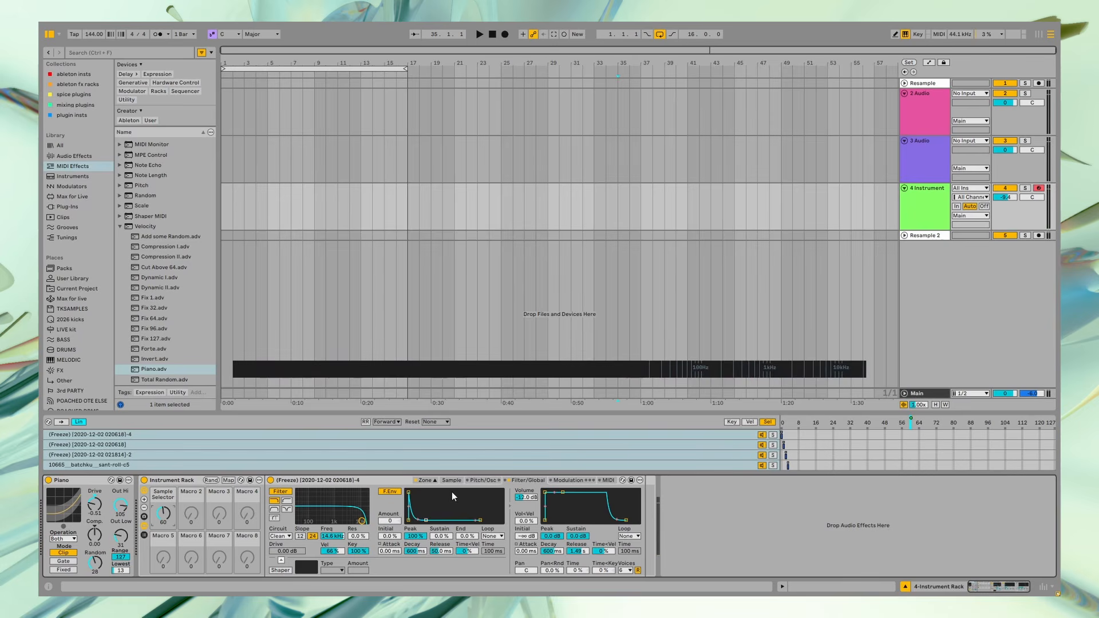
Step: Enable the Sampler's modulation oscillator and set its Coarse to 7 and volume to -25 dB
left_click(483, 481)
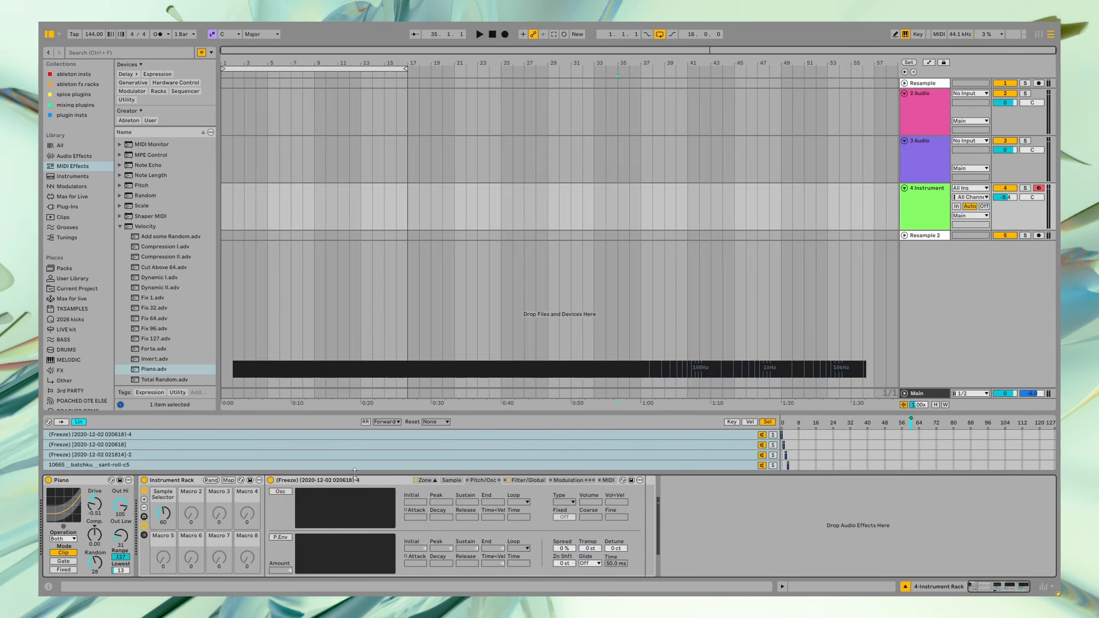
left_click(283, 491)
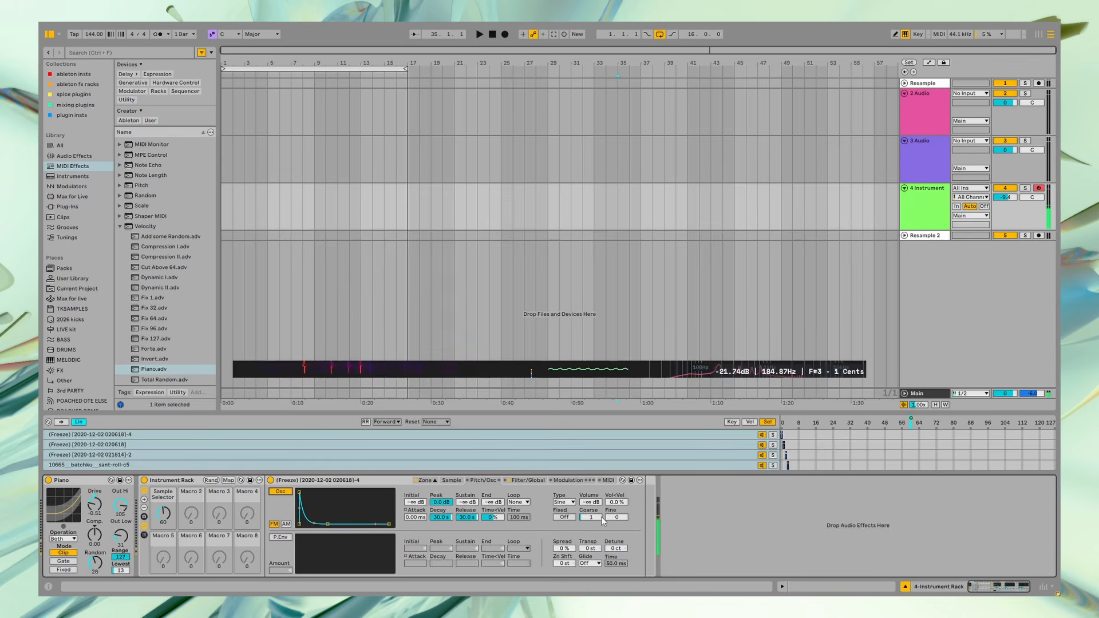
left_click_drag(600, 517, 600, 502)
left_click_drag(595, 502, 595, 479)
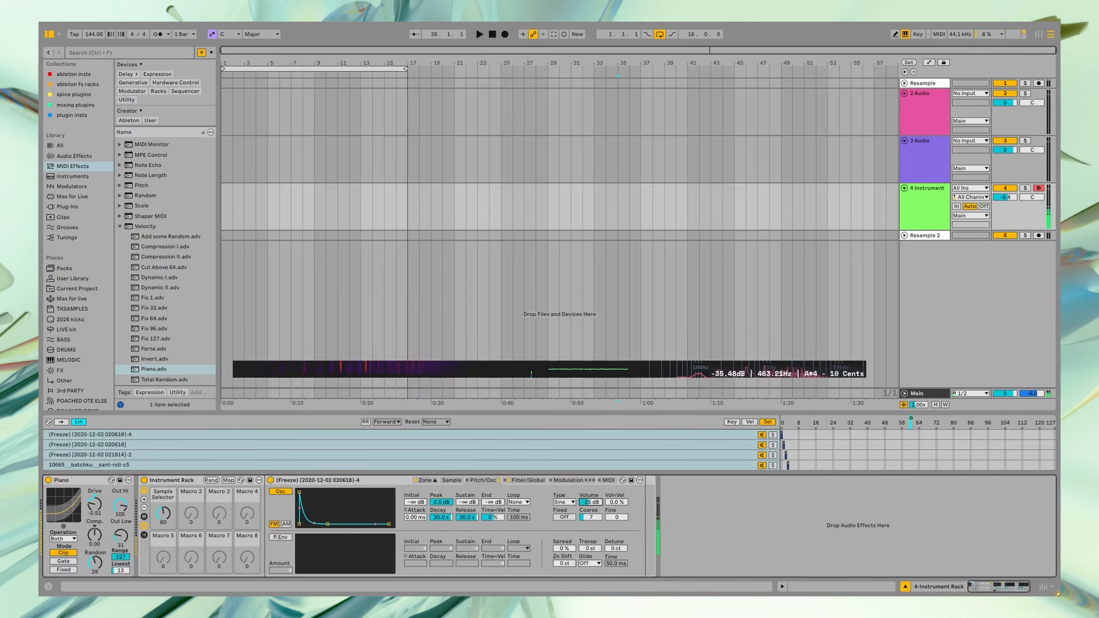
left_click(450, 480)
left_click(537, 482)
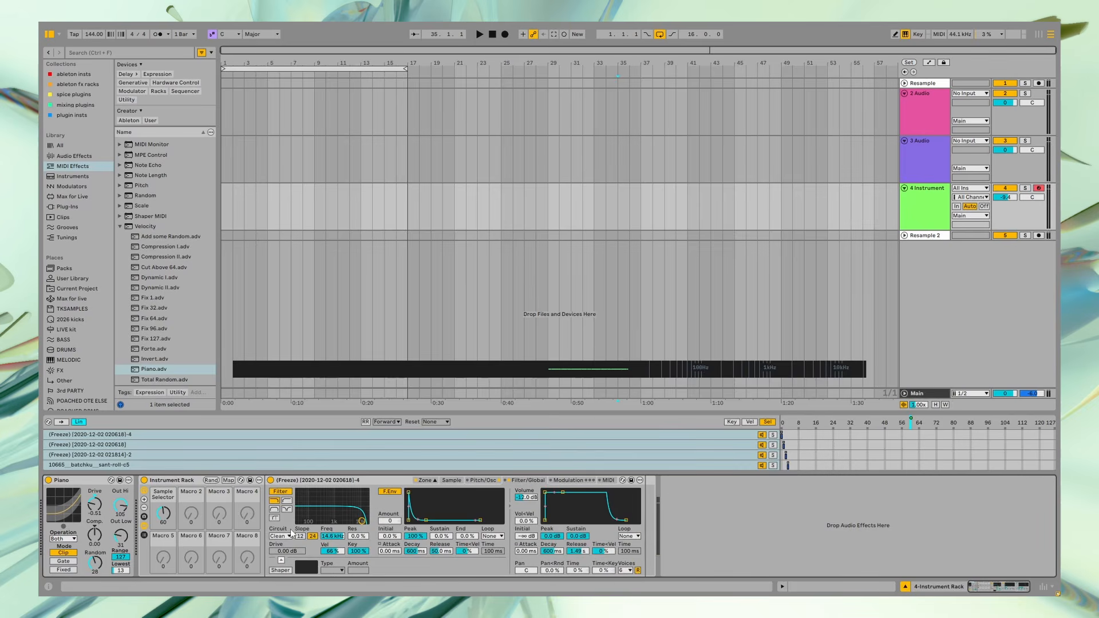
left_click(577, 480)
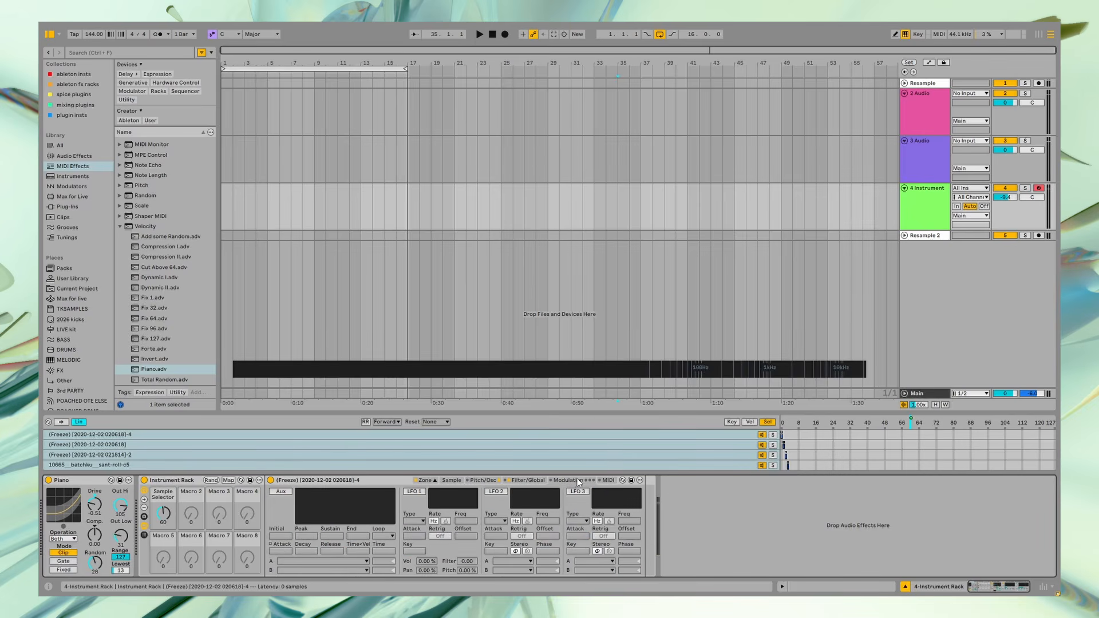
Step: Try an oscillator attack of about 4.35 s with Coarse at 0.125 and volume at -51 dB
left_click(486, 480)
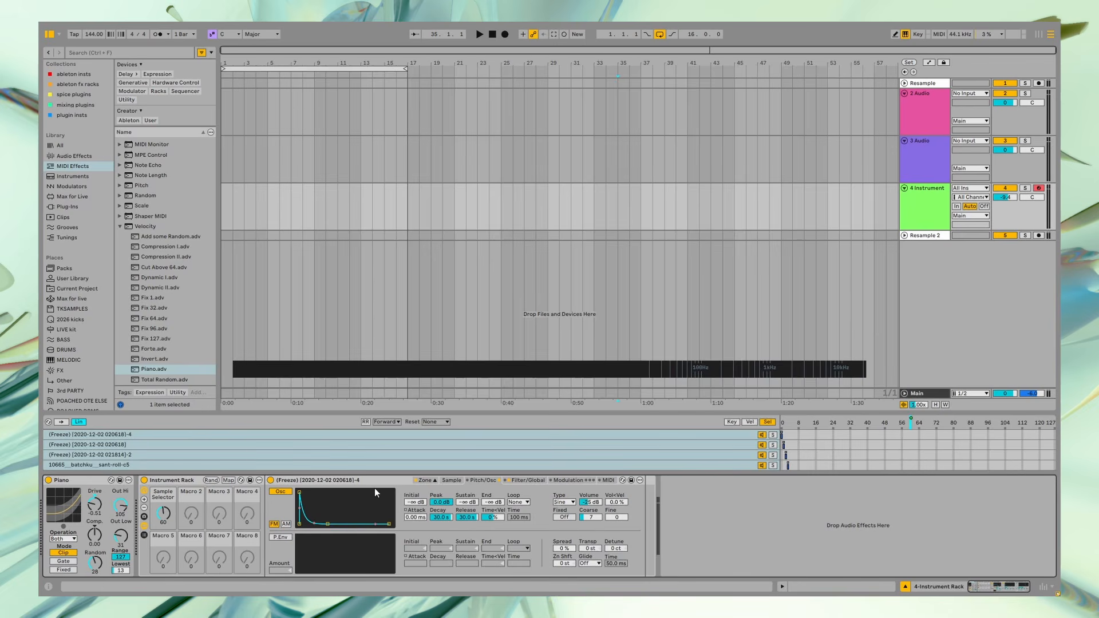
left_click_drag(413, 518, 413, 496)
left_click_drag(593, 518, 593, 523)
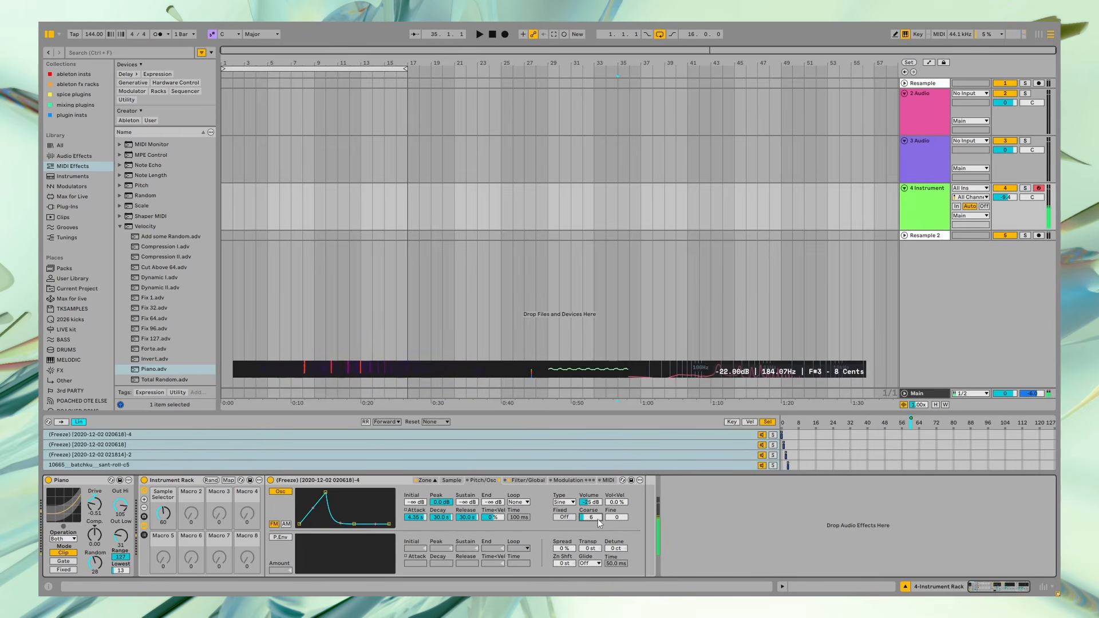
left_click_drag(589, 502, 590, 509)
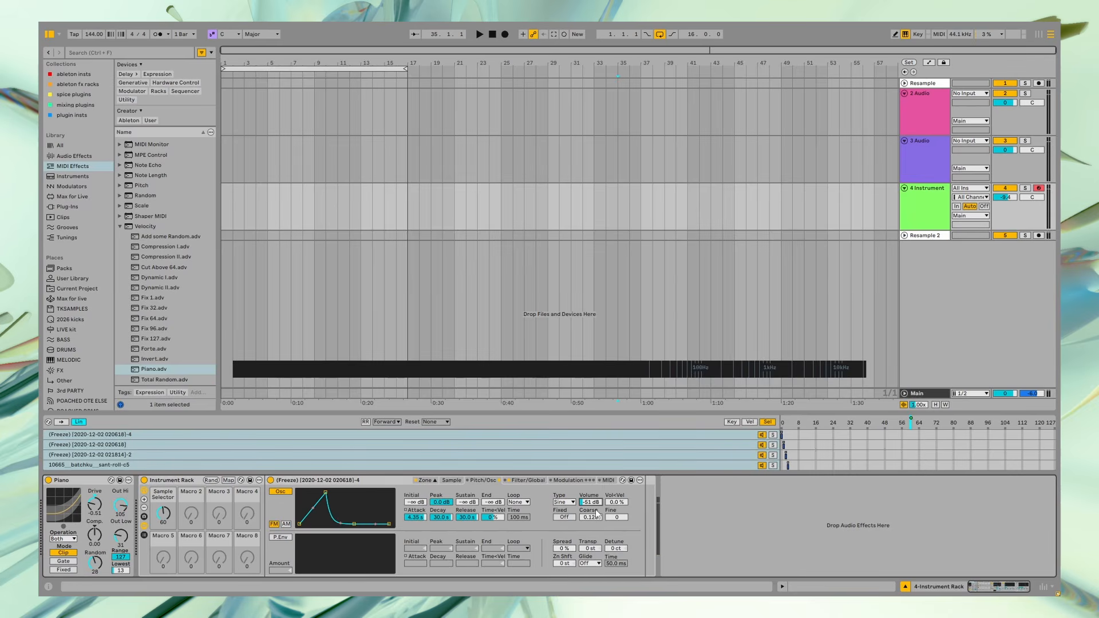
Step: Change the Sampler's oscillator type to Noise and raise its volume to 0.0 dB
left_click_drag(591, 501, 590, 498)
left_click(565, 501)
left_click(568, 492)
left_click_drag(595, 504, 596, 435)
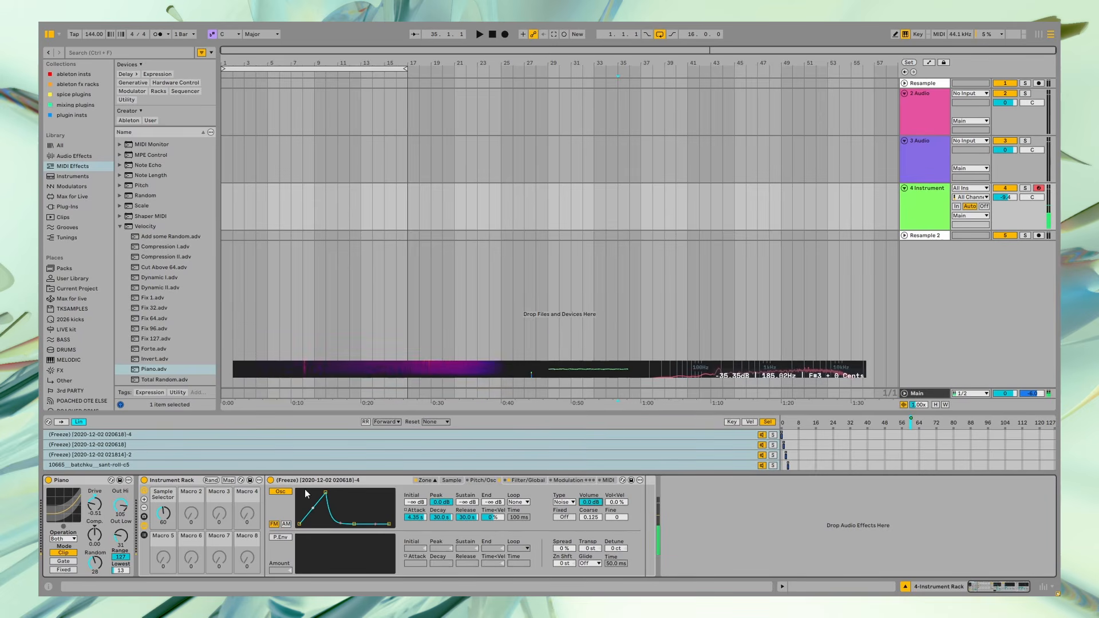
Step: Shape the noise oscillator with 0 ms attack, about 20 ms decay, Coarse 30, Vol<Vel 47% and volume -48 dB
left_click_drag(326, 493, 299, 492)
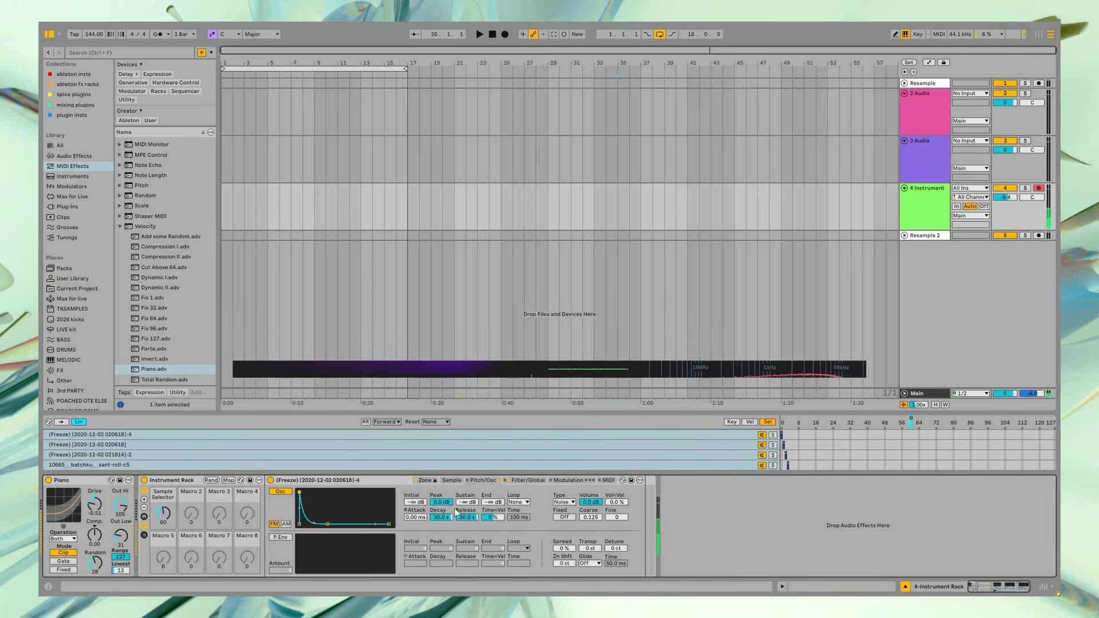
left_click_drag(592, 503, 593, 555)
left_click_drag(598, 516, 616, 481)
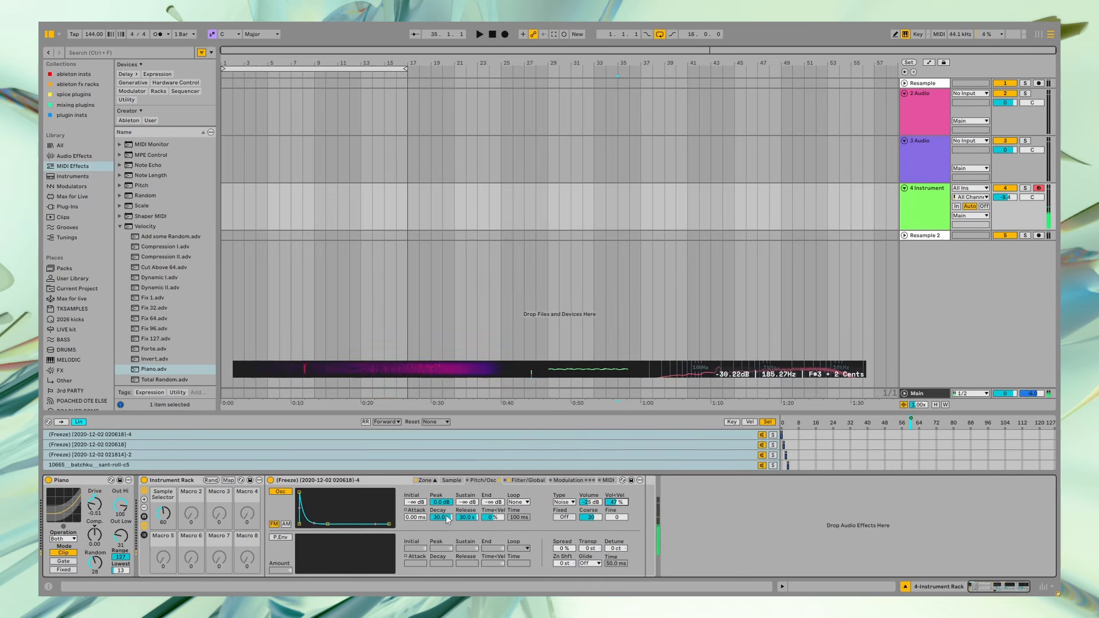
left_click_drag(441, 518, 441, 556)
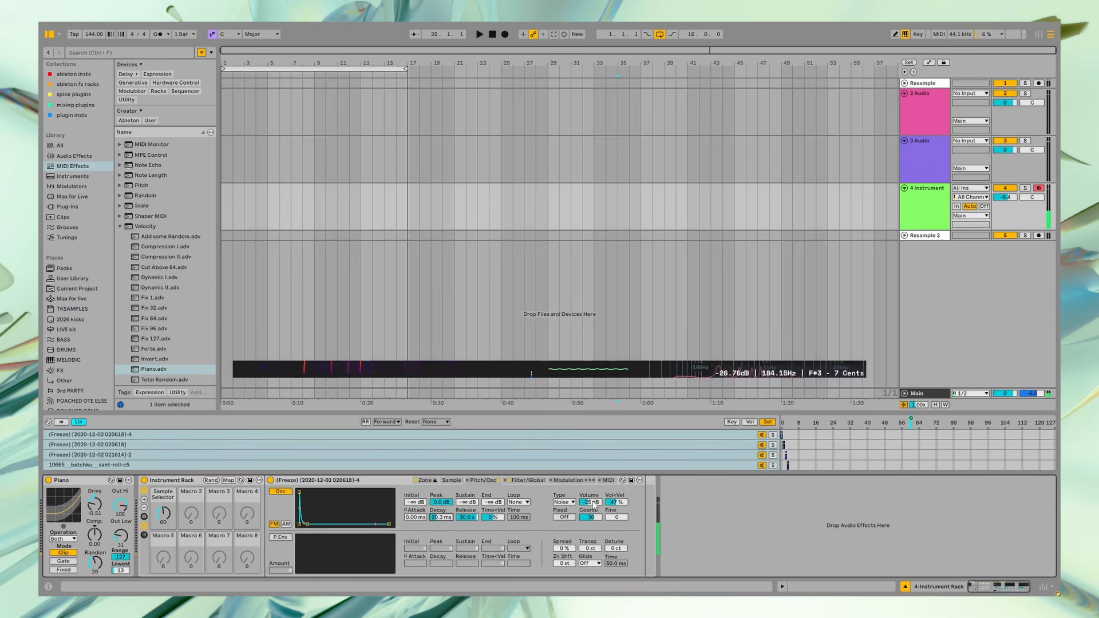
left_click_drag(594, 504, 594, 519)
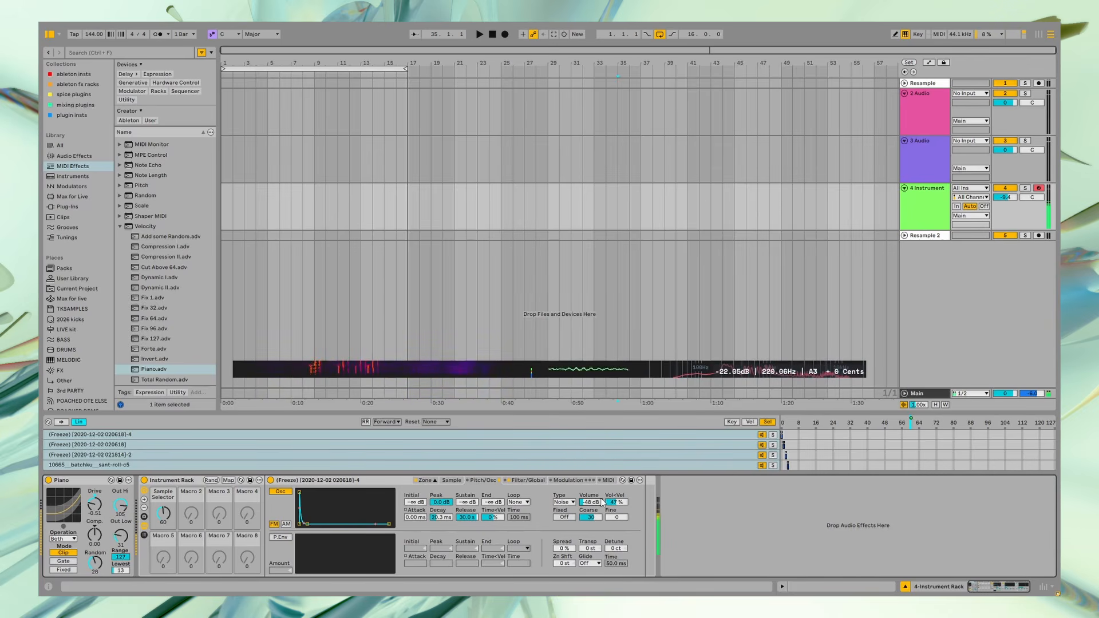
Step: Lower the computer keyboard's octave by one and set the Sample Selector macro to 42
key("z")
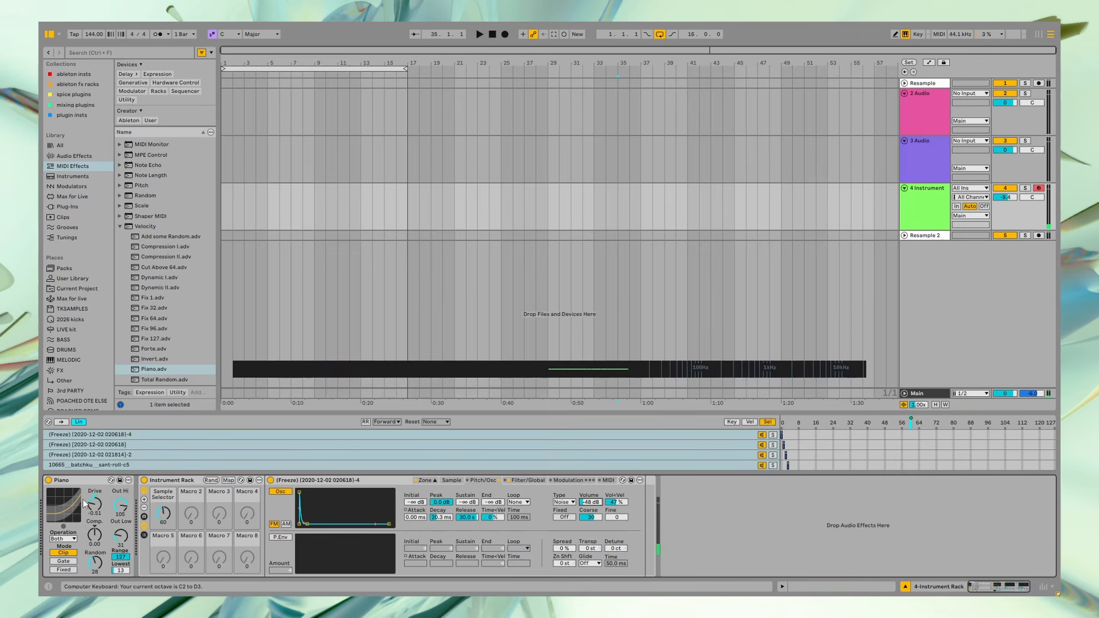
left_click_drag(163, 515, 163, 508)
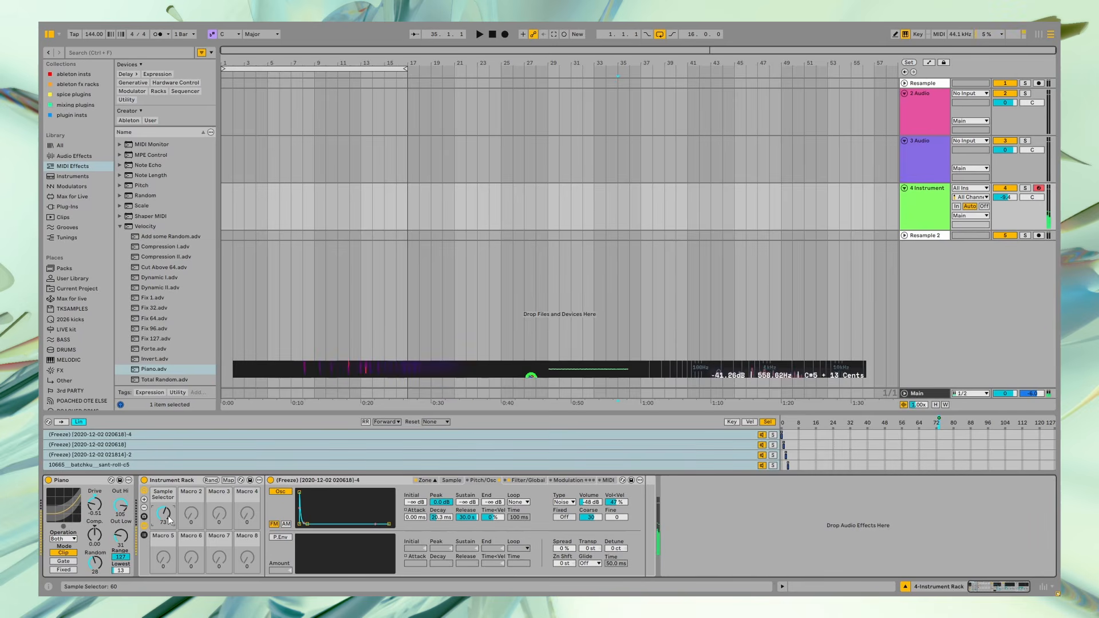
Step: Enable the Sampler's pitch envelope
left_click(228, 481)
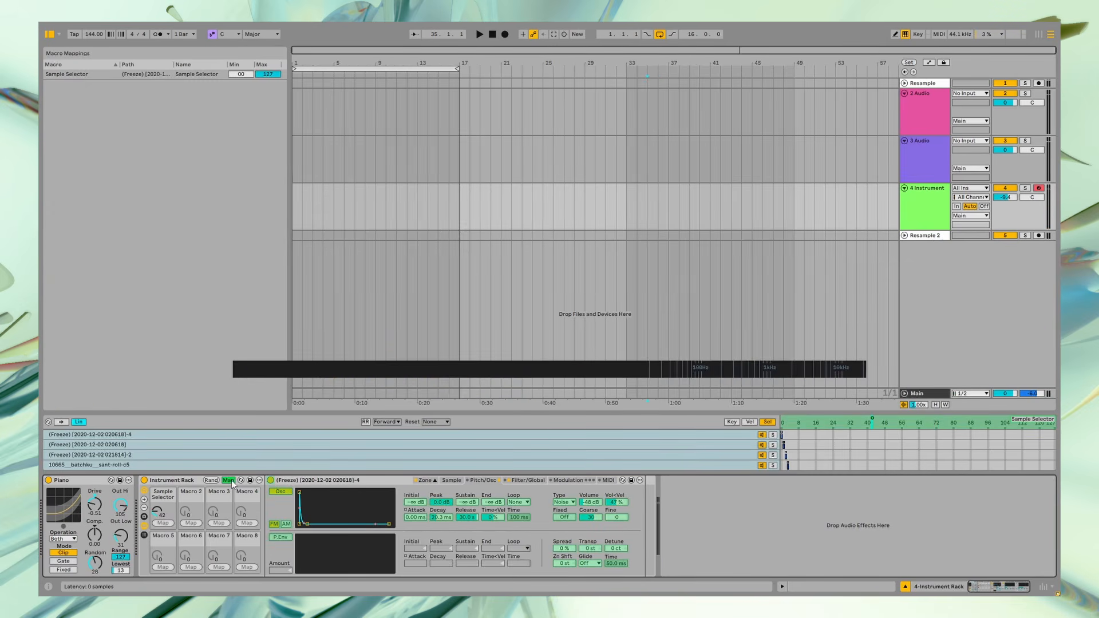
left_click(232, 480)
left_click(281, 537)
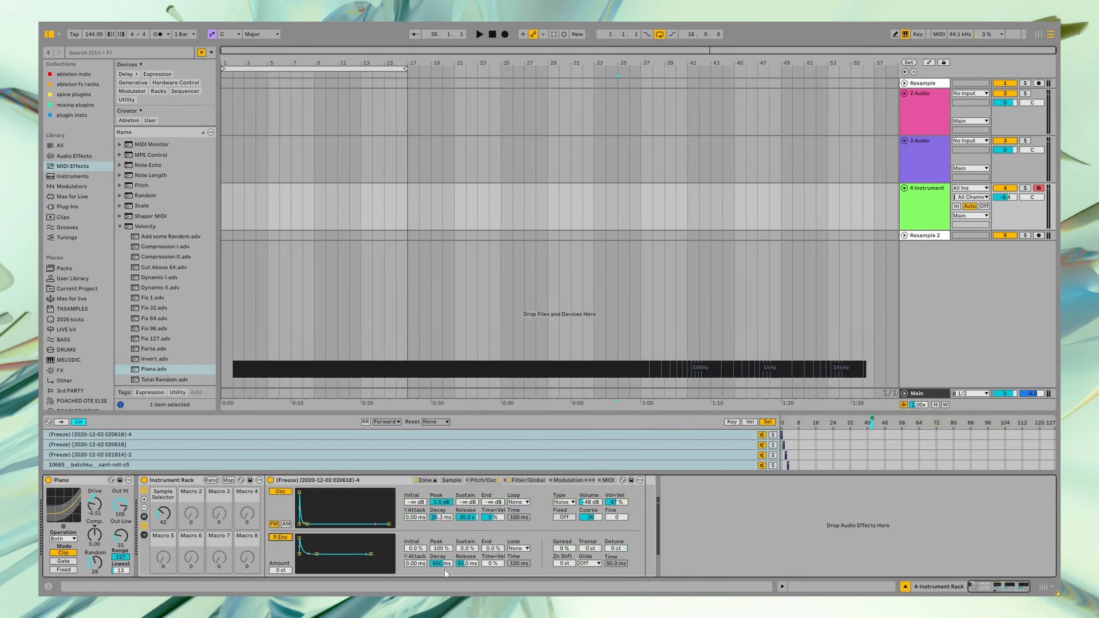
Step: Map the pitch envelope's amount to Macro 5 and decay to Macro 6, setting them to -11 st and 128 ms
left_click(228, 480)
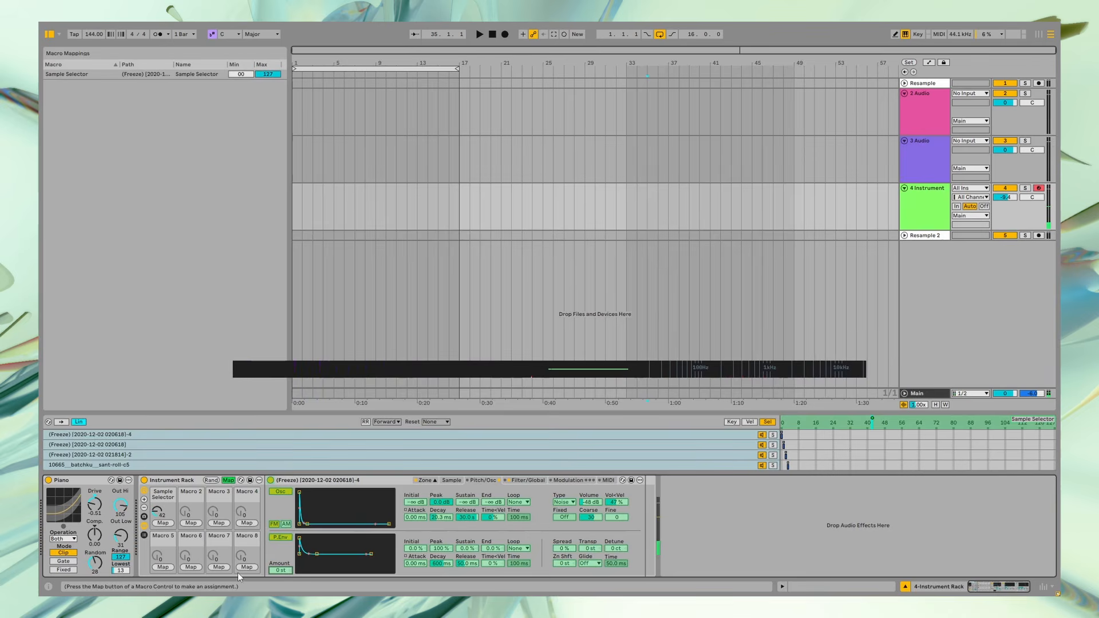
left_click(163, 567)
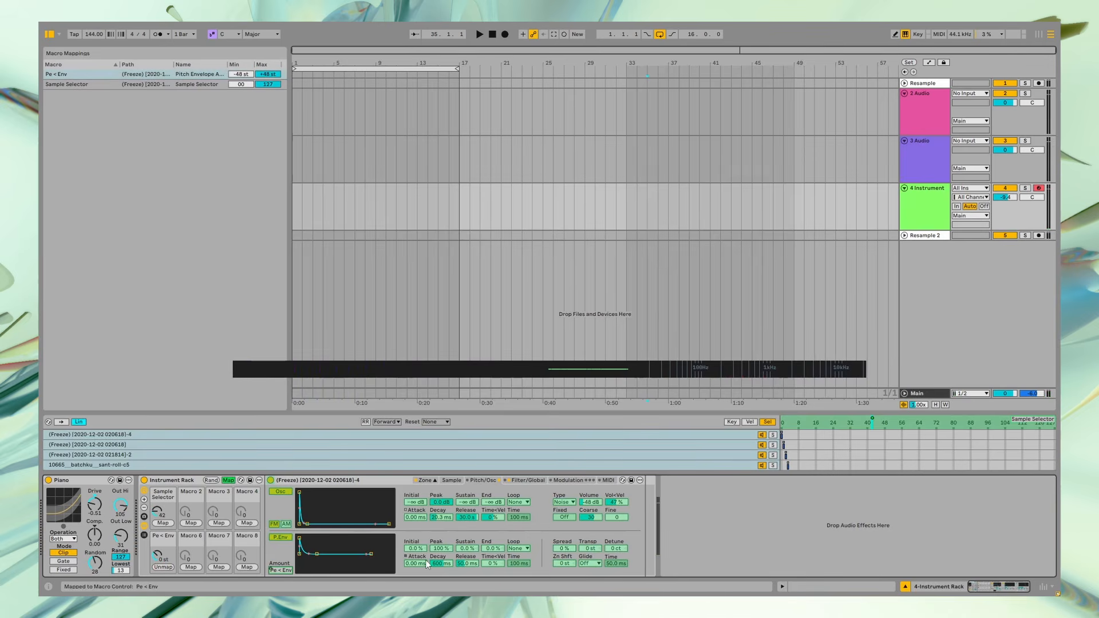
left_click(190, 567)
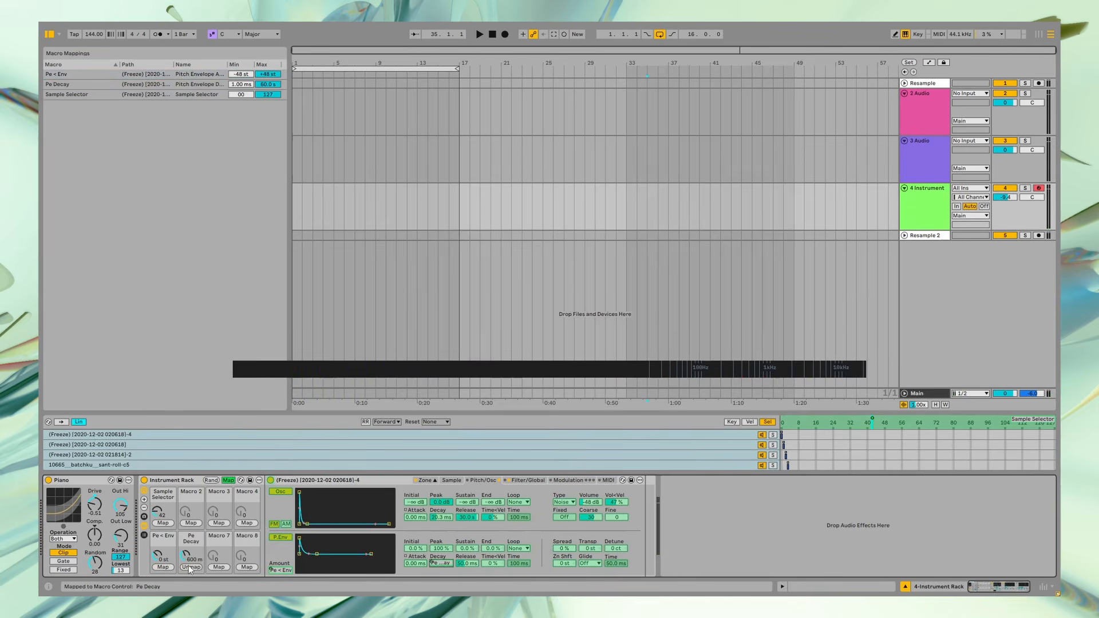
left_click(228, 480)
left_click_drag(191, 557, 164, 569)
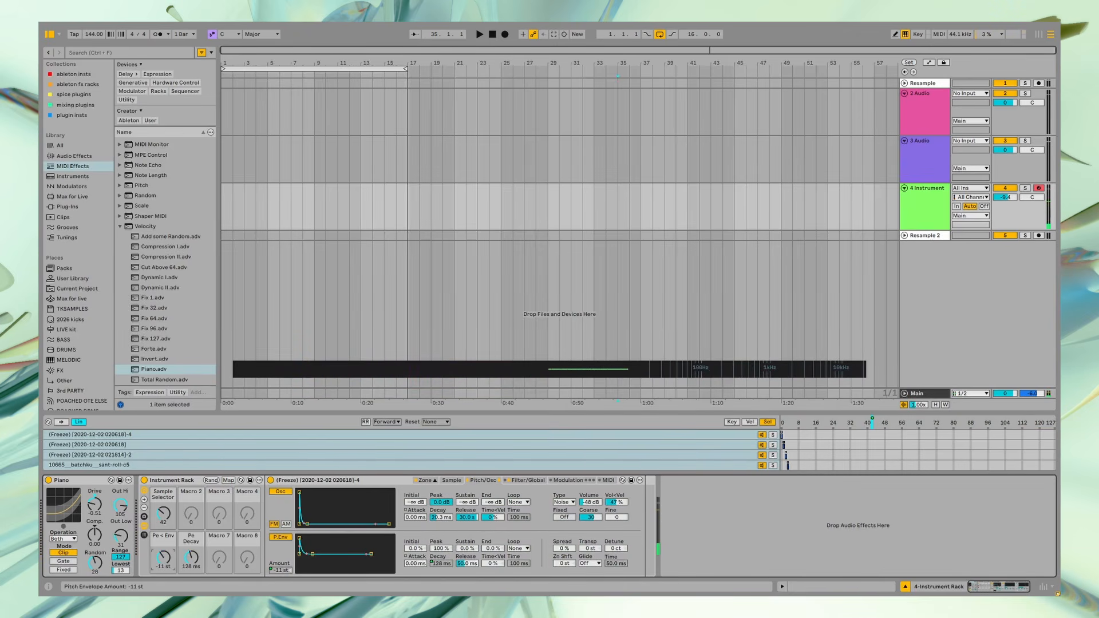
left_click(514, 481)
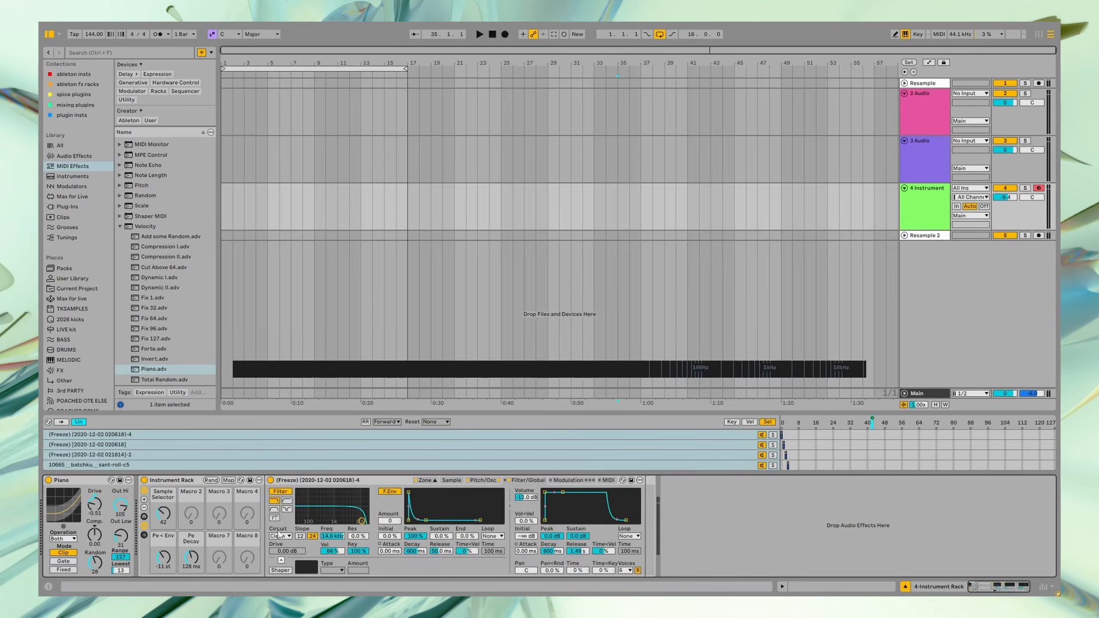
left_click(229, 480)
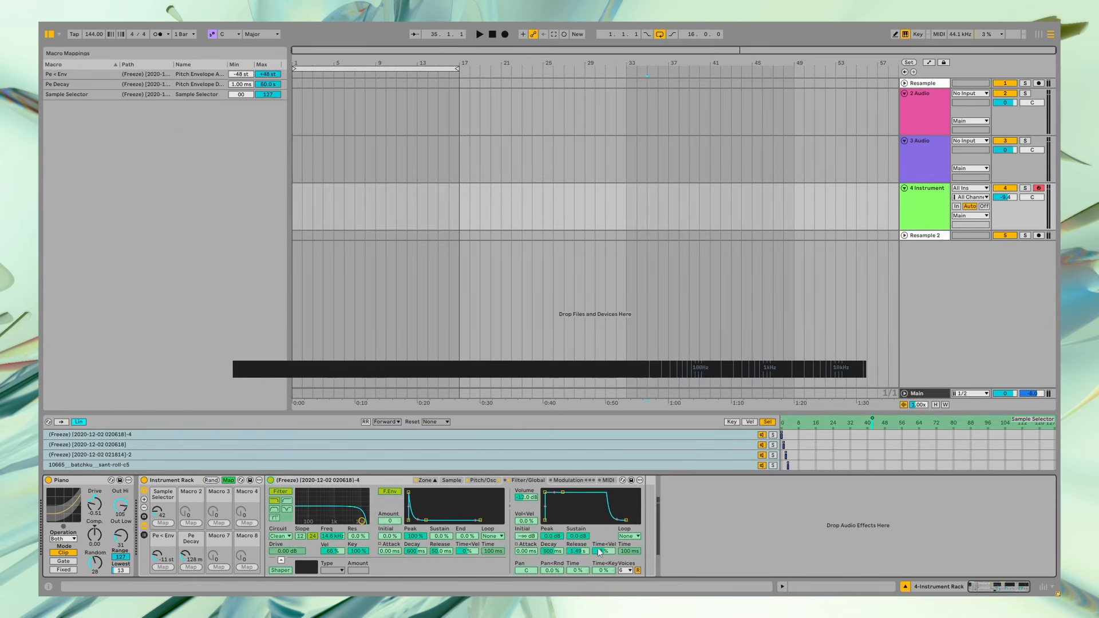
left_click(626, 571)
left_click(229, 482)
left_click(232, 481)
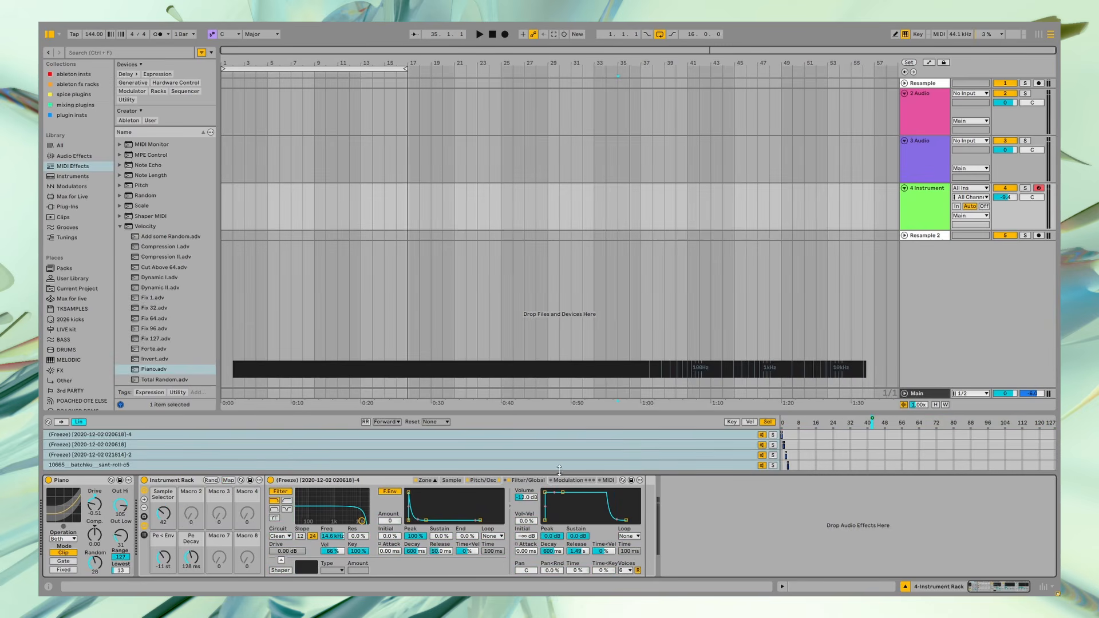
Step: Map the Sampler's glide mode to Macro 7 and glide time to Macro 8, and leave mapping mode
left_click(478, 480)
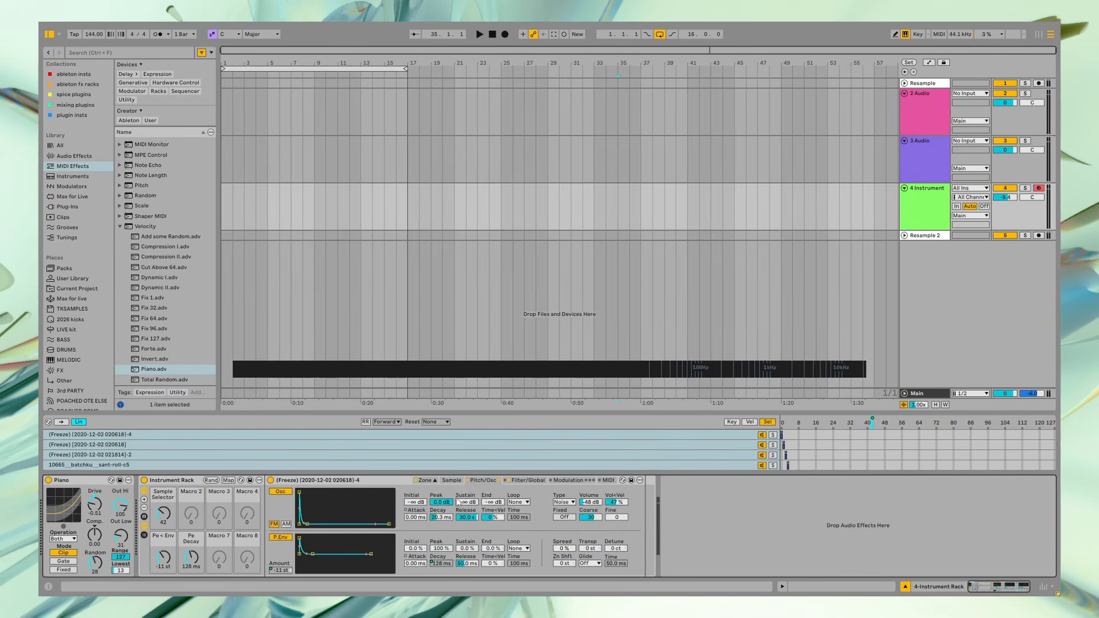
left_click(228, 481)
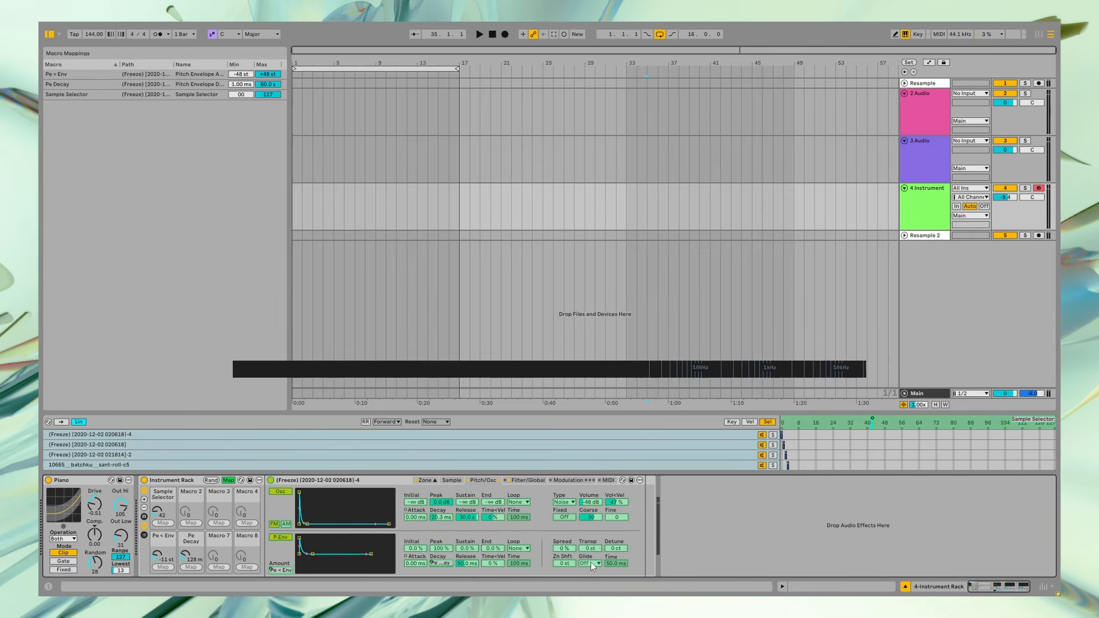
left_click(591, 562)
left_click(219, 567)
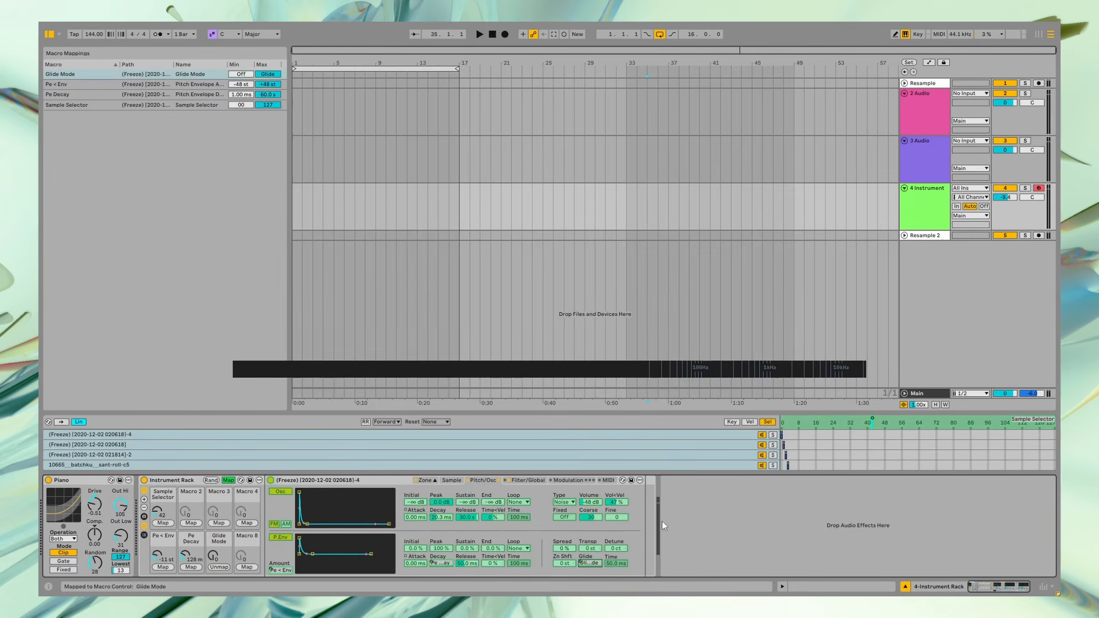
left_click(615, 563)
left_click(247, 567)
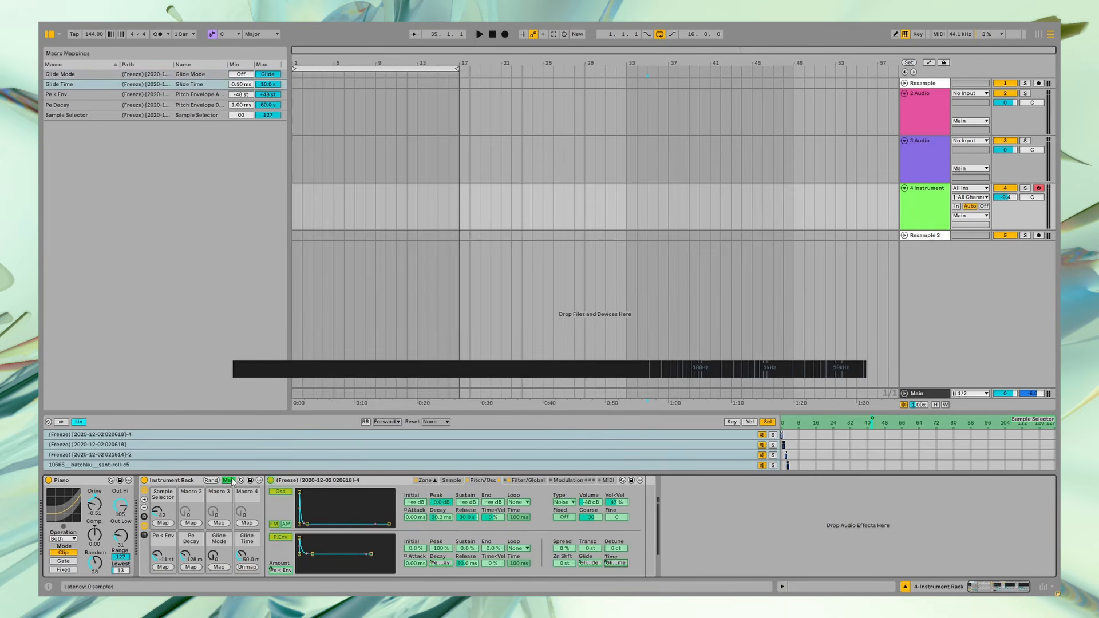
left_click(229, 481)
Step: Set the Glide Time macro to 62.4 ms, Glide Mode to 127 and Pe < Env to -6 st while playing notes
left_click_drag(247, 558, 220, 546)
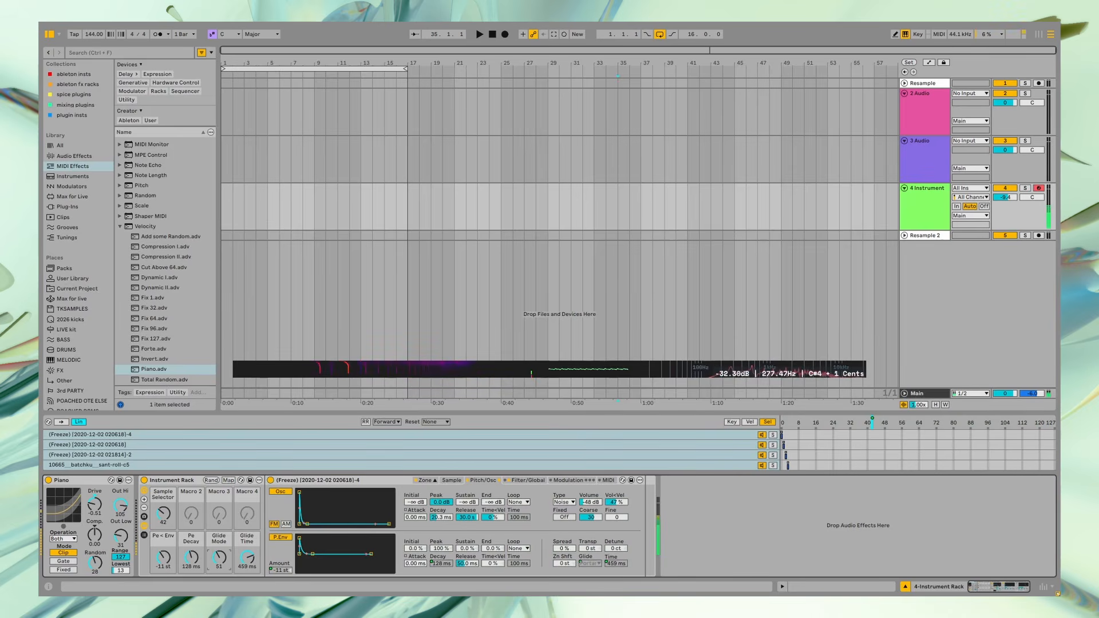
left_click_drag(220, 566, 220, 574)
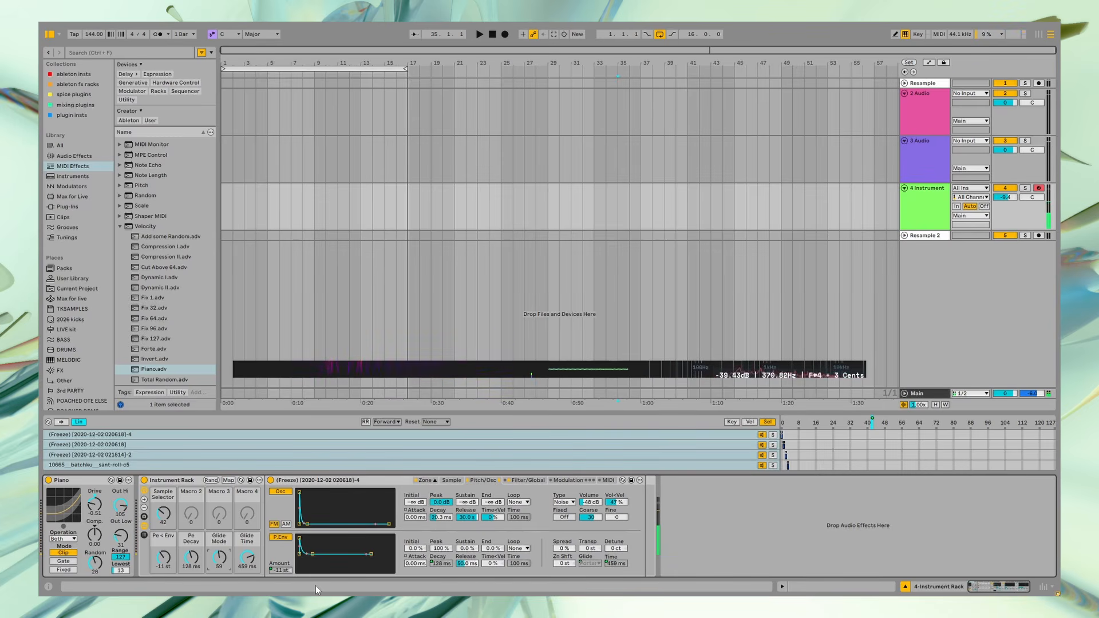
left_click_drag(247, 569, 247, 601)
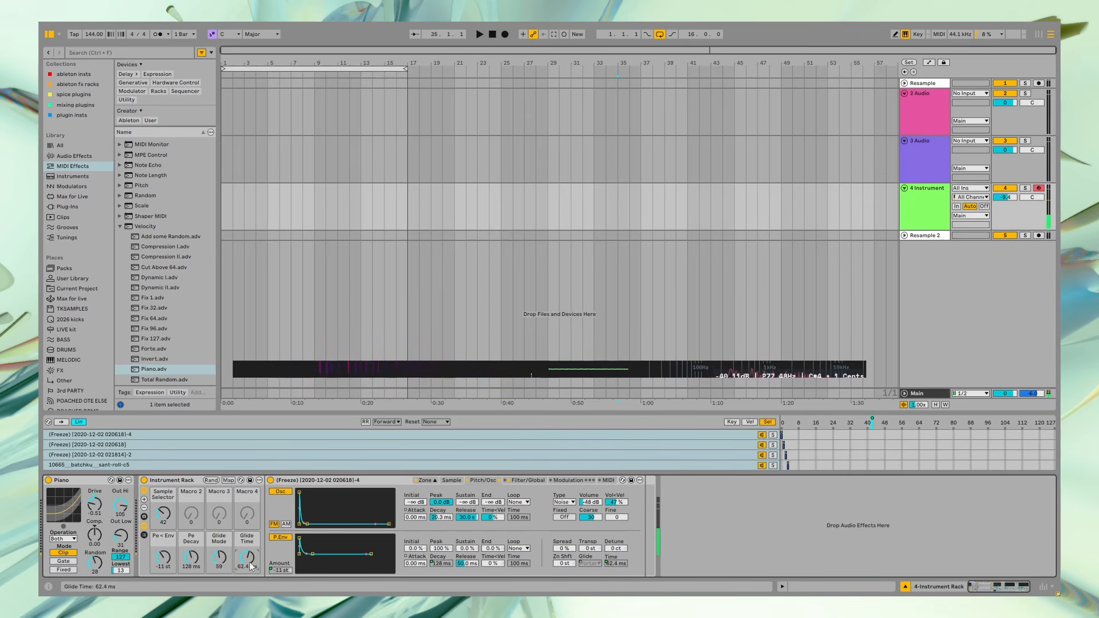
left_click_drag(163, 557, 163, 535)
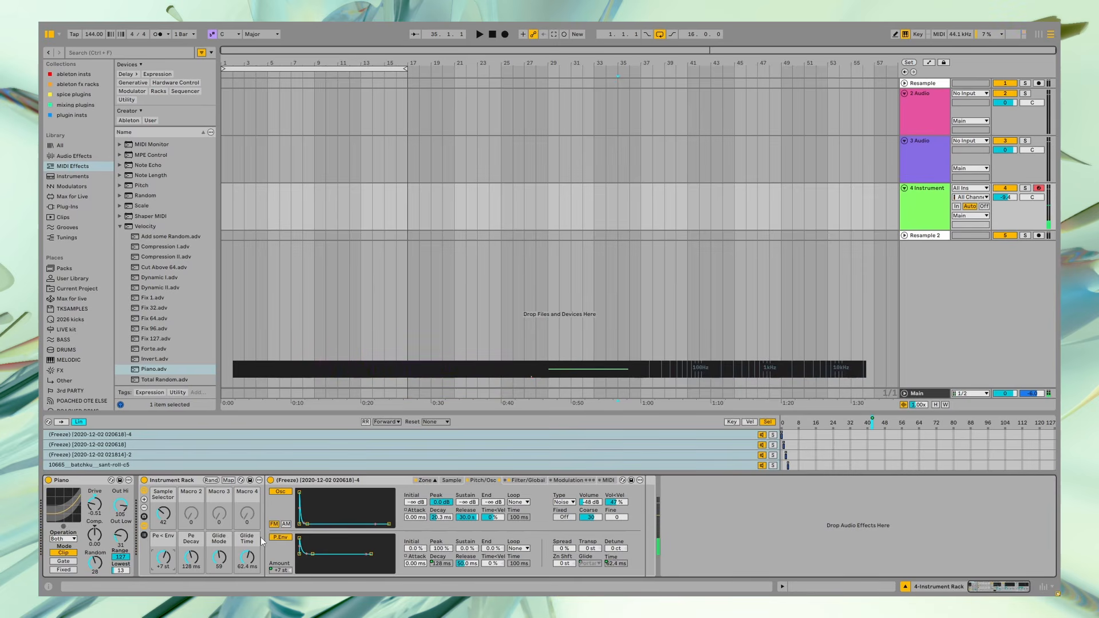
left_click_drag(163, 557, 220, 510)
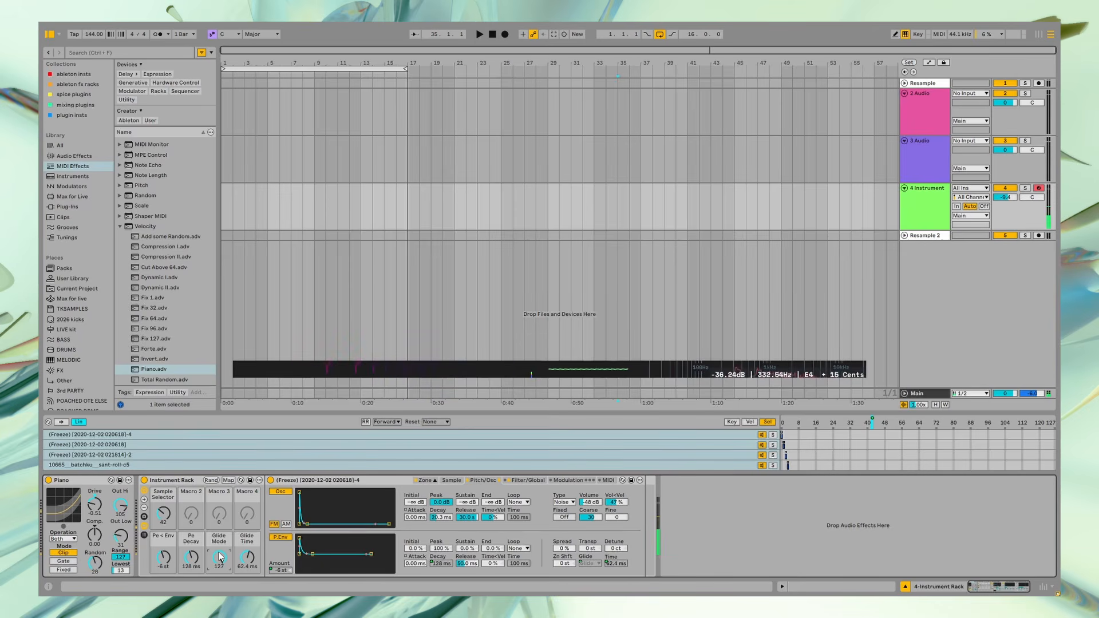
Step: Audition the rack with the Sample Selector macro at 61 and look through the Sampler's Filter/Global and Sample settings
left_click_drag(165, 515, 165, 504)
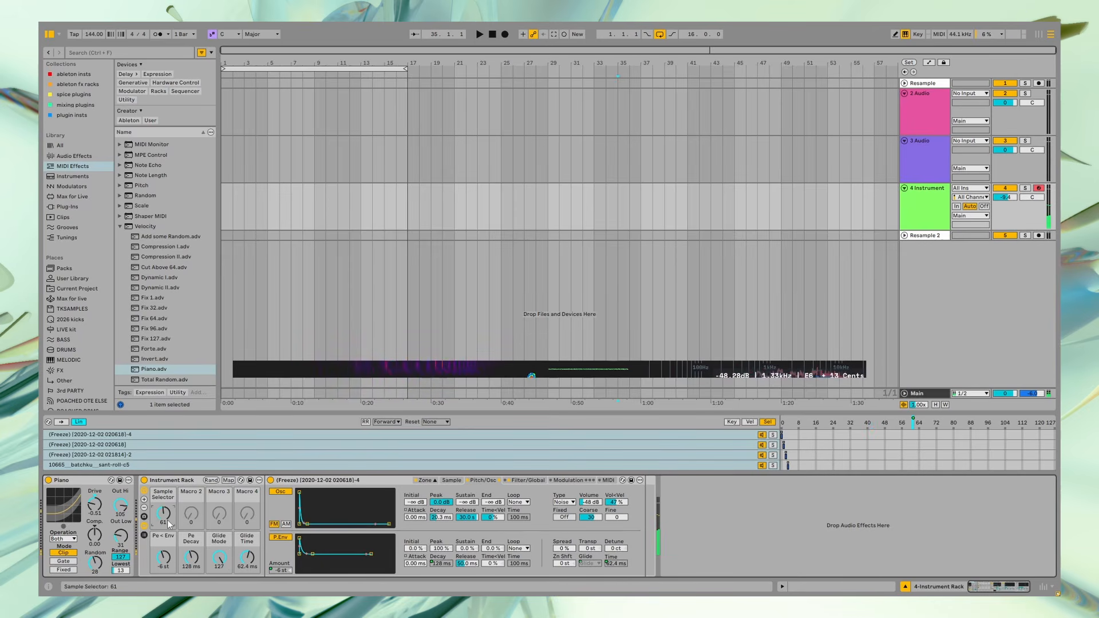
left_click(527, 480)
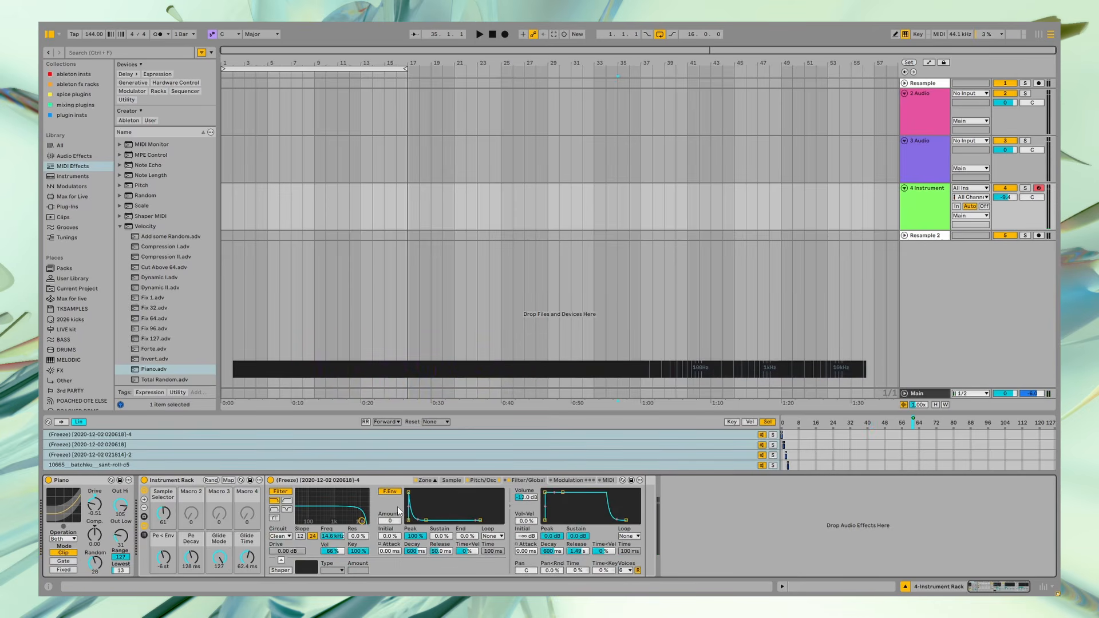
left_click(453, 481)
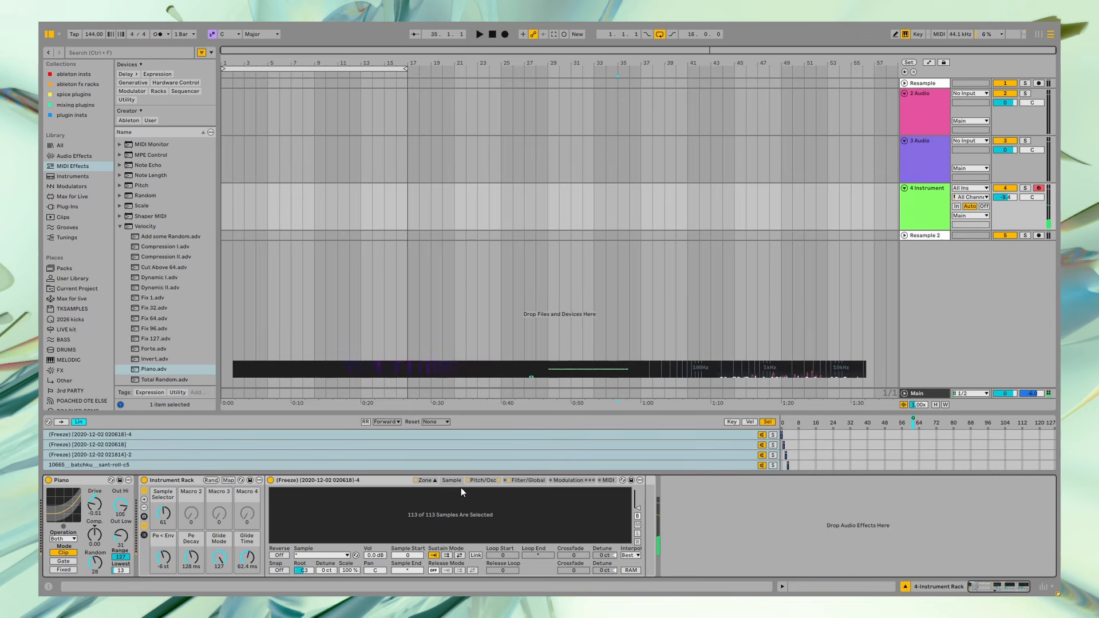
key("z")
Step: Replace the Sampler's zone samples with all samples from the 128 synths folder in MELODIC
left_click(69, 360)
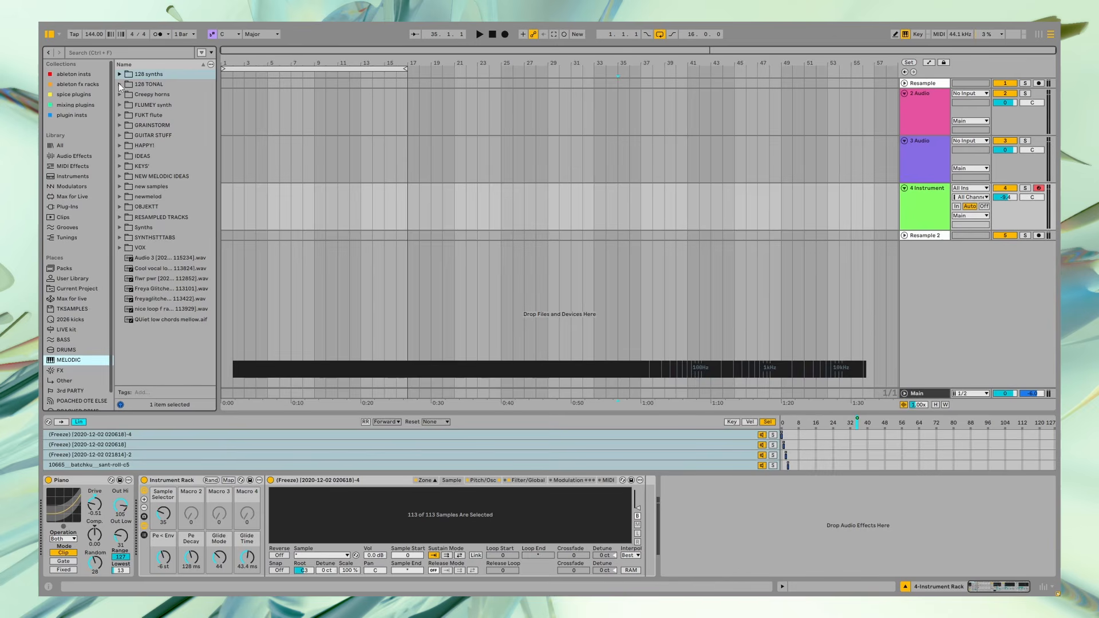
left_click(120, 74)
key("ctrl+a")
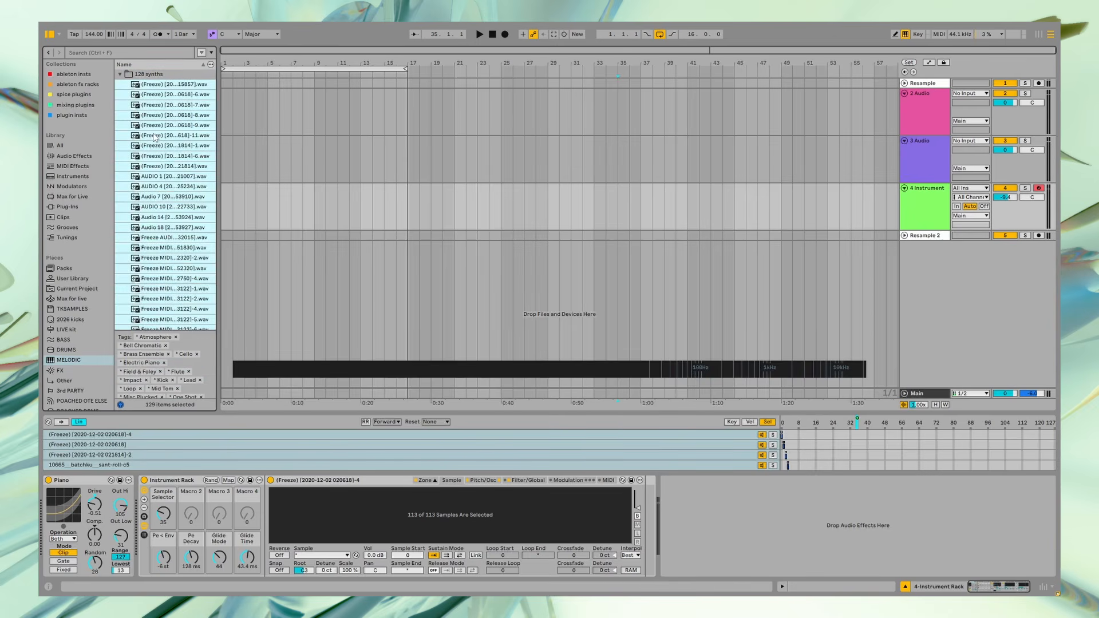
left_click_drag(154, 136, 173, 230)
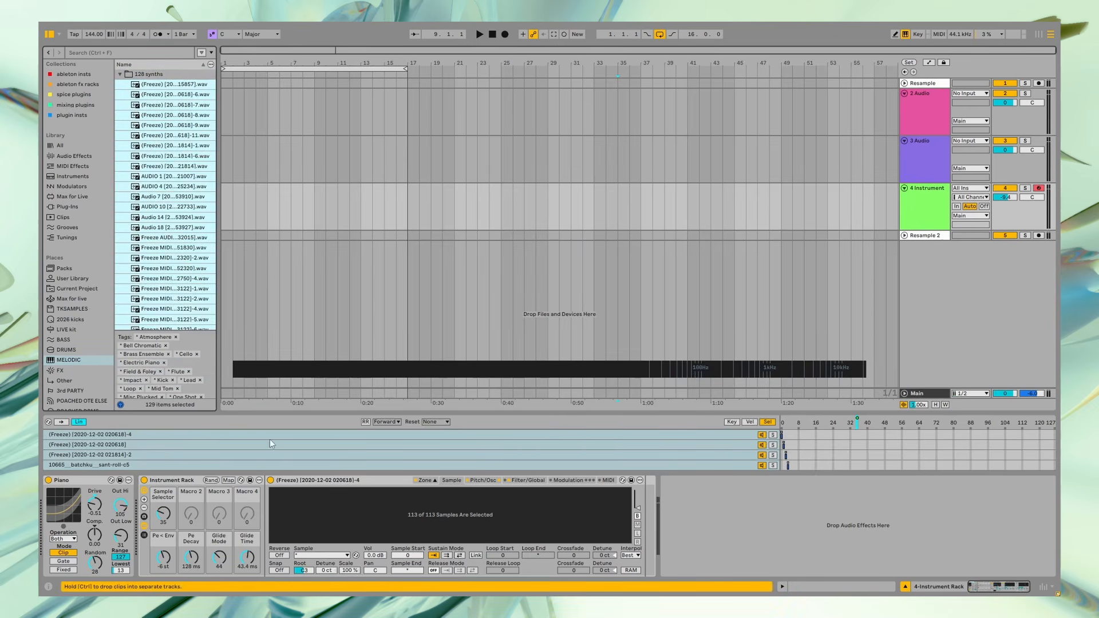
left_click_drag(271, 444, 277, 380)
Step: Distribute the loaded samples' selector ranges equally and normalize their volumes
right_click(345, 452)
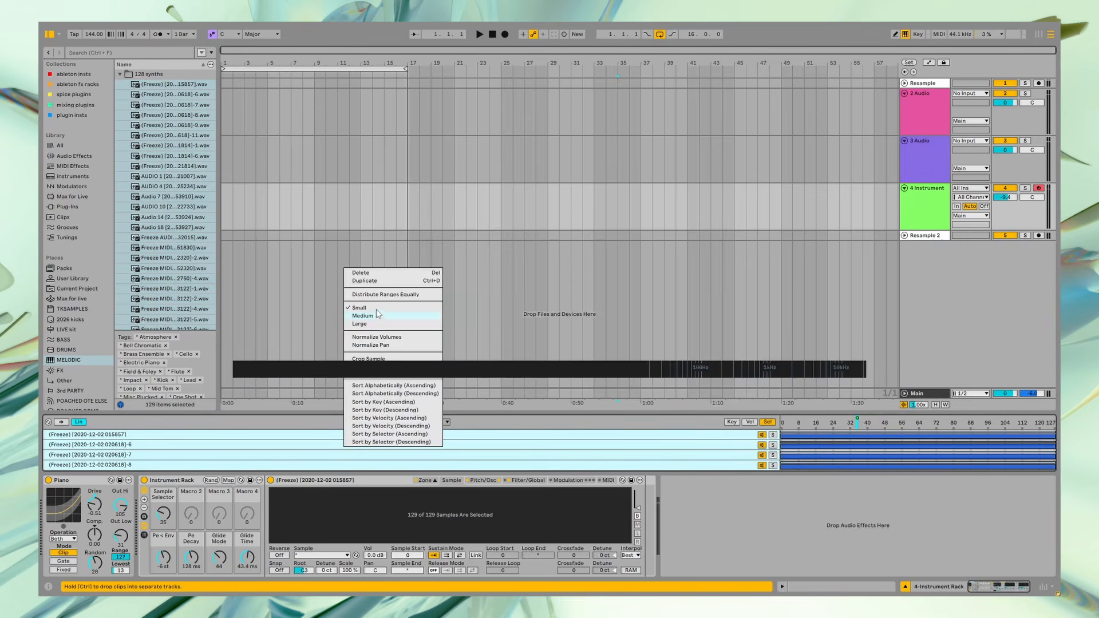
left_click(381, 293)
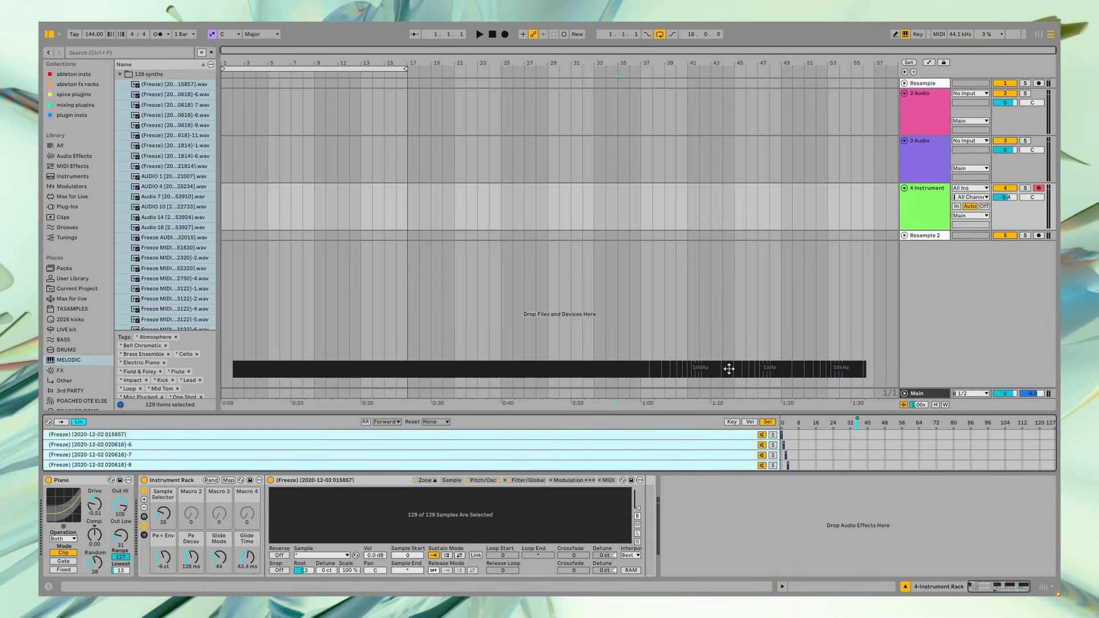
mouse_move(724, 369)
left_click_drag(724, 369, 725, 402)
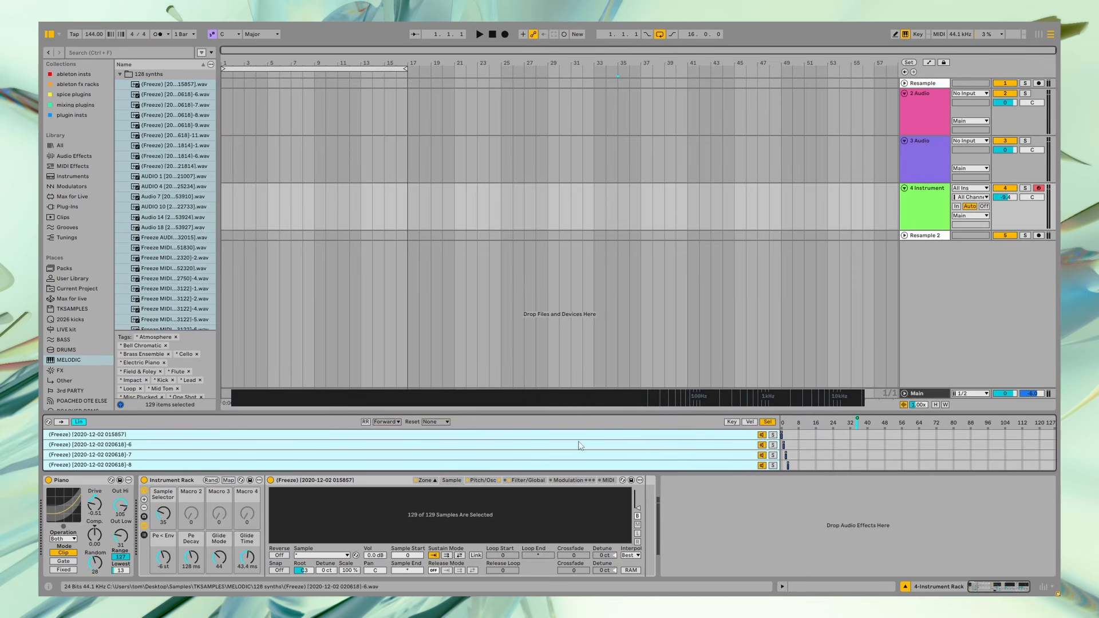
right_click(595, 445)
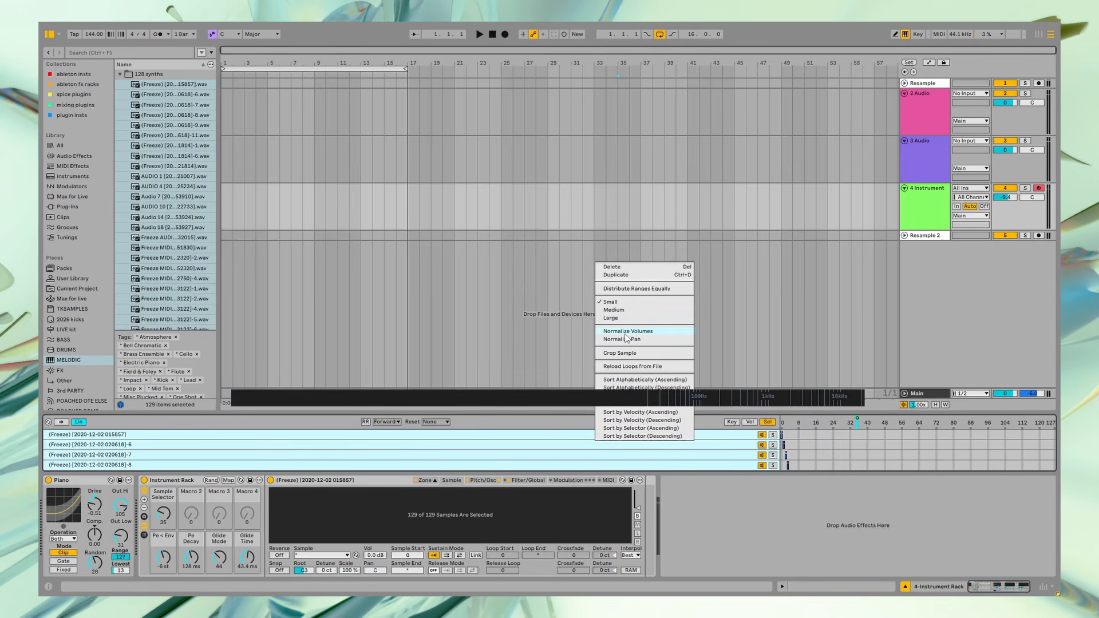
left_click(623, 331)
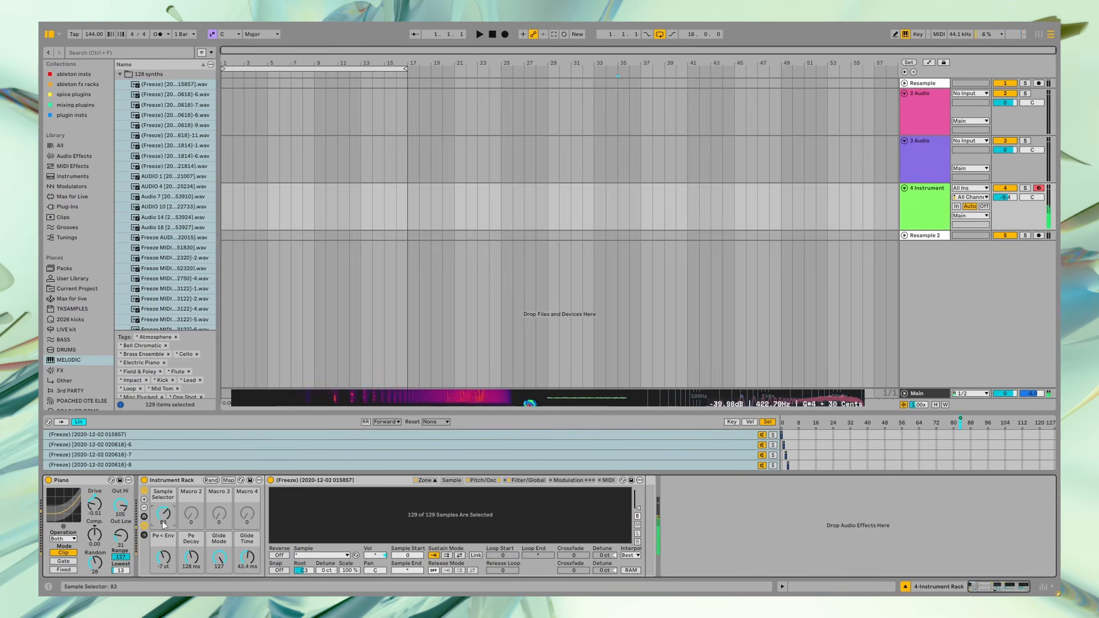
Step: Audition the new samples by sweeping the Sample Selector macro through 64 and 91 to 78 while playing notes
left_click_drag(163, 525, 163, 536)
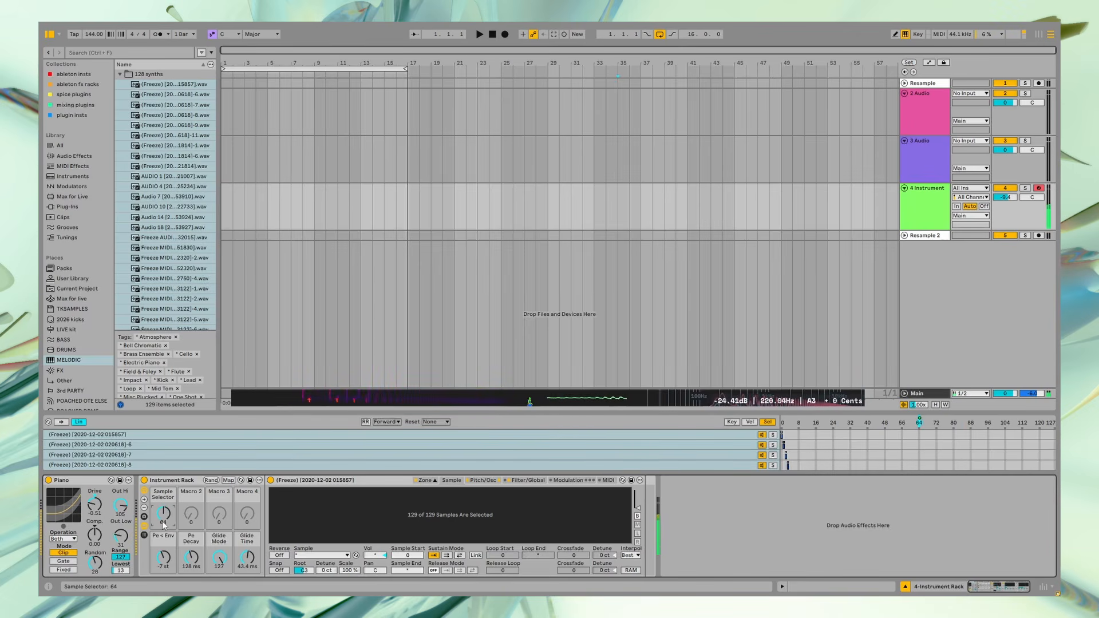
left_click_drag(163, 515, 163, 502)
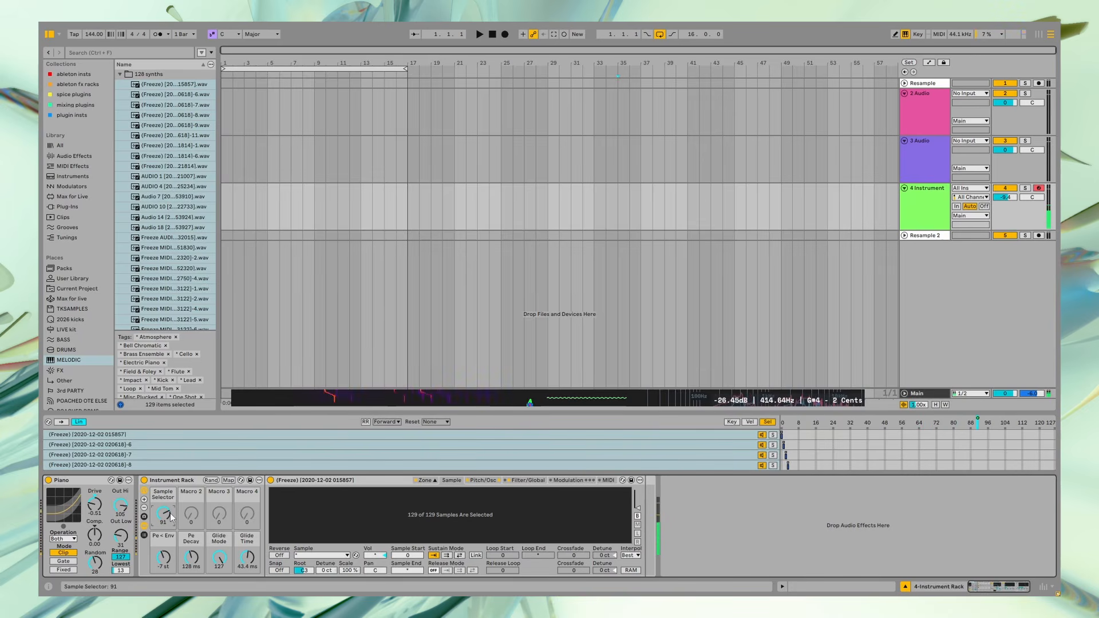
left_click_drag(163, 514, 163, 516)
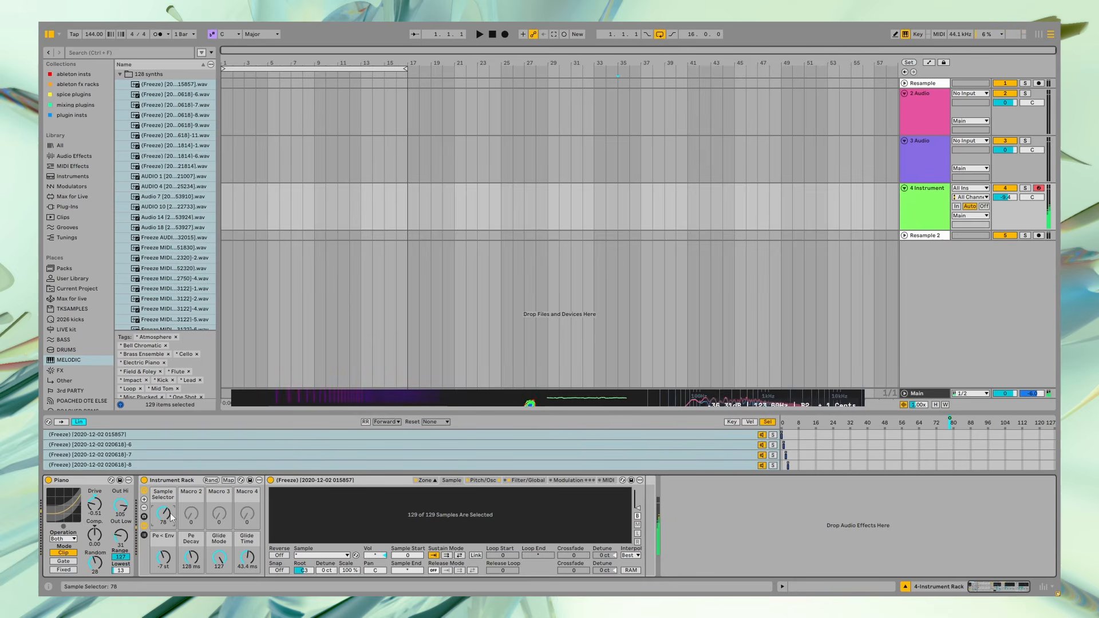
Step: Map the Sampler's volume envelope attack, sustain and release to Macros 2, 3 and 4, and leave mapping mode
left_click(228, 480)
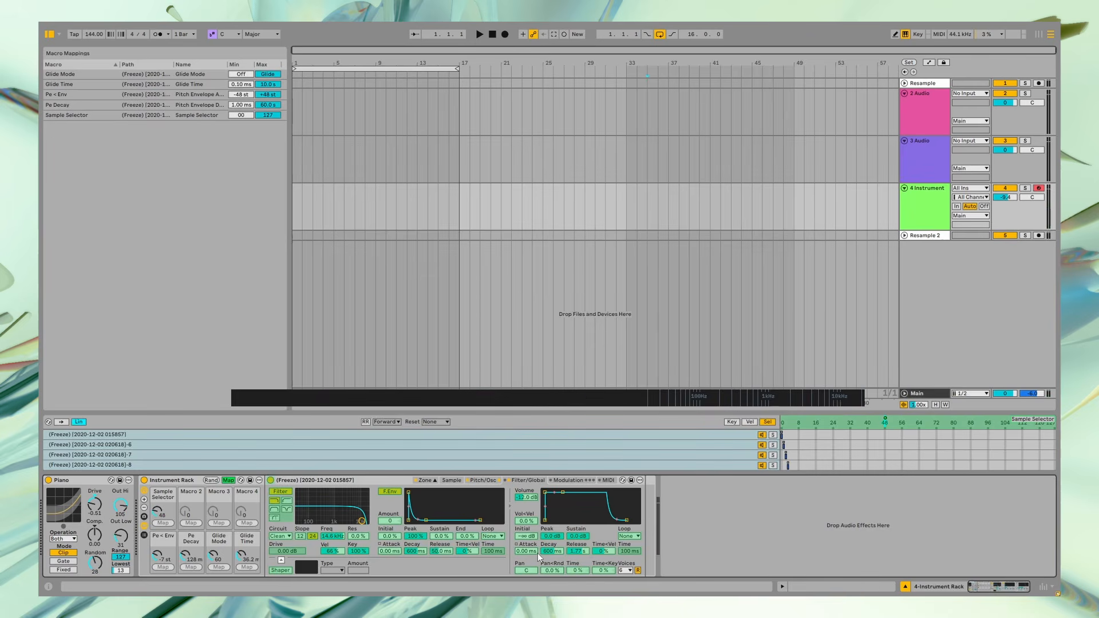
left_click(189, 523)
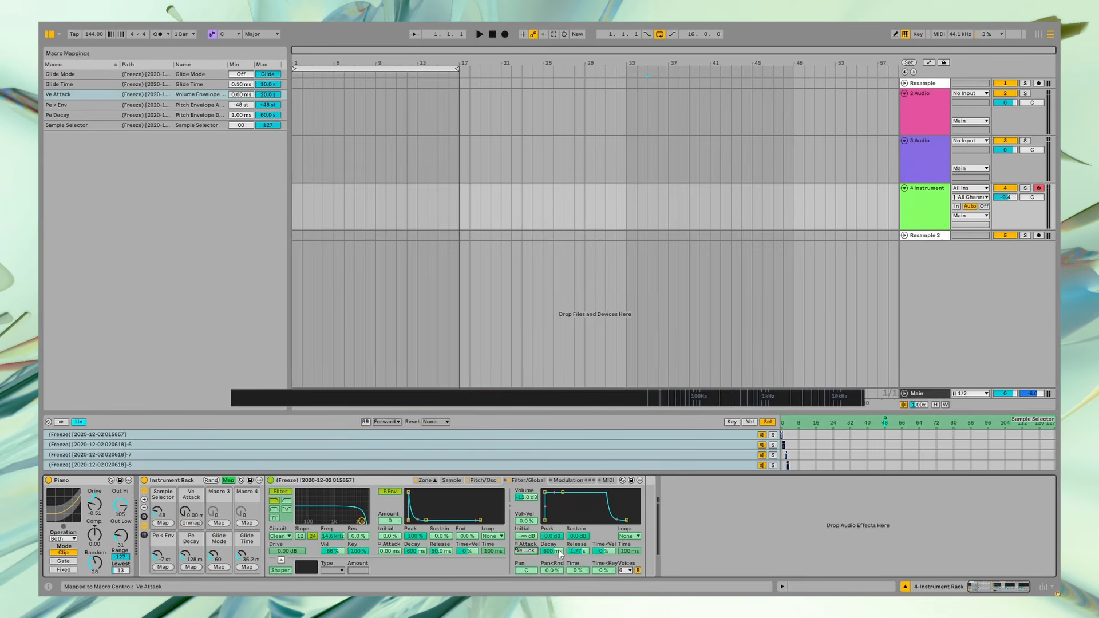
left_click(580, 552)
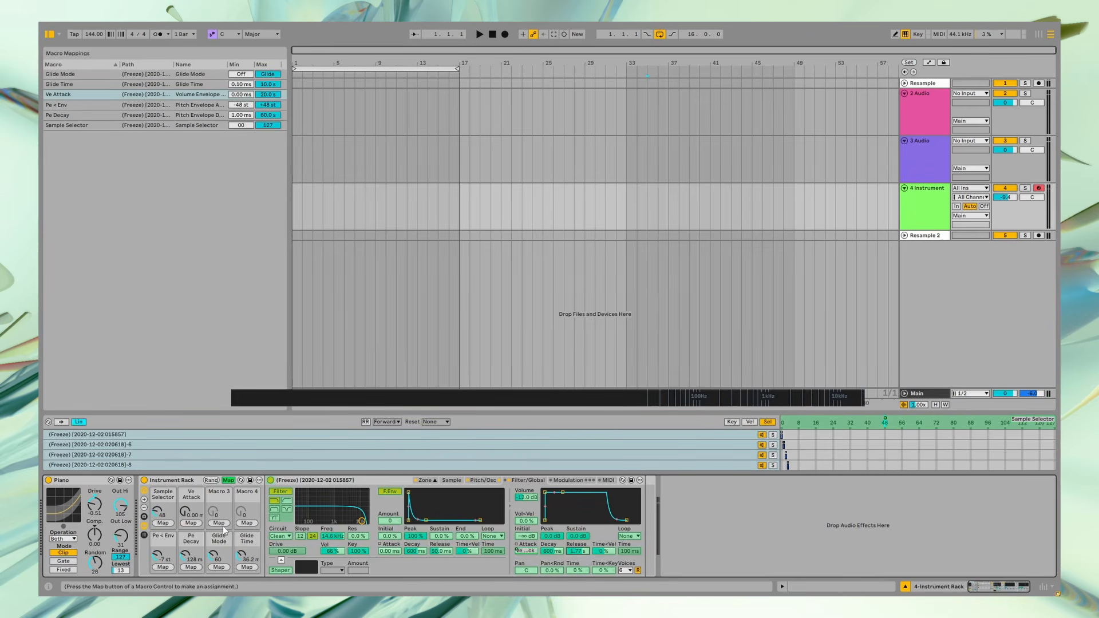
left_click(247, 521)
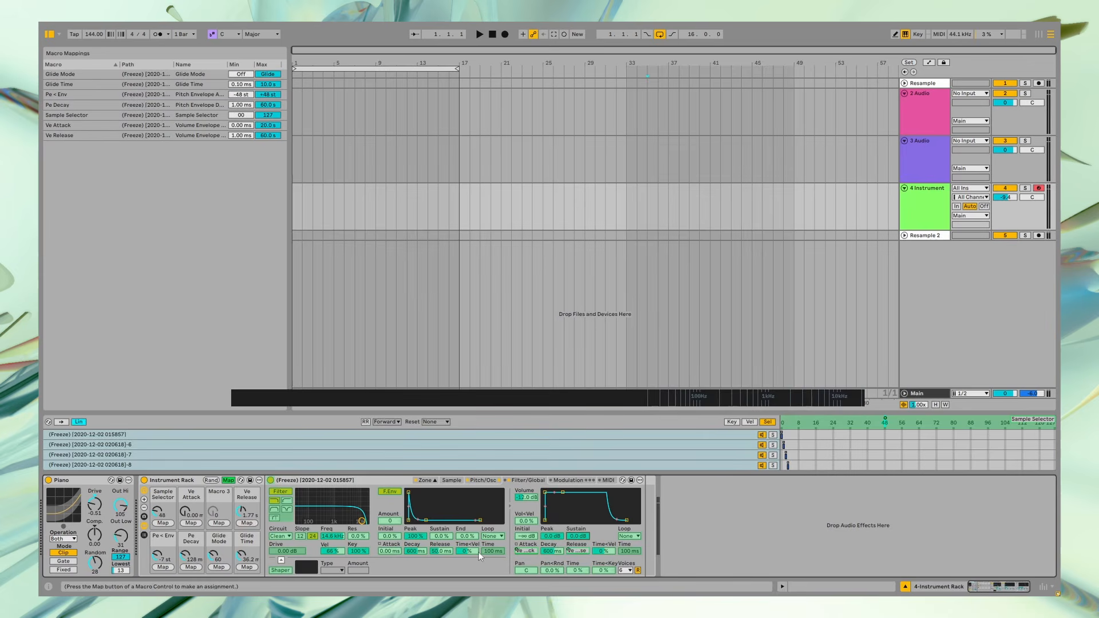
left_click(220, 524)
left_click(579, 536)
left_click(219, 524)
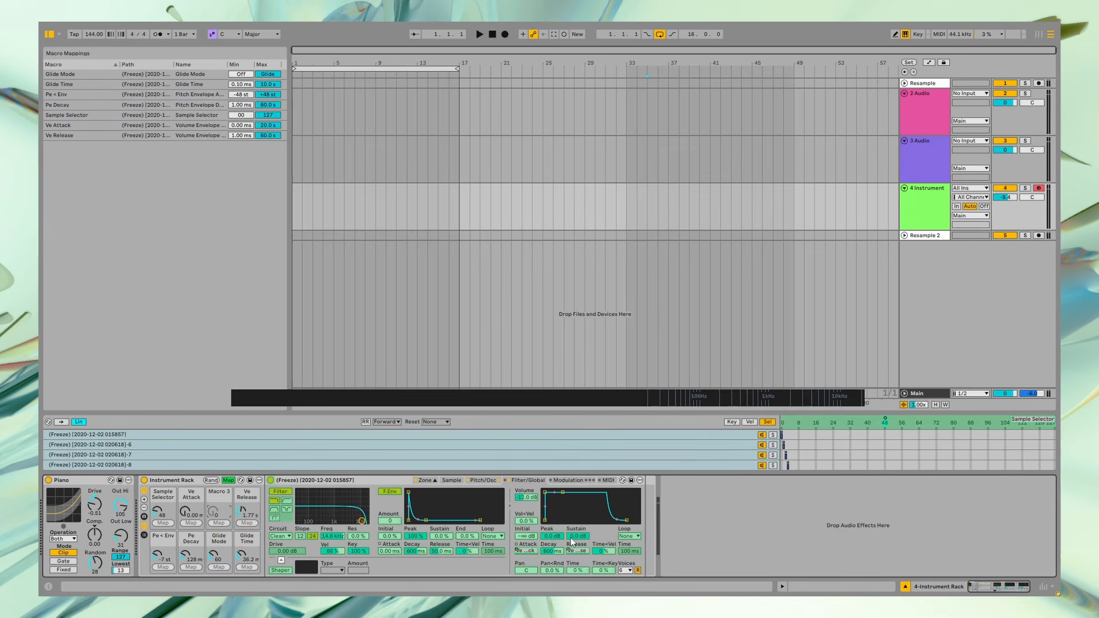
left_click(218, 522)
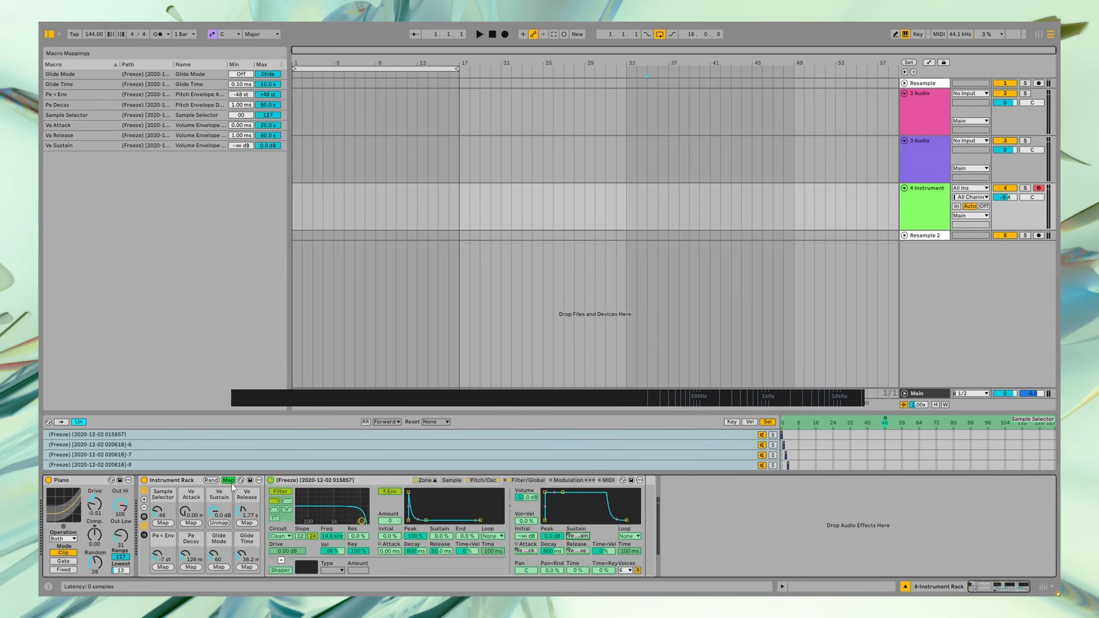
left_click(228, 480)
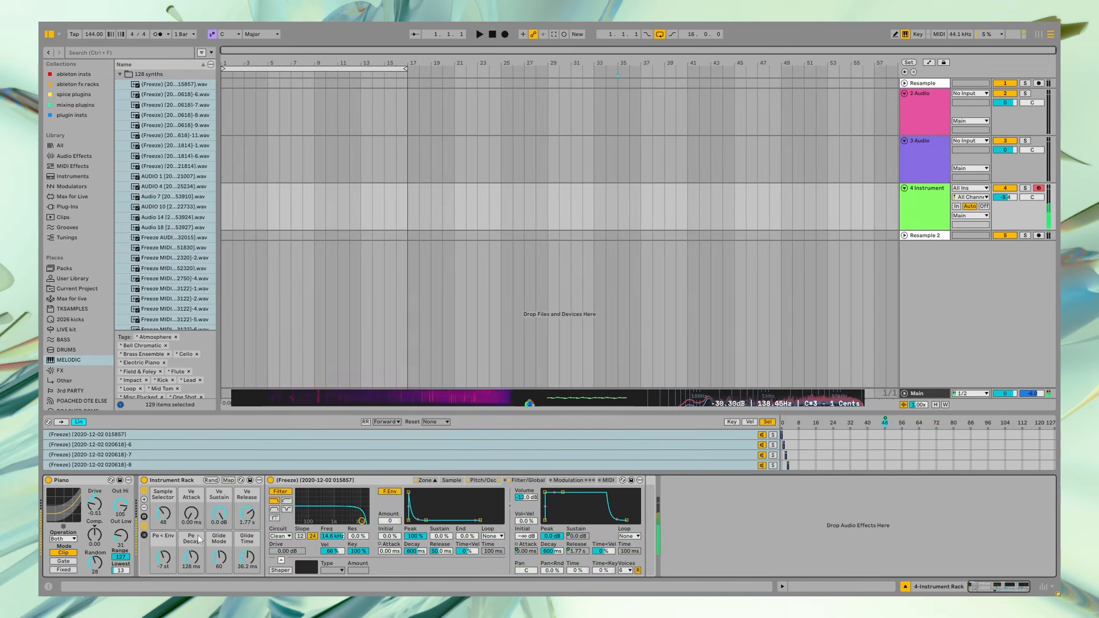
Step: Group the existing Instrument Rack into a new outer Instrument Rack
left_click(144, 500)
left_click(145, 509)
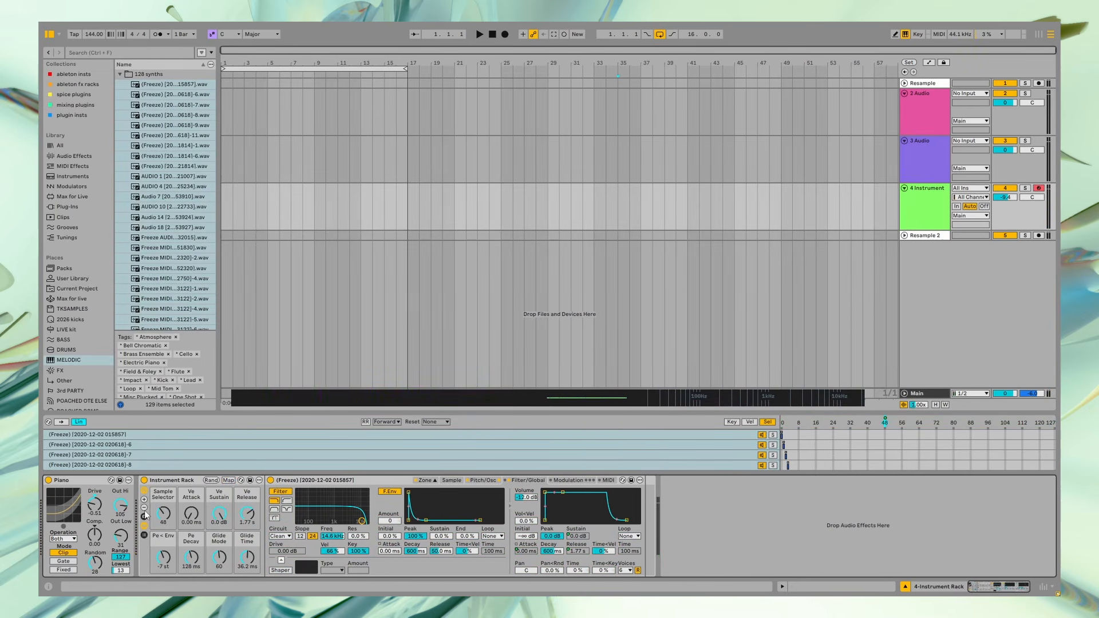
left_click(214, 540)
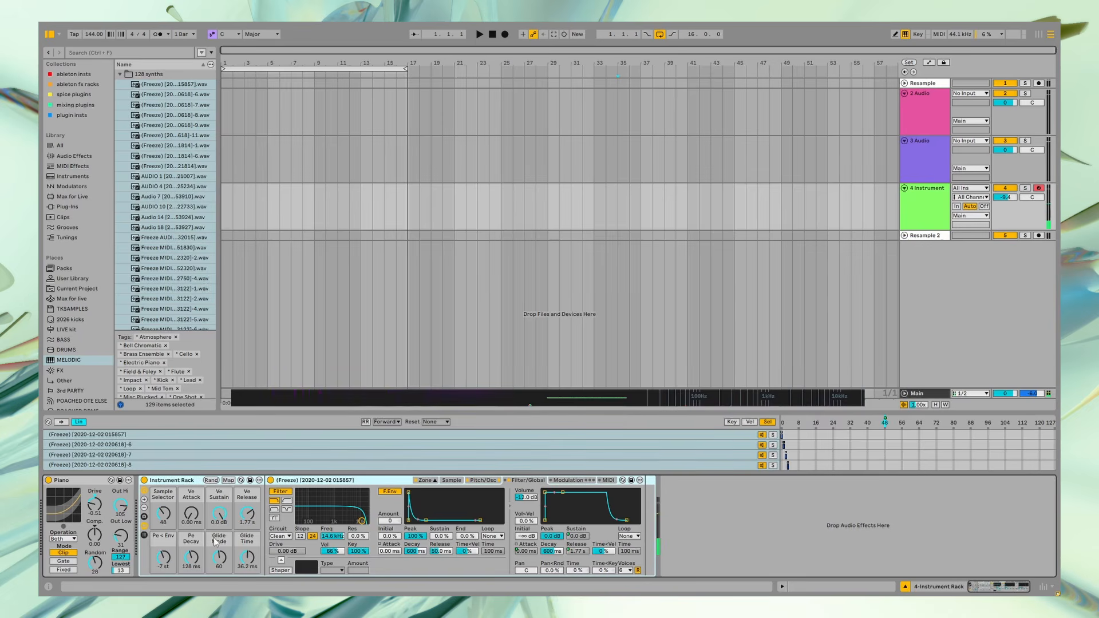
key("ctrl+g")
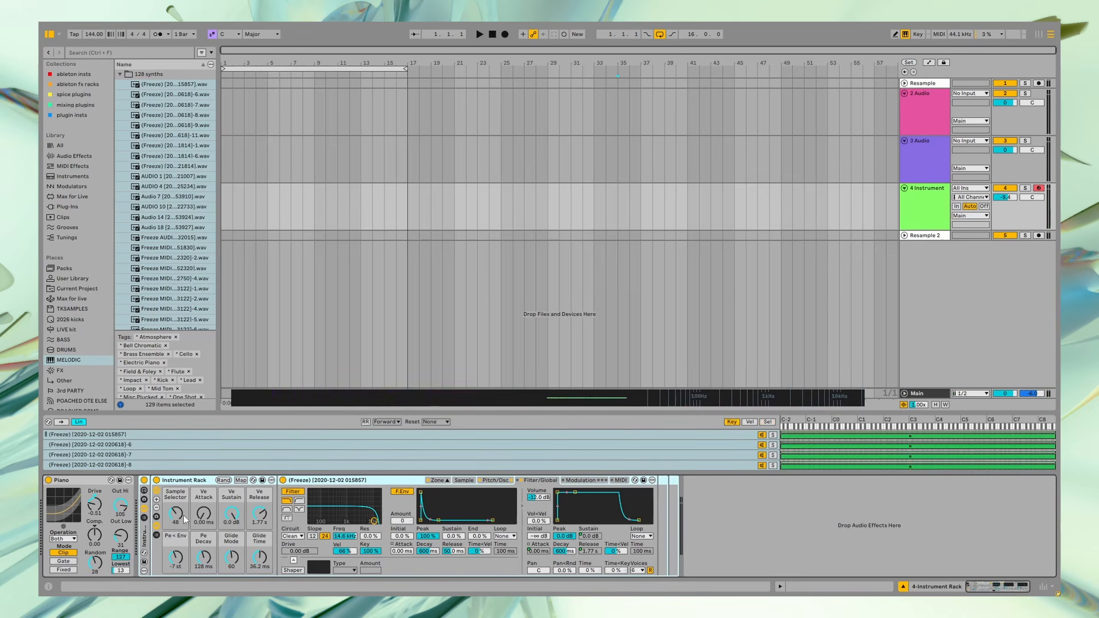
Step: Duplicate the outer rack's chain and rename the two chains 1 and 2
left_click(180, 506)
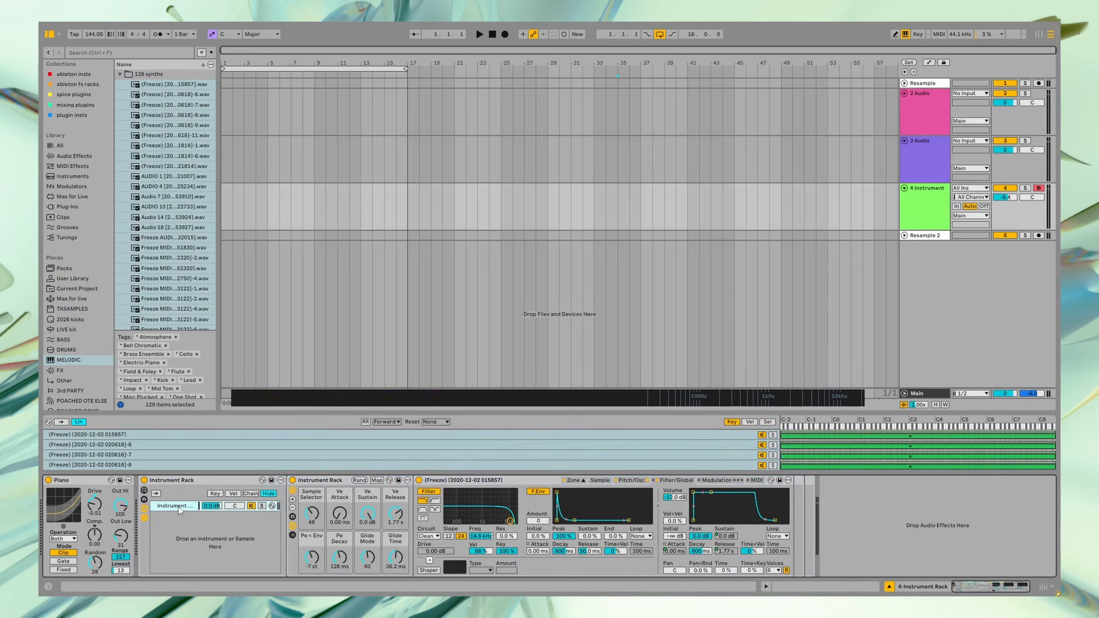
key("ctrl+d")
left_click(176, 508)
key("ctrl+r")
type("1")
left_click(171, 516)
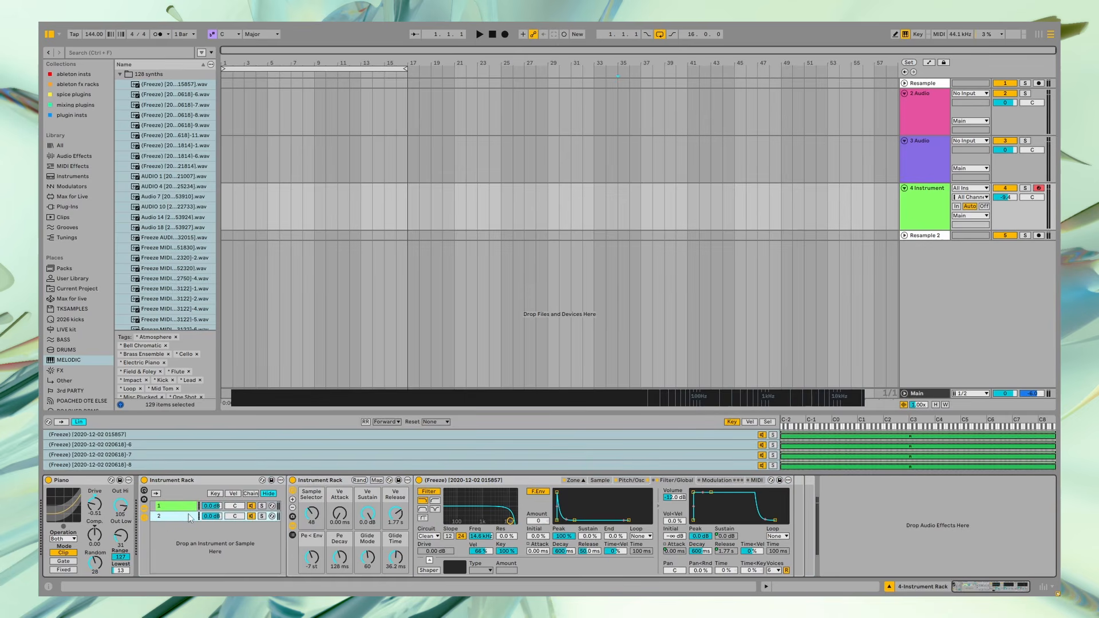
type("2")
key("Return")
Step: Show the outer rack's macro controls and increase them to ten
left_click(164, 506)
left_click(144, 490)
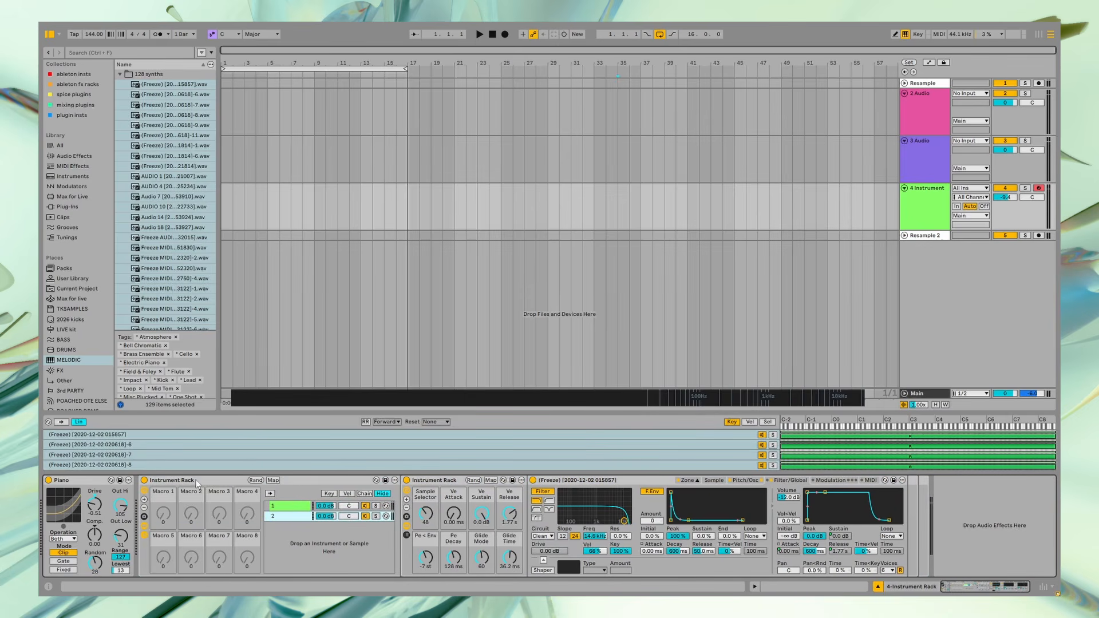
left_click(144, 499)
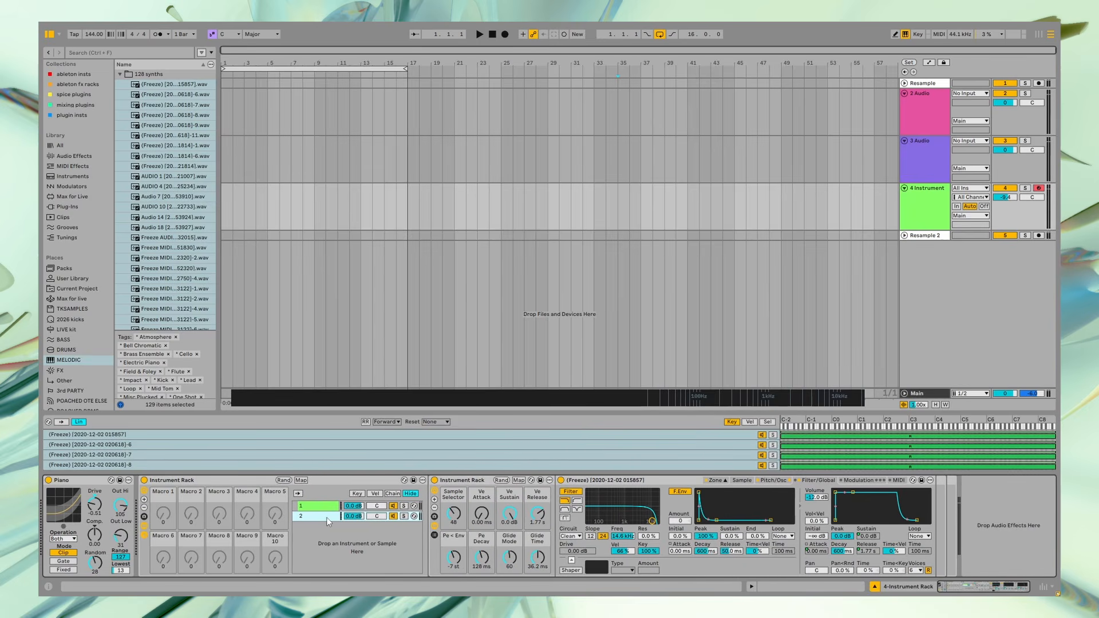
Step: Map the two chains' macros to outer macros SAMPLE, ATTACK, SUSTAIN, RELEASE, PE AMOUNT, PE DECAY, Glide Mode and Glide Time, plus chain 2's Speaker On
left_click(302, 481)
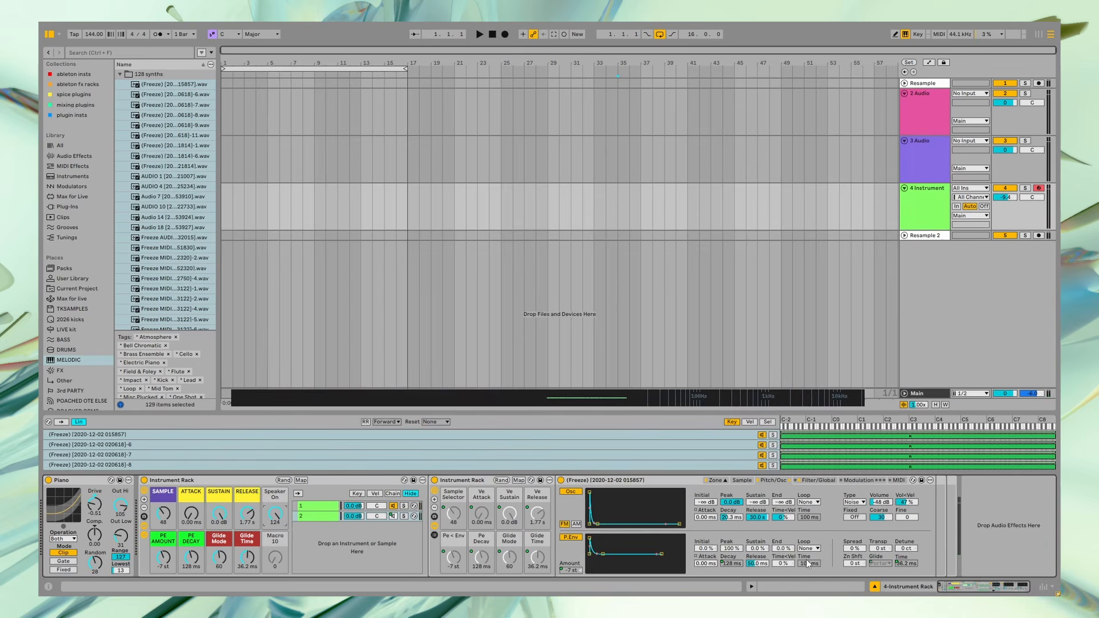
left_click_drag(907, 548, 907, 541)
left_click(301, 480)
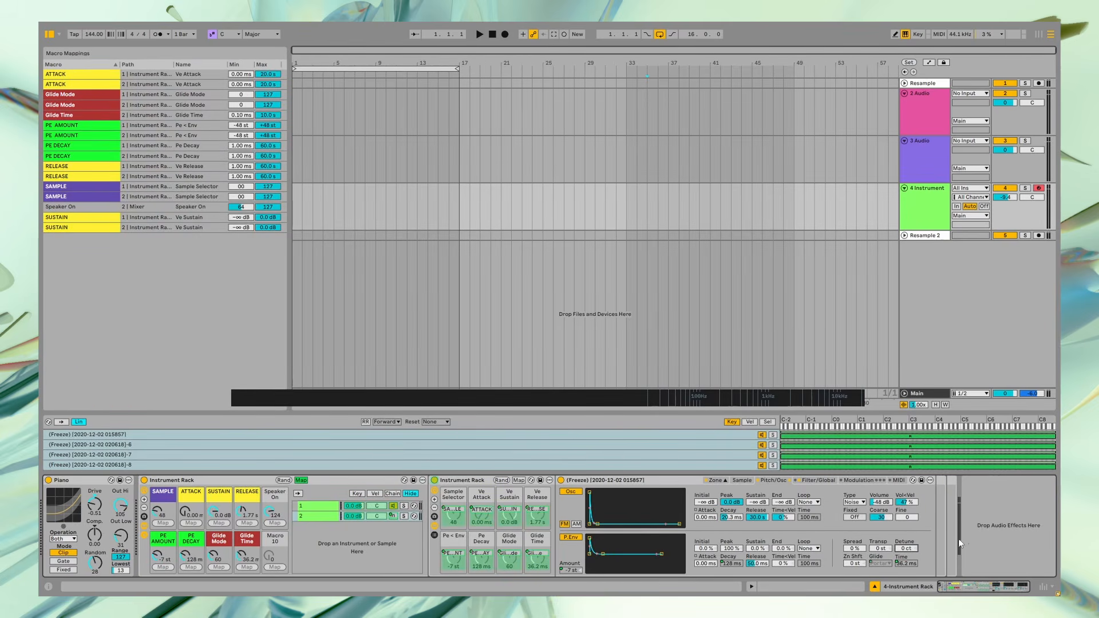
Step: Increase the macros of chain 2's inner rack to ten and map the Sampler's Detune to Macro 9
left_click(435, 501)
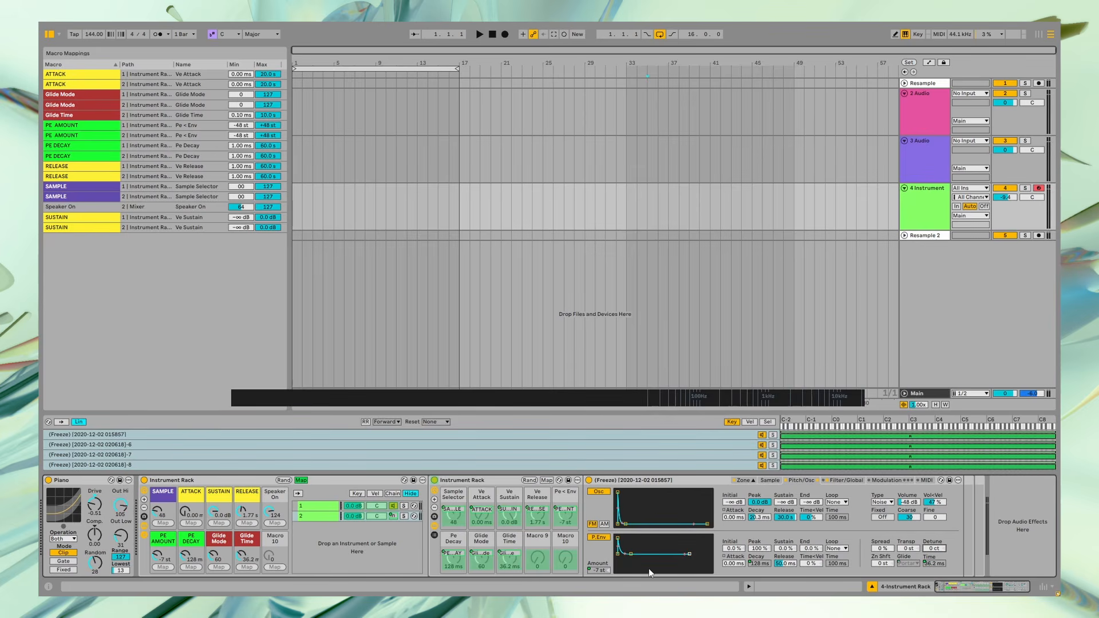
left_click(547, 481)
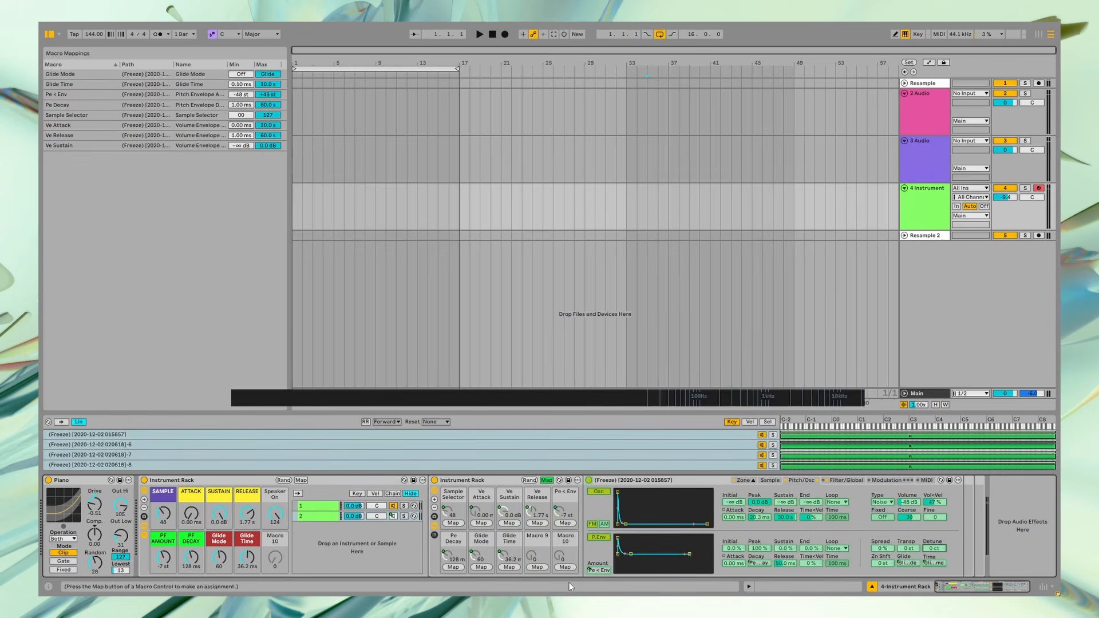
left_click(547, 480)
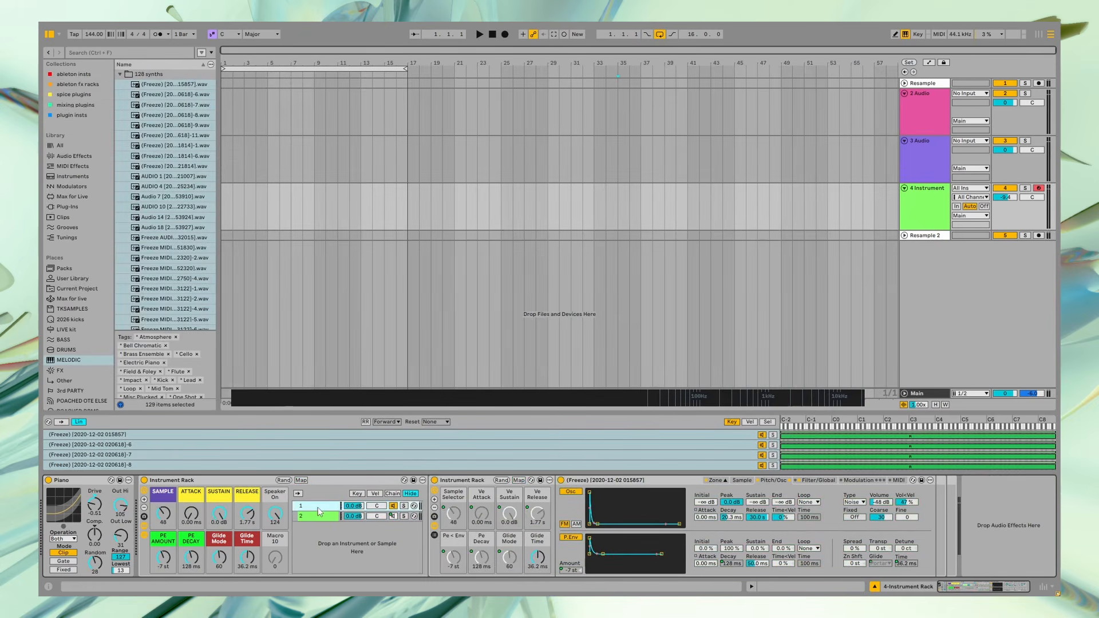
Step: In chain 1's inner rack, increase the macros to ten, map the Sampler's Detune to Macro 9 and leave mapping mode
left_click(519, 480)
left_click(434, 499)
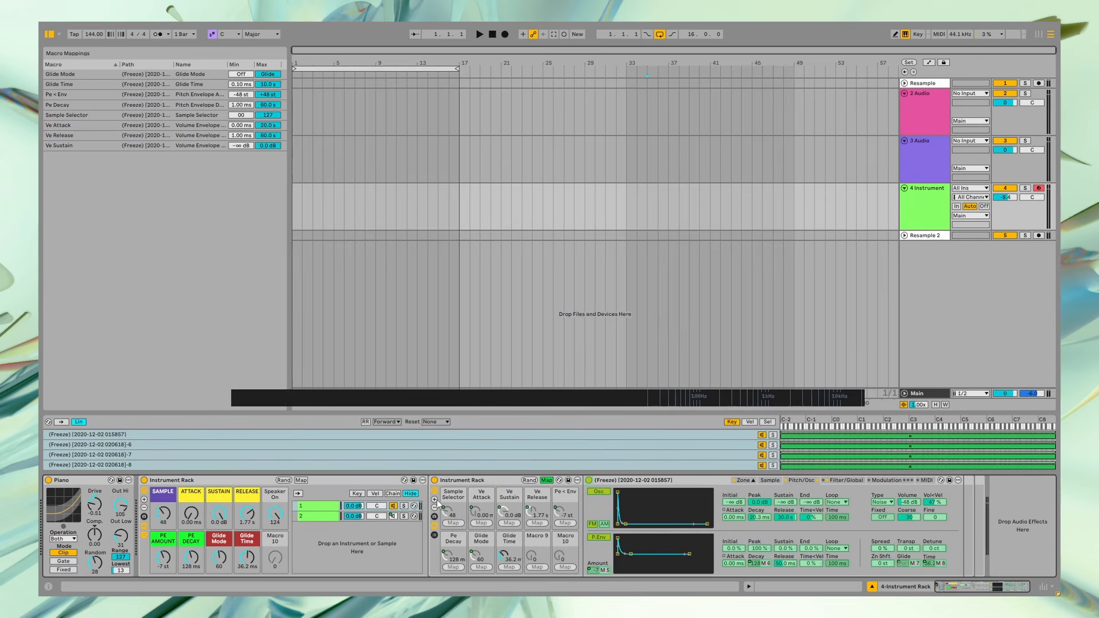
left_click(539, 570)
left_click(547, 480)
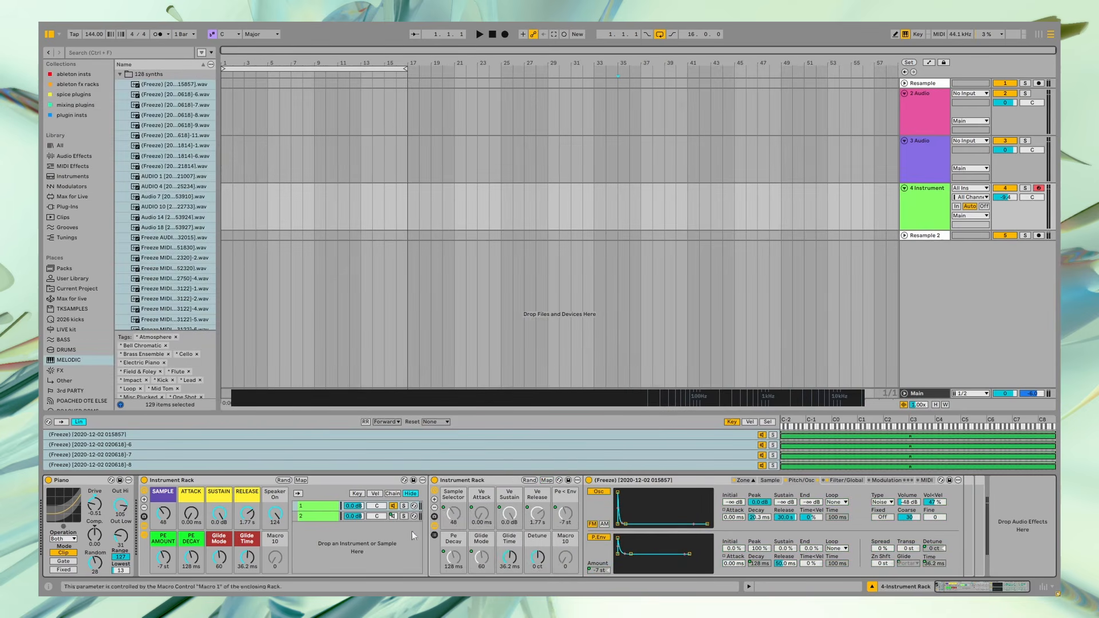
Step: Map the Detune macros of chains 1 and 2 to the outer rack's Macro 10 and leave mapping mode
left_click(300, 480)
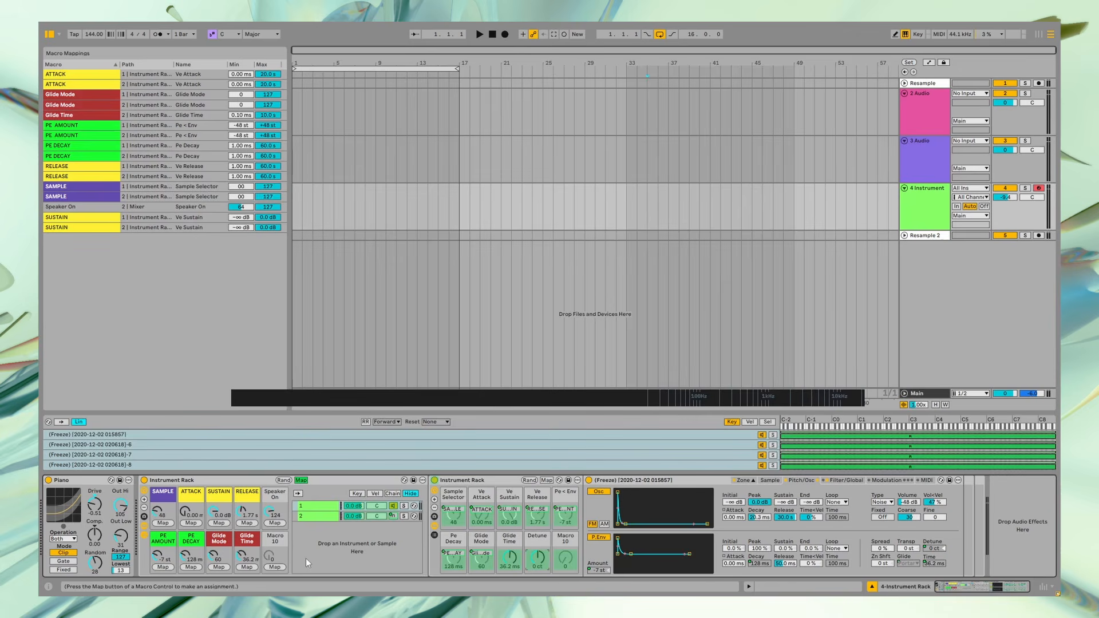
left_click(270, 568)
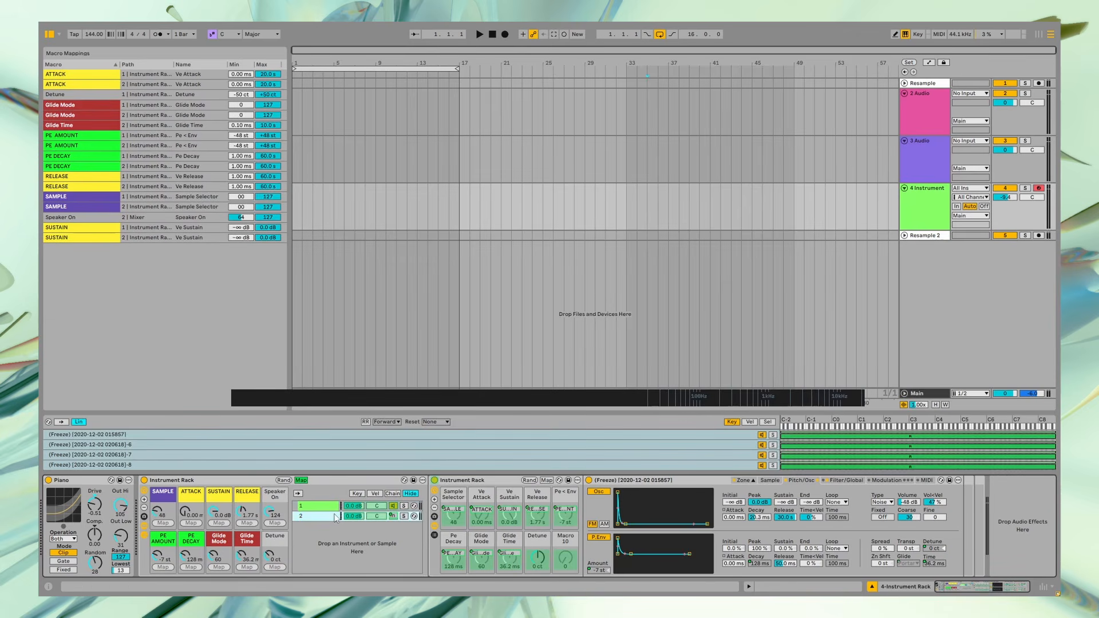
left_click(276, 566)
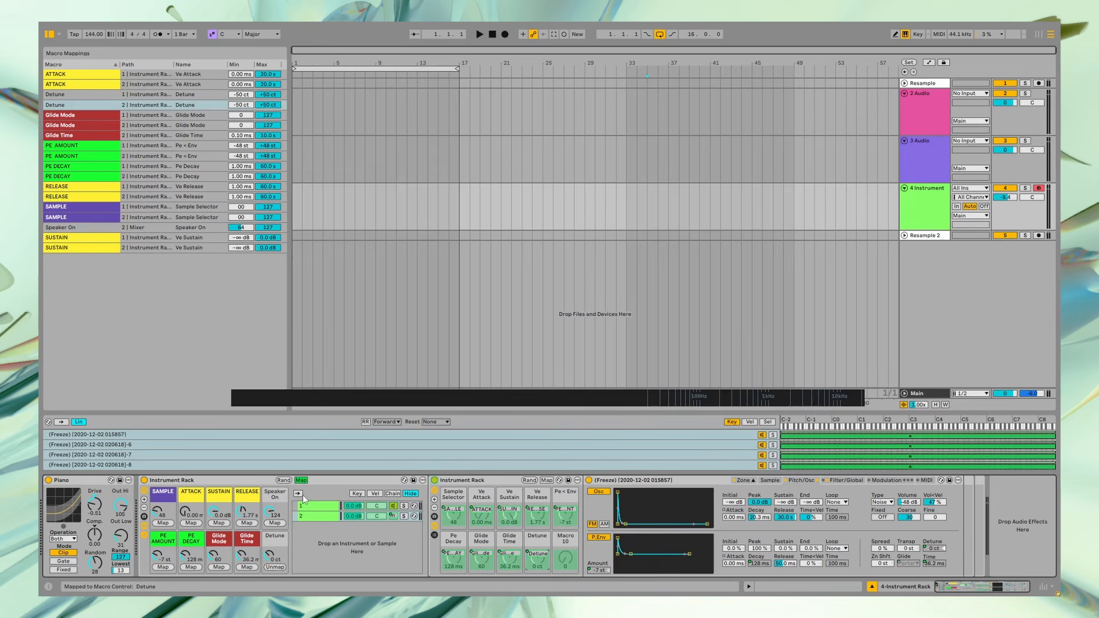
left_click(301, 481)
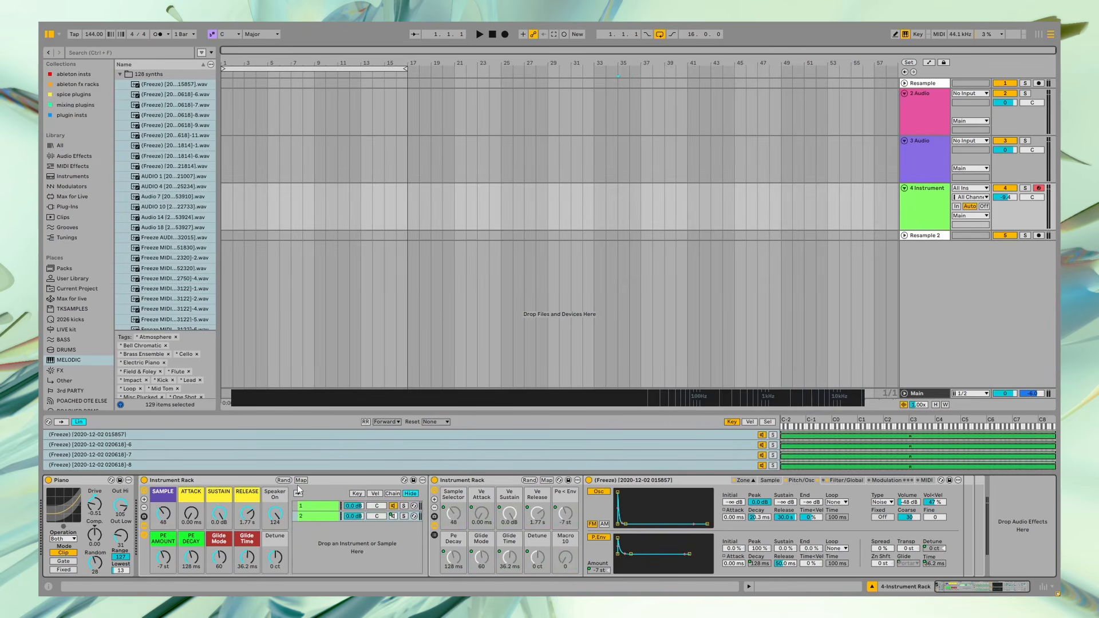
Step: Set the Detune mapping ranges to 0 to +20 ct for chain 1 and 0 to -20 ct for chain 2
left_click(302, 481)
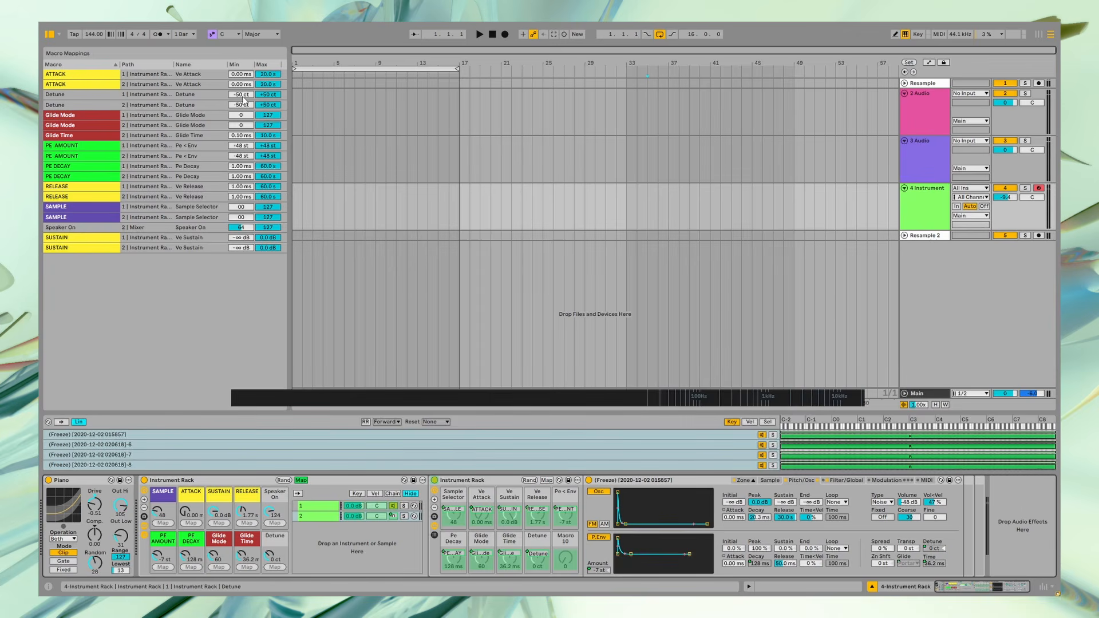
left_click(243, 96)
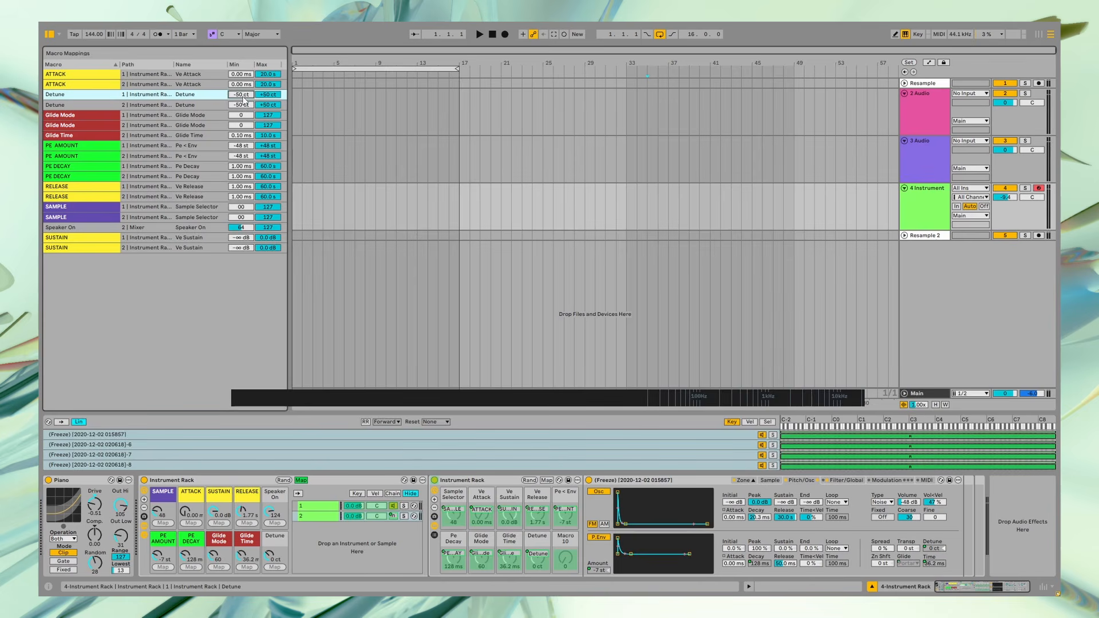
type("0")
left_click(243, 107)
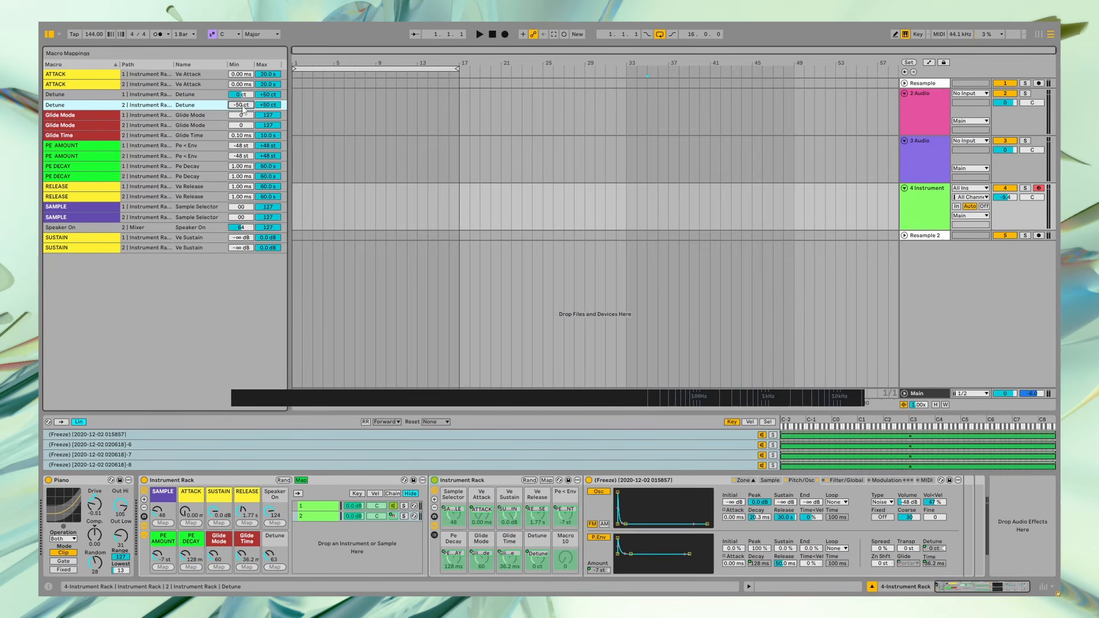
type("0")
left_click(278, 97)
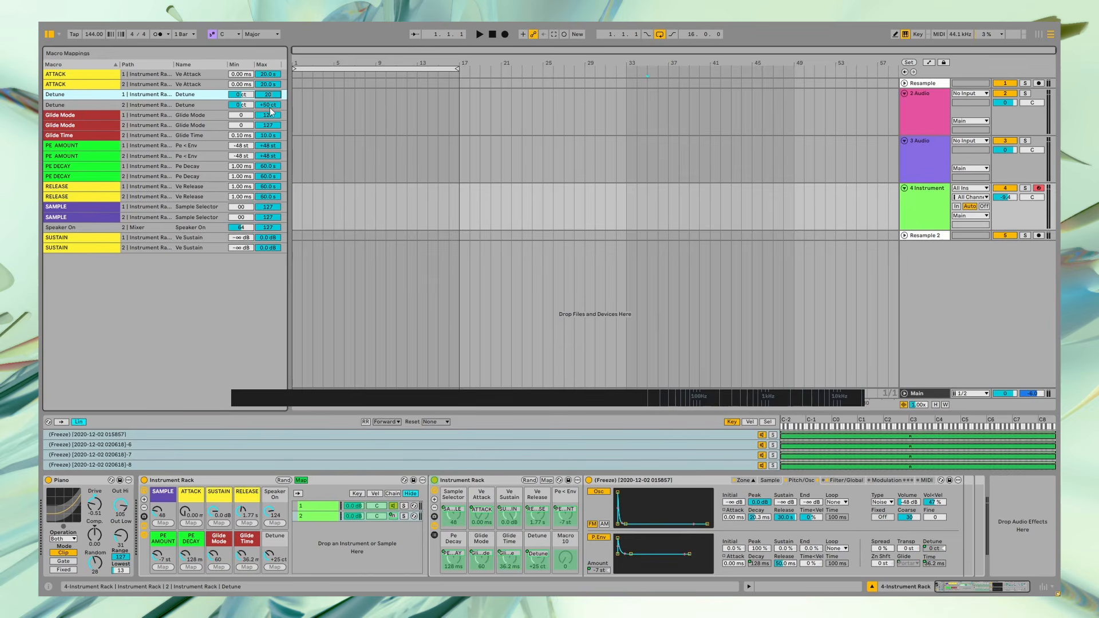
left_click(271, 108)
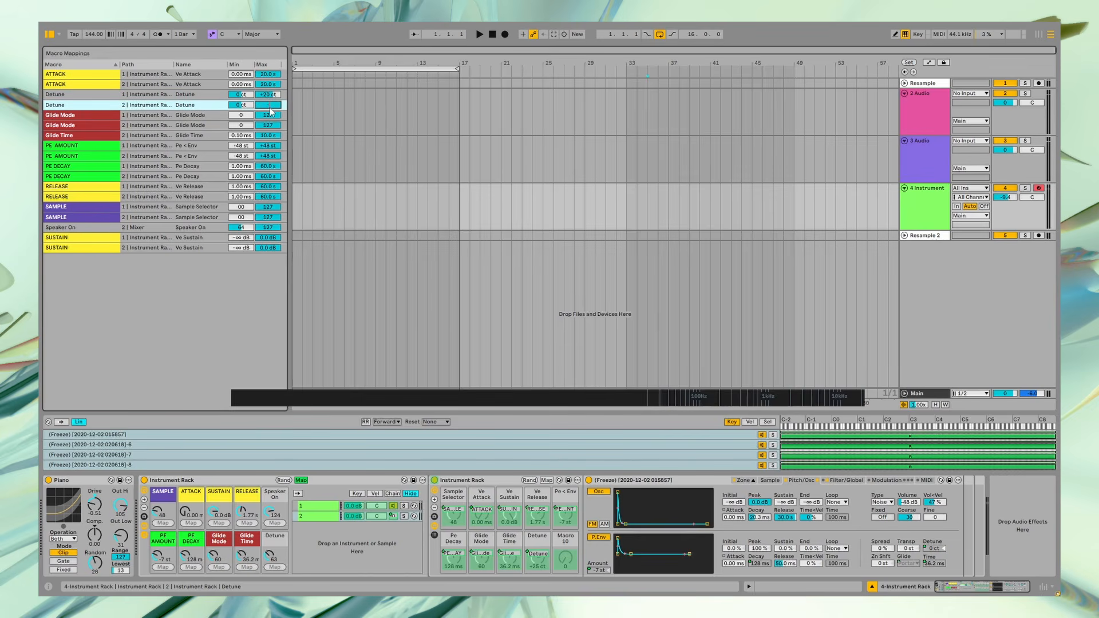
type("-20")
key("Return")
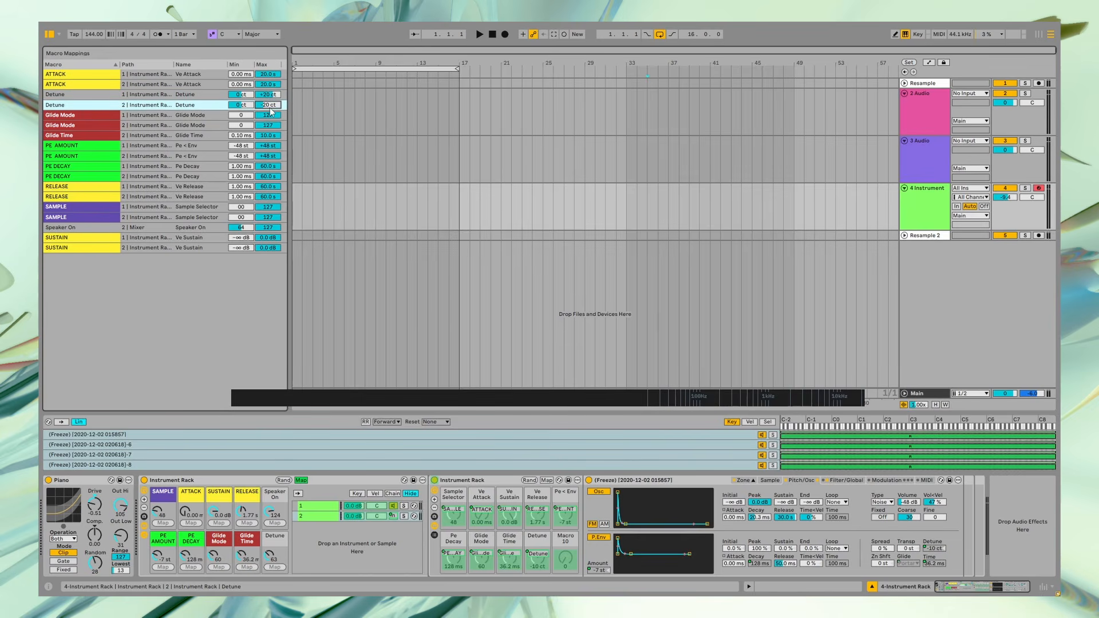
left_click(314, 557)
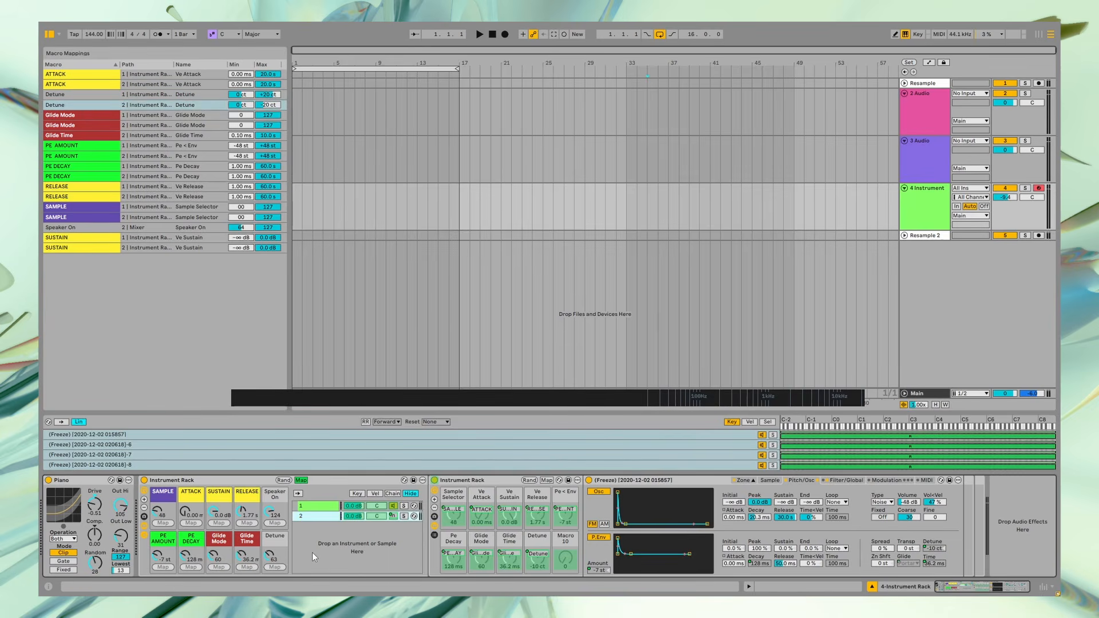
Step: Remove chain 2's Speaker On mapping from its own macro and map it to the Detune macro instead
right_click(268, 524)
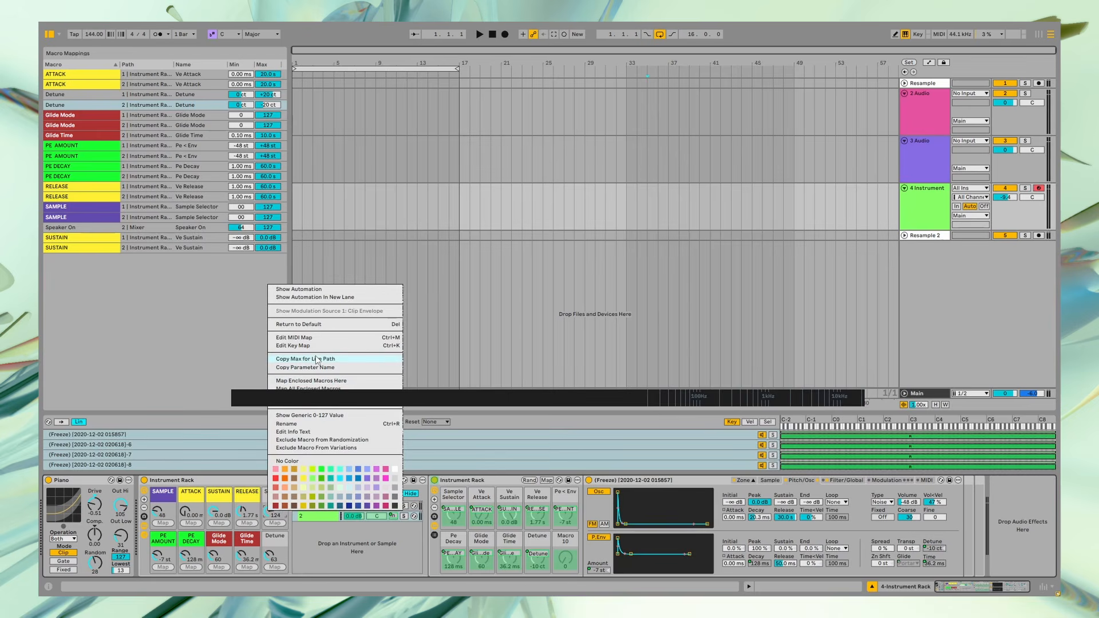
left_click(314, 381)
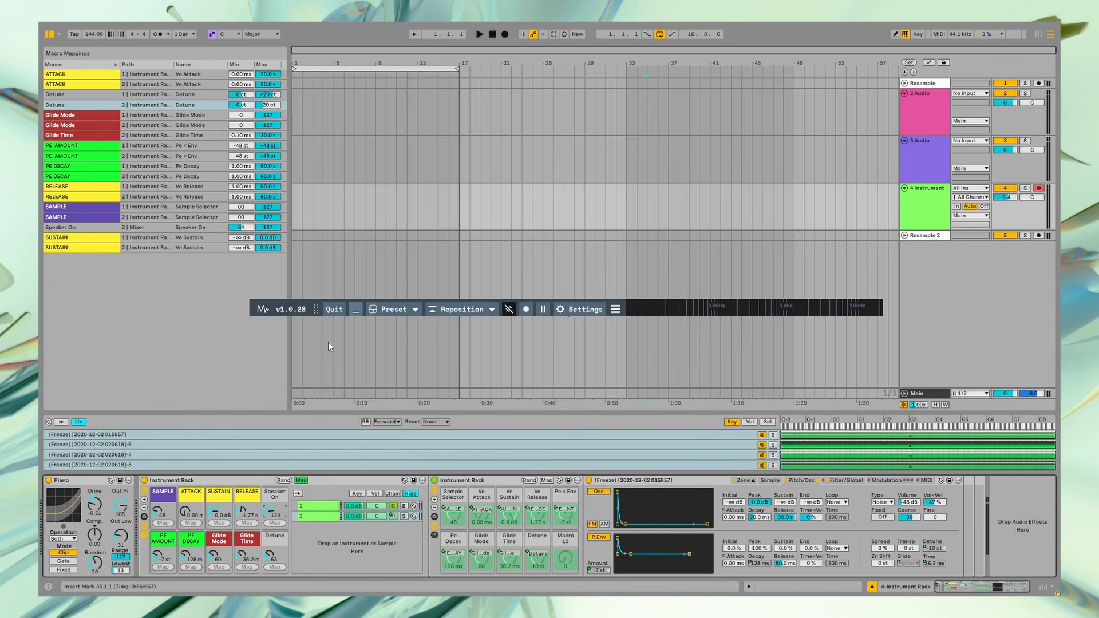
right_click(276, 505)
right_click(272, 517)
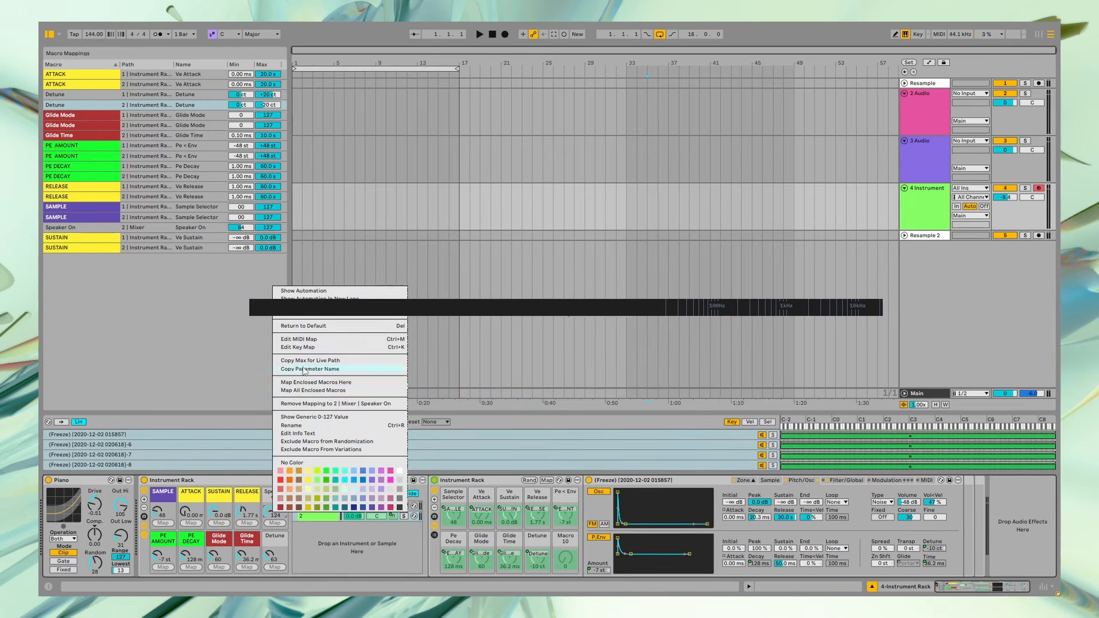
left_click(310, 404)
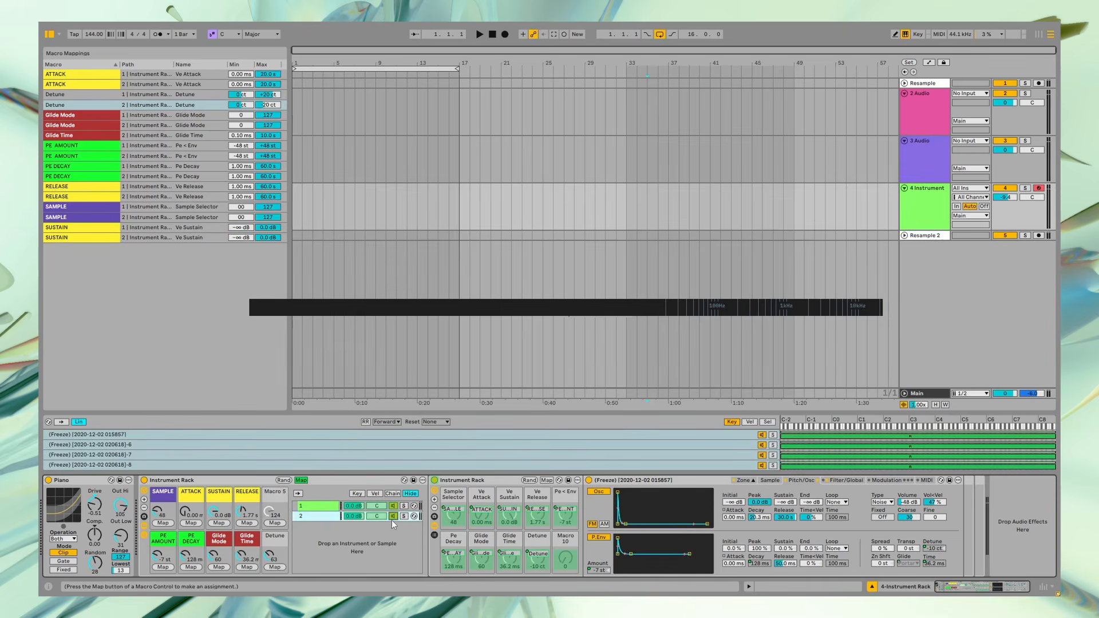
key("ctrl+m")
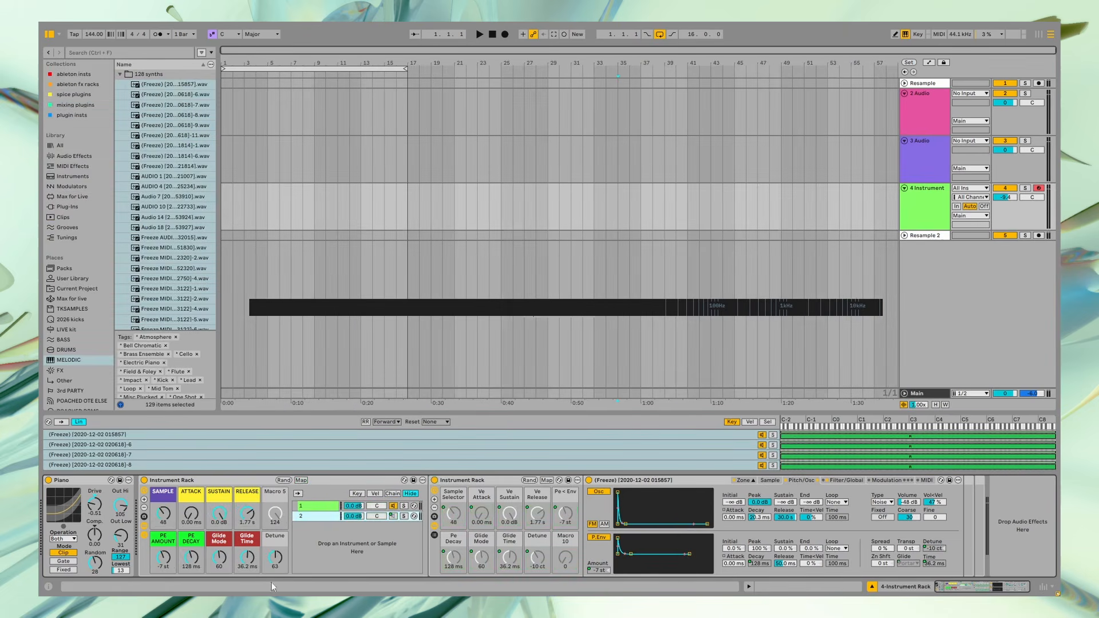
Step: Audition Detune at 127, then widen its mapping maximums to +30 ct for chain 1 and -30 ct for chain 2
left_click_drag(278, 563, 279, 526)
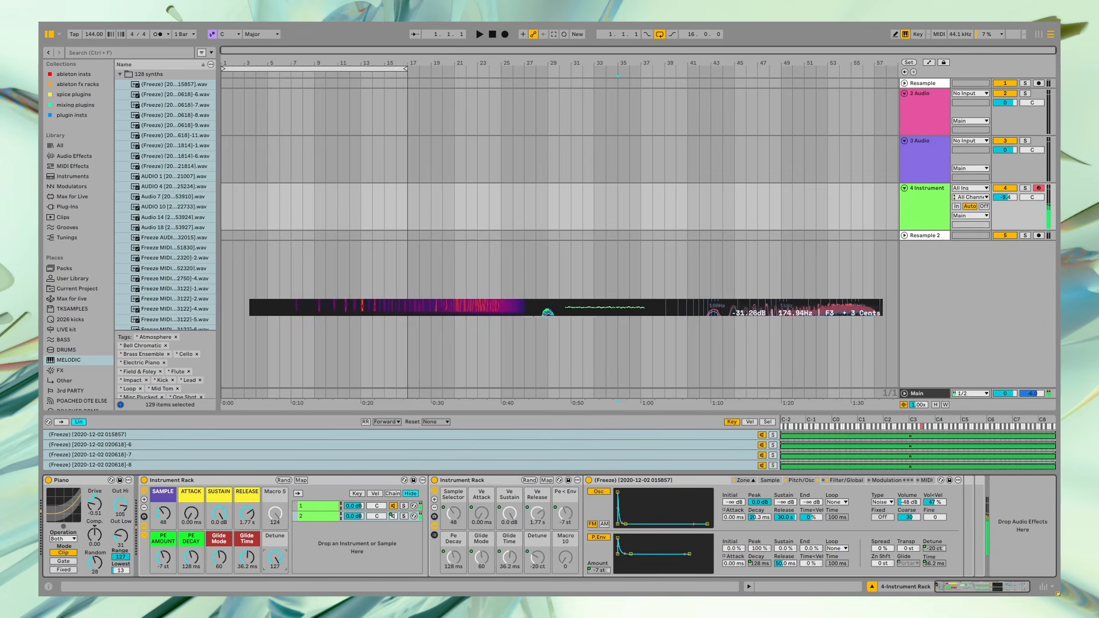
left_click(301, 480)
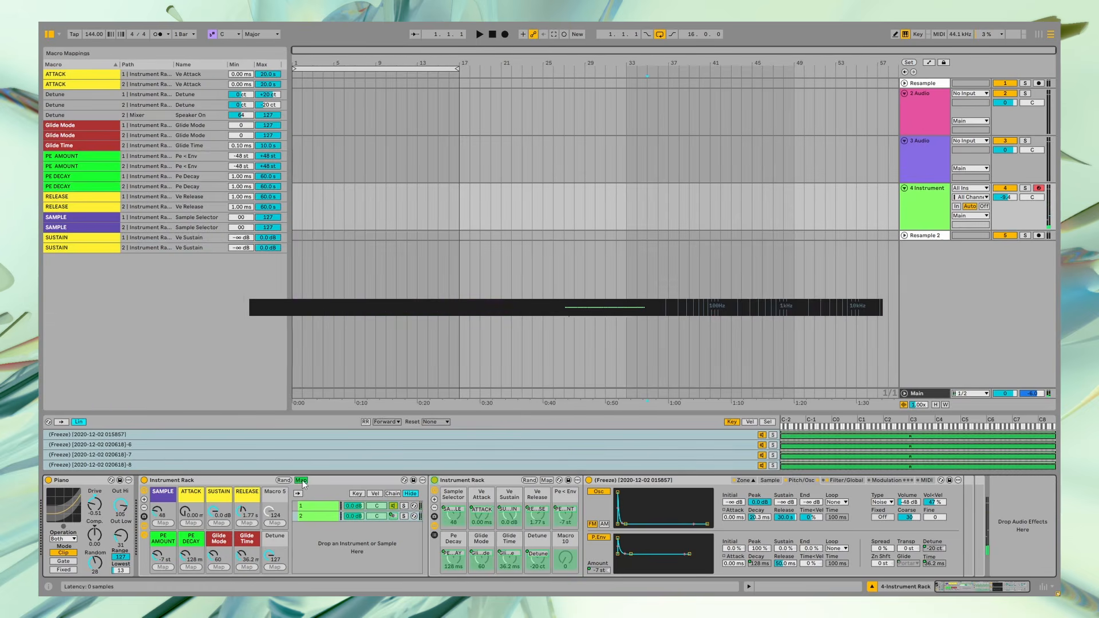
left_click(266, 94)
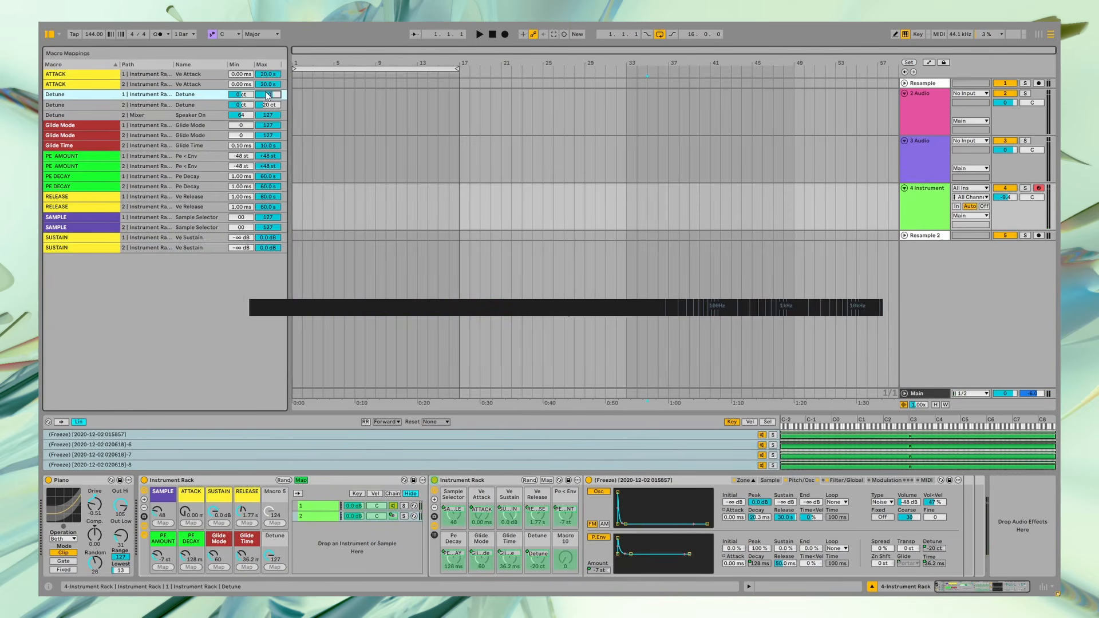
left_click(276, 105)
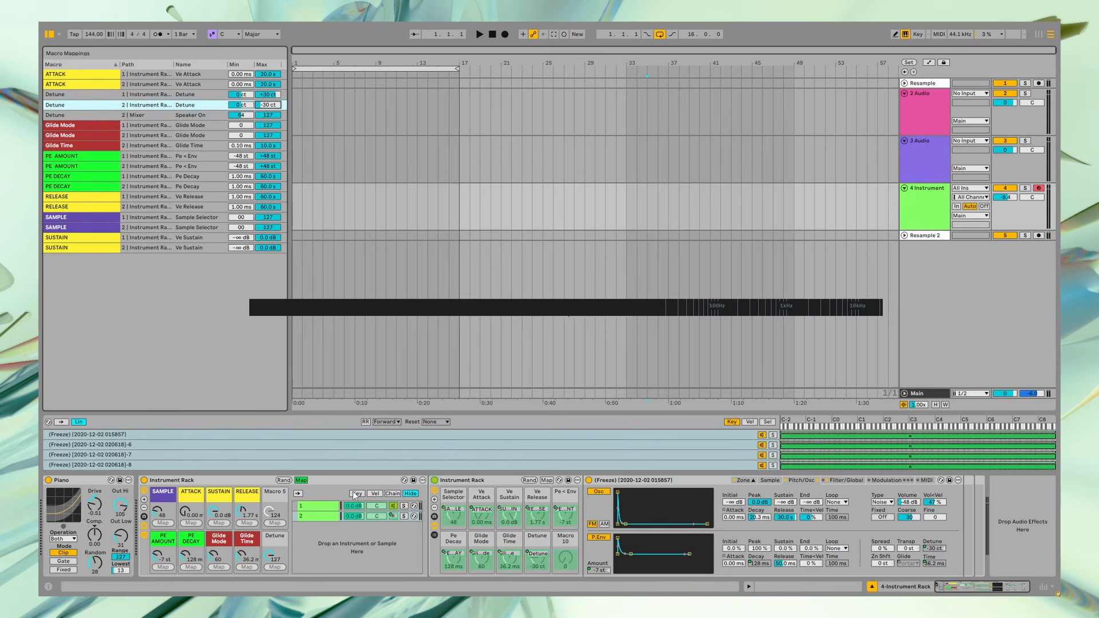
left_click(301, 481)
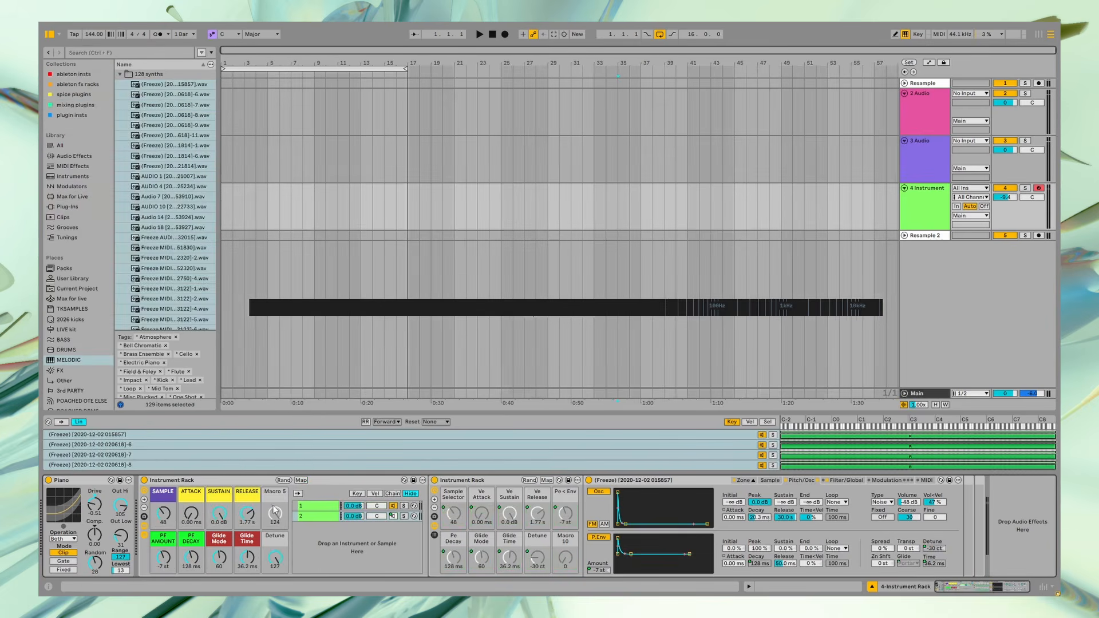
Step: Play notes while sweeping the Detune macro up and down, then bring it back to 0
mouse_move(278, 561)
left_mouse_down()
mouse_move(278, 551)
mouse_move(277, 581)
left_mouse_up()
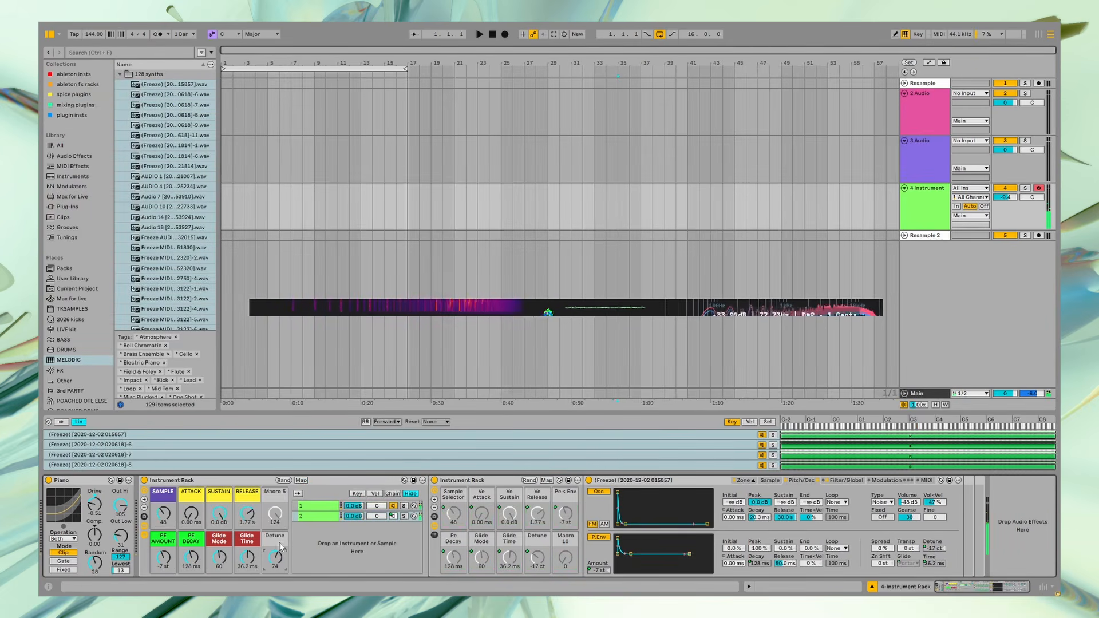
key("z")
key("e")
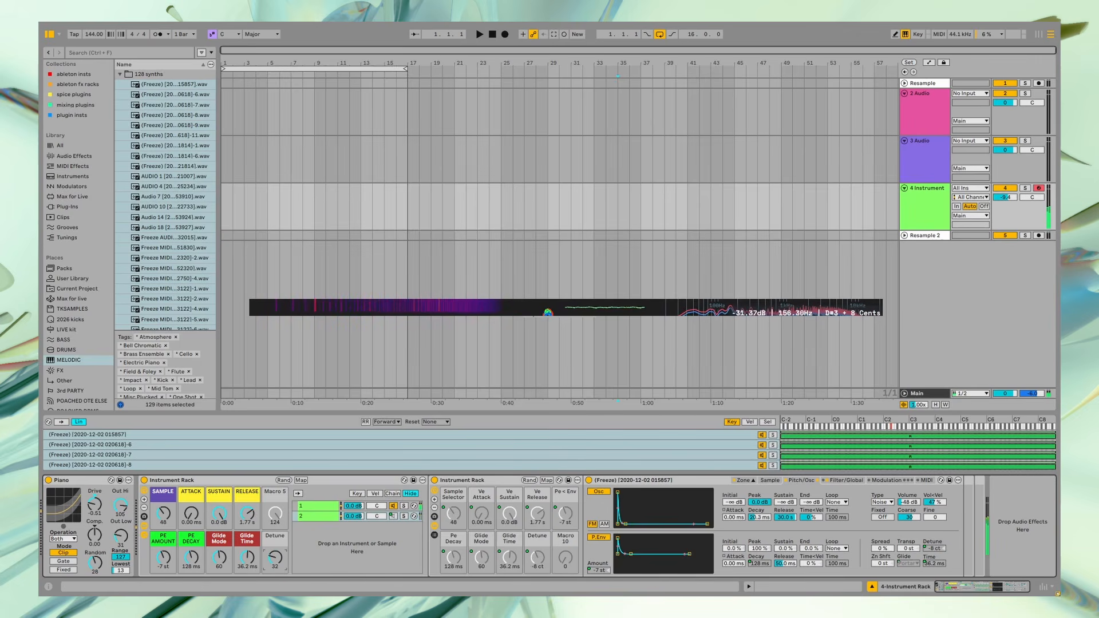
left_click(303, 481)
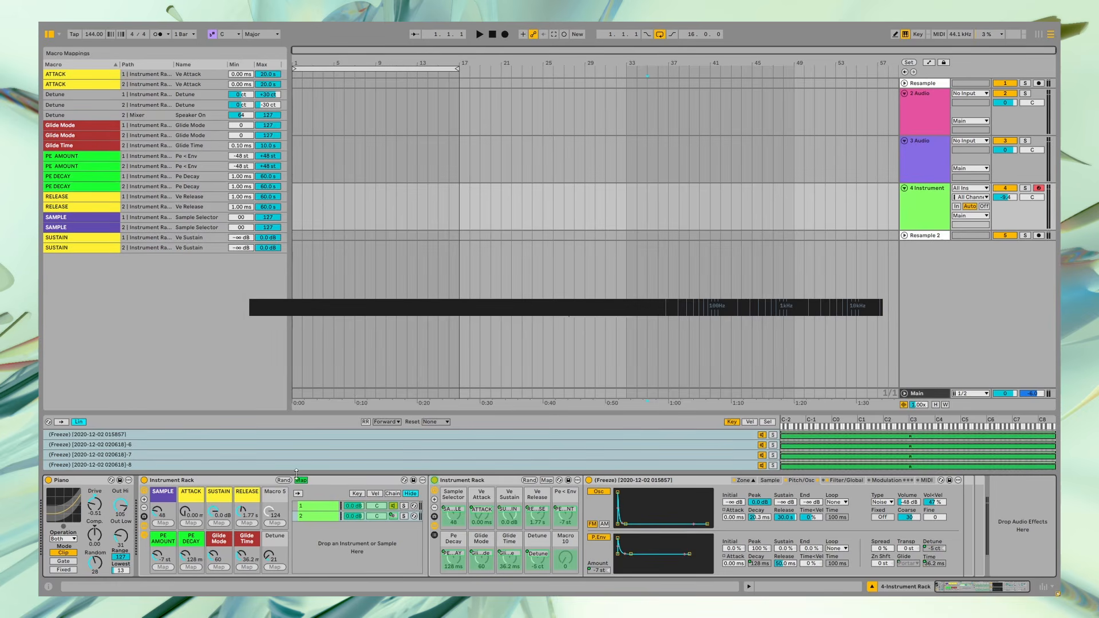
left_click(300, 481)
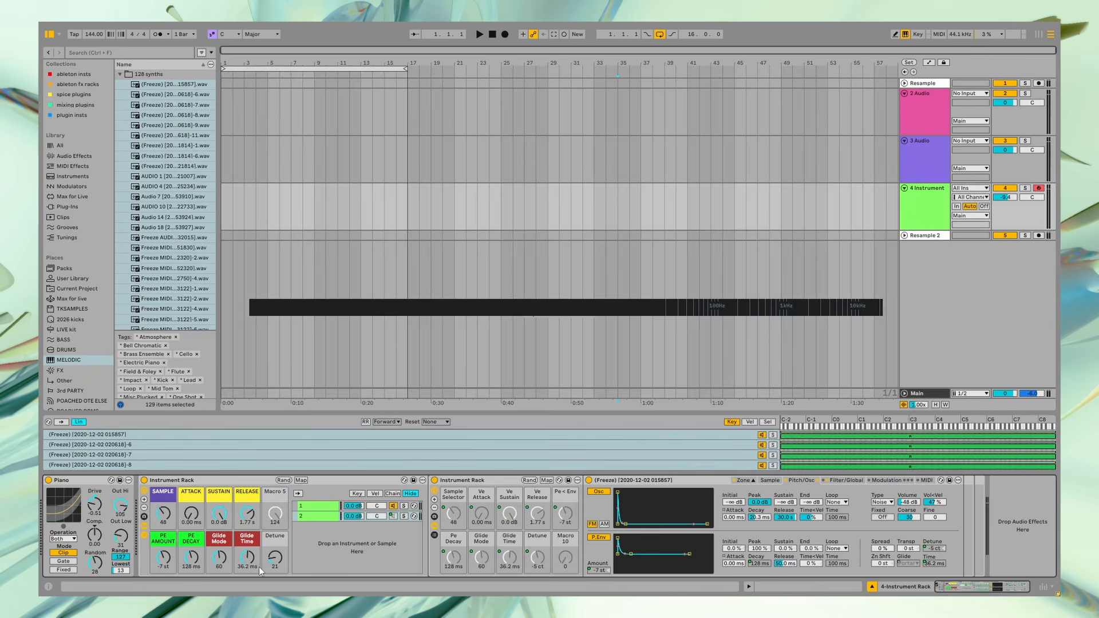
left_click_drag(275, 557, 275, 508)
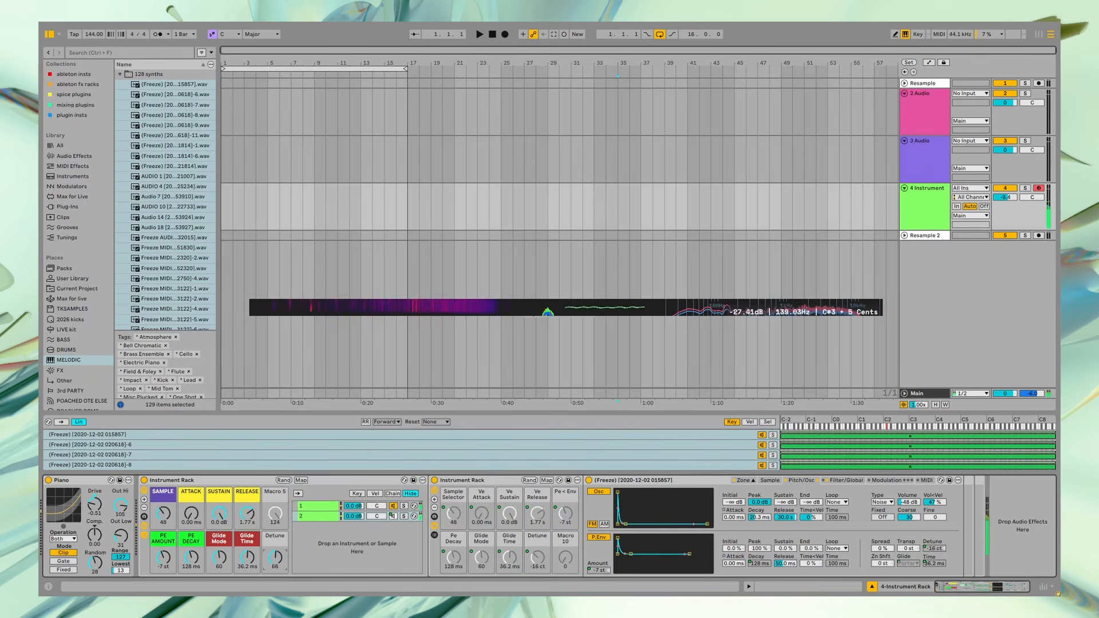
left_click_drag(275, 557, 283, 606)
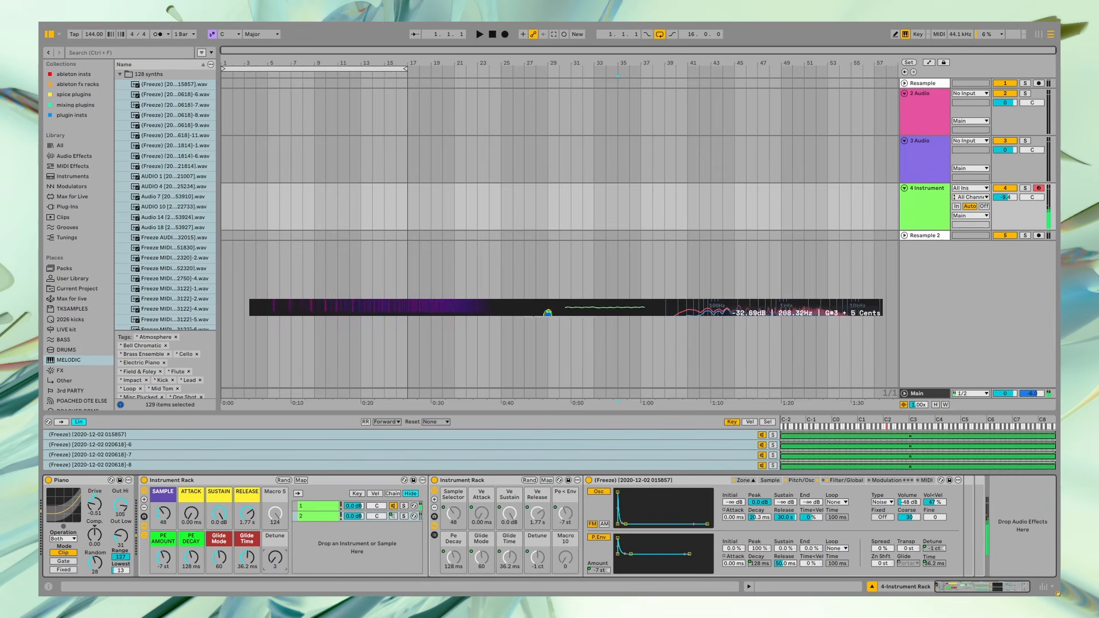
Step: Expand the 128 TONAL folder under MELODIC and delete all samples from chain 2's Sampler
left_click(72, 360)
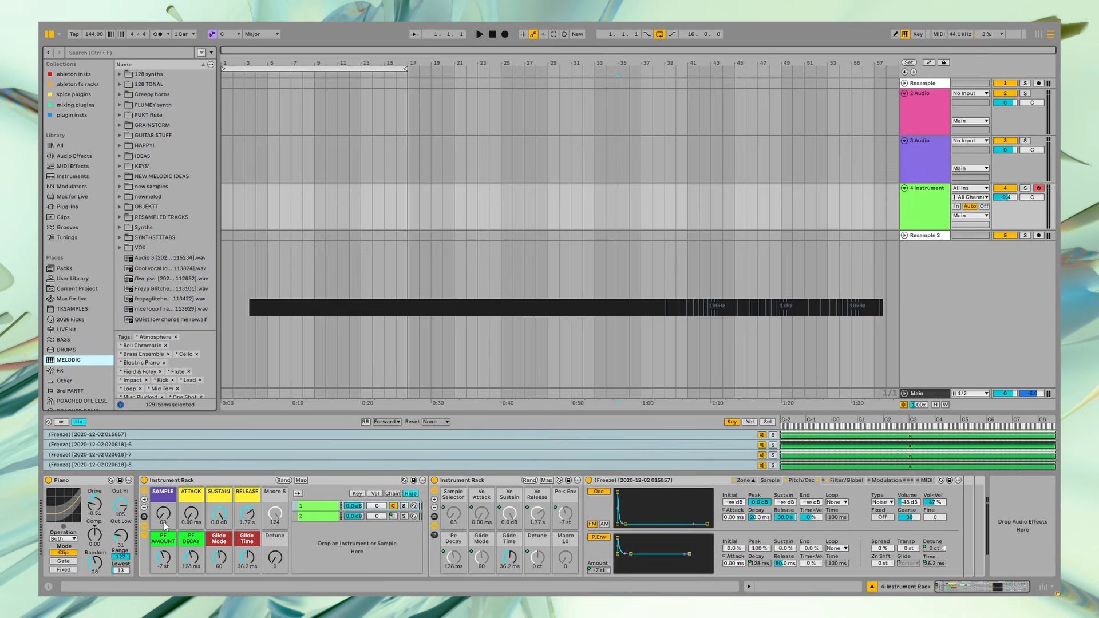
left_click(120, 84)
left_click(178, 455)
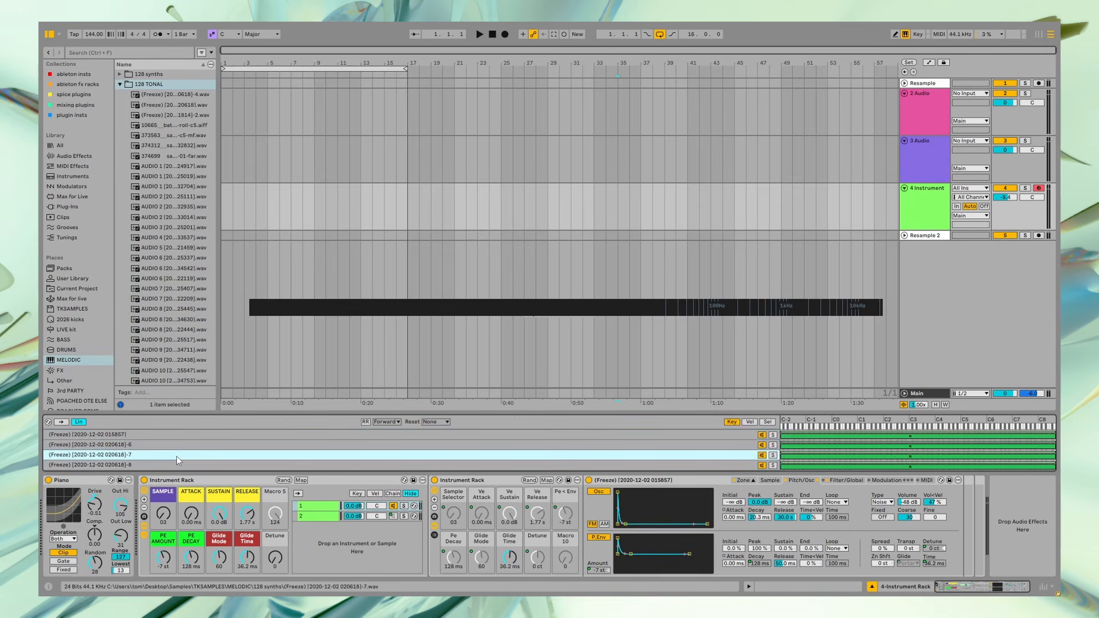
key("ctrl+a")
key("Delete")
Step: Load all 128 TONAL samples into chain 2's Sampler and distribute their sample selector ranges equally
left_click(175, 207)
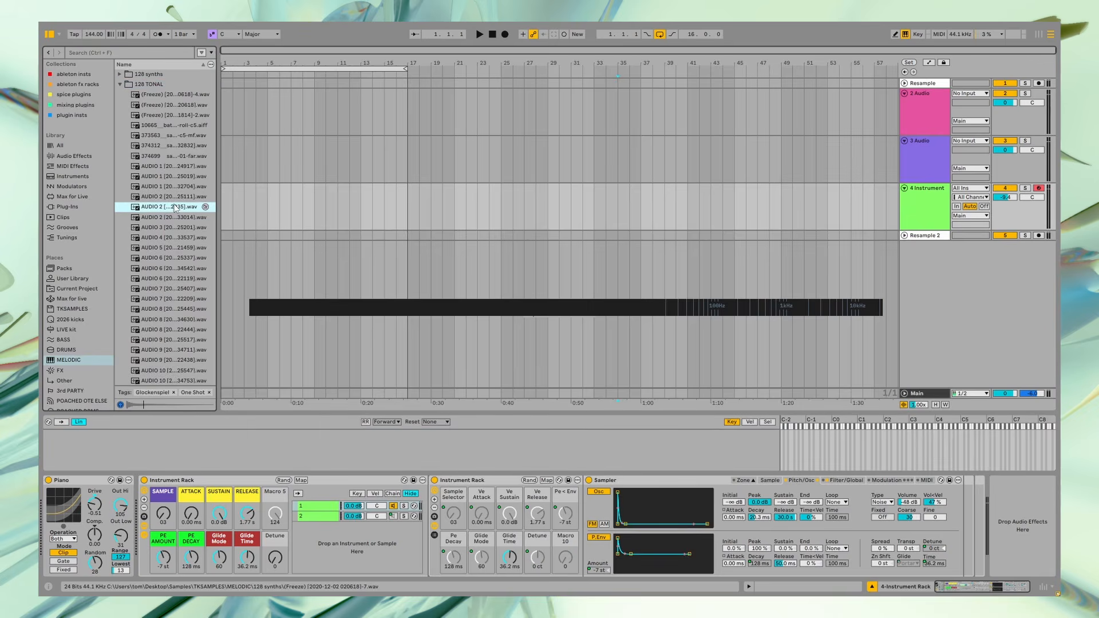
key("ctrl+a")
left_click_drag(160, 213, 366, 450)
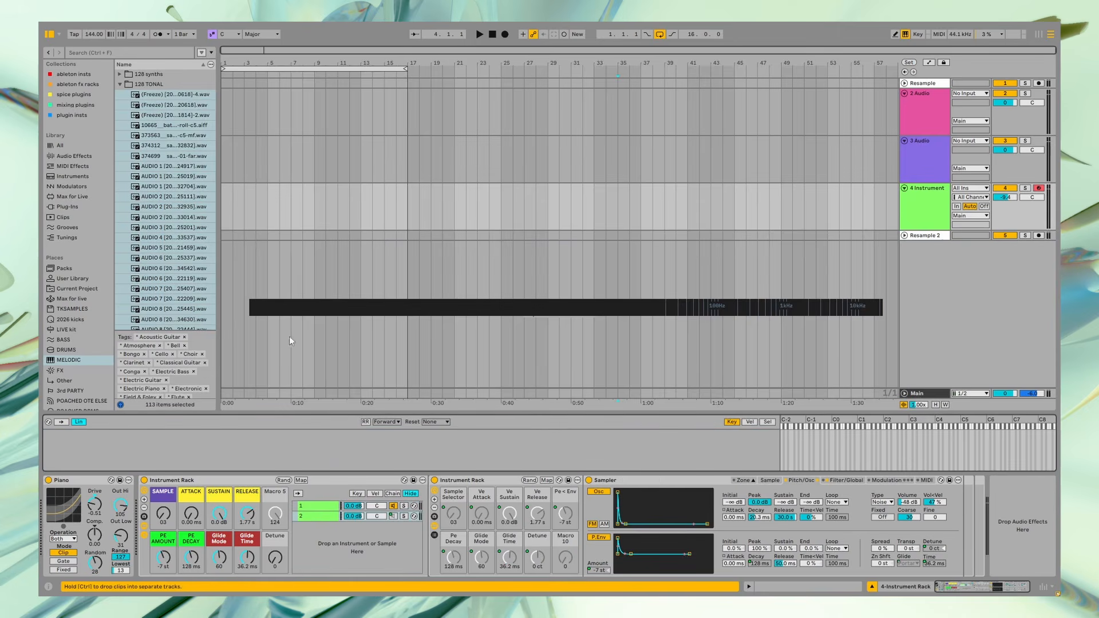
left_click(750, 422)
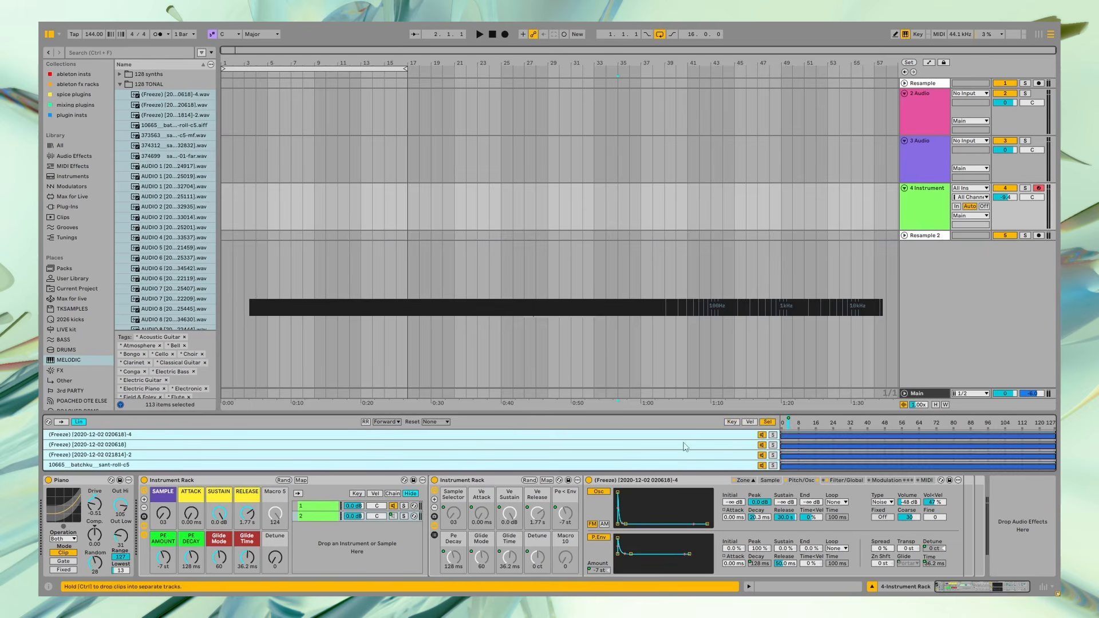
right_click(681, 441)
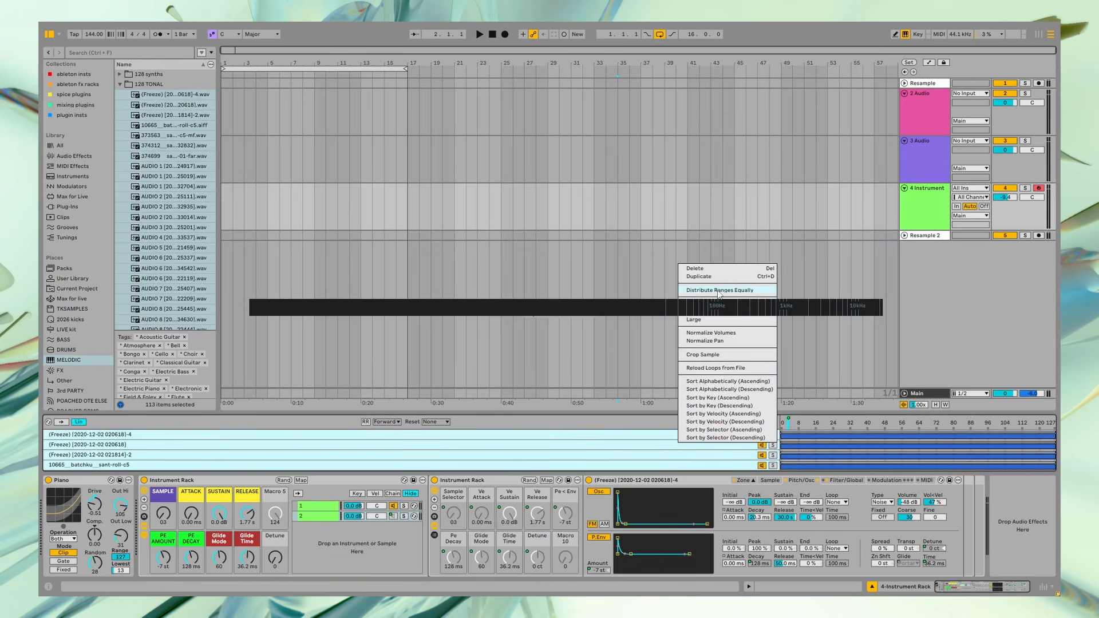
left_click(717, 290)
Step: Distribute the sample selector ranges equally across chain 1's Sampler samples, moving the floating spectrum analyzer out of the way
left_click(326, 506)
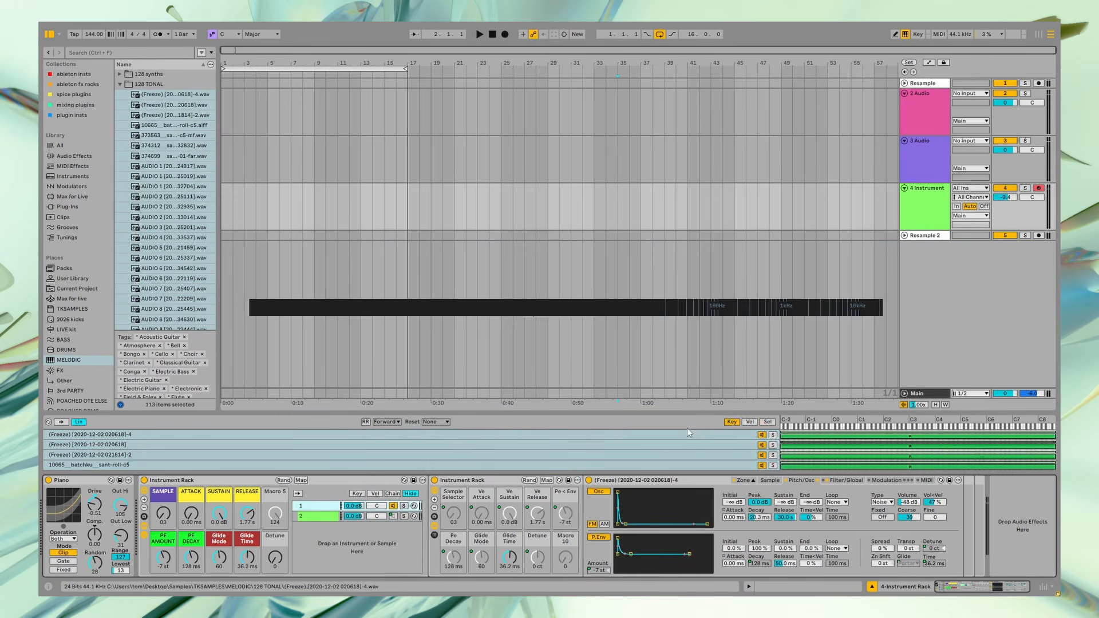
left_click(767, 422)
right_click(685, 456)
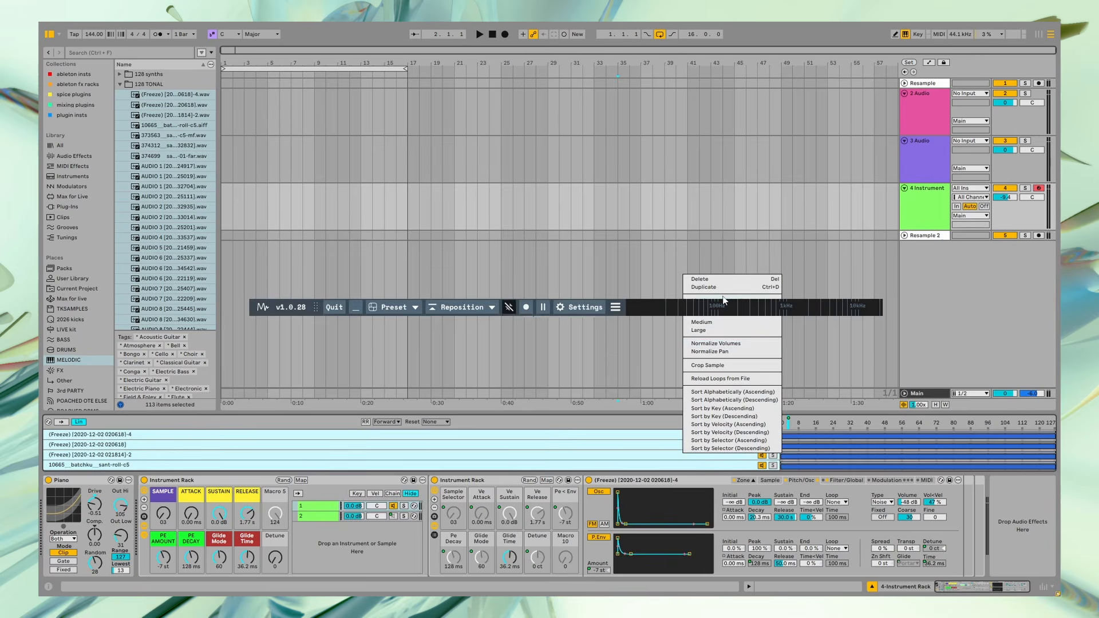
left_click(725, 312)
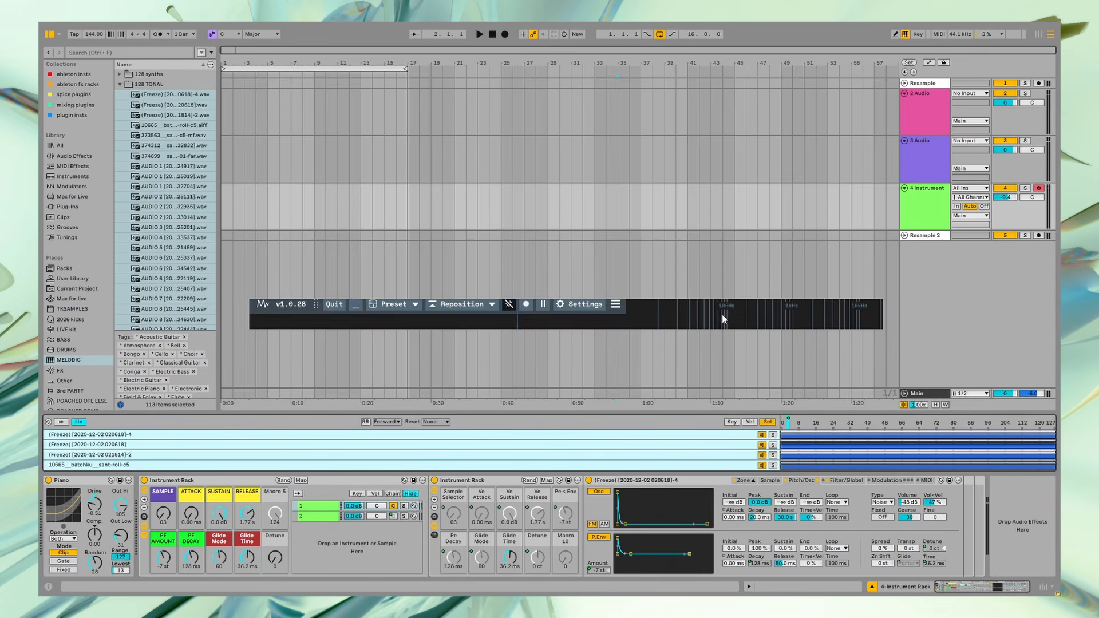
key("super")
left_click(813, 323)
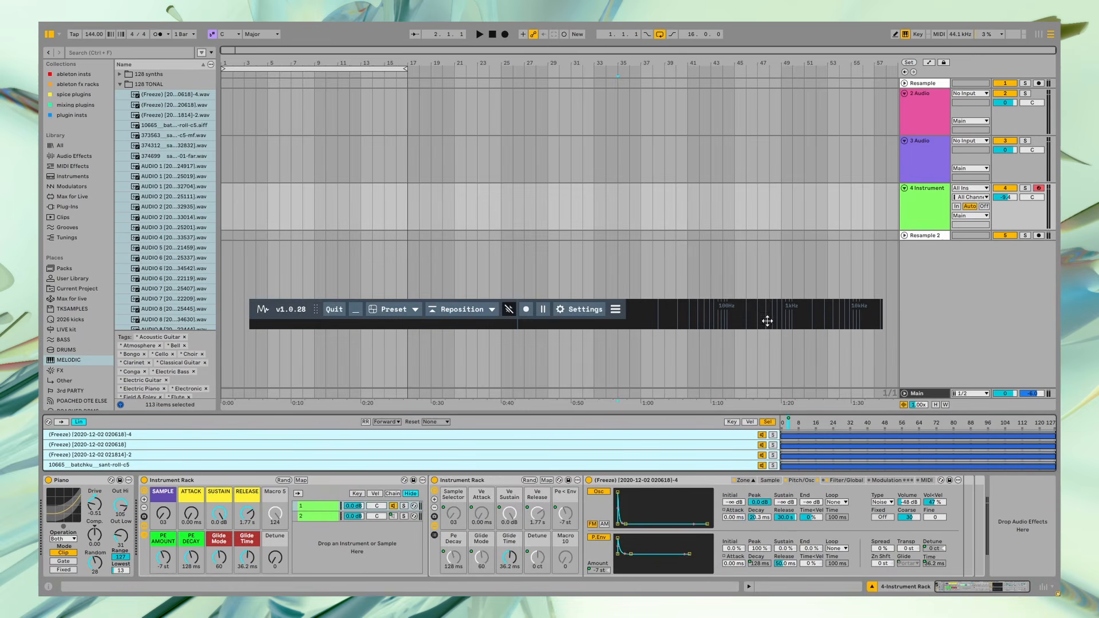
left_click_drag(768, 319, 759, 195)
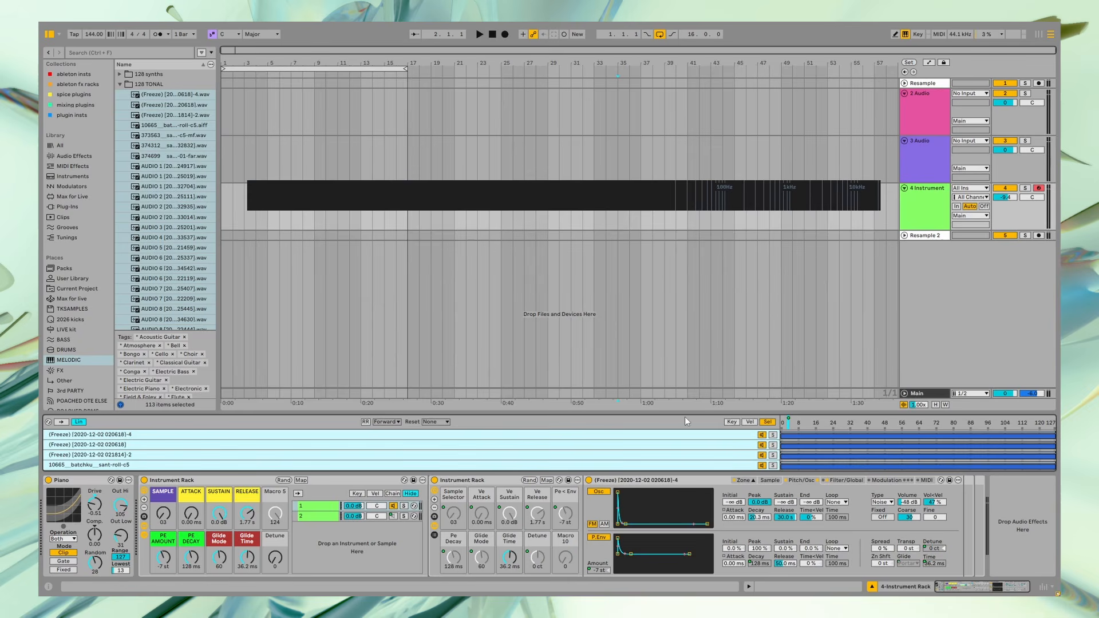
right_click(692, 451)
left_click(744, 298)
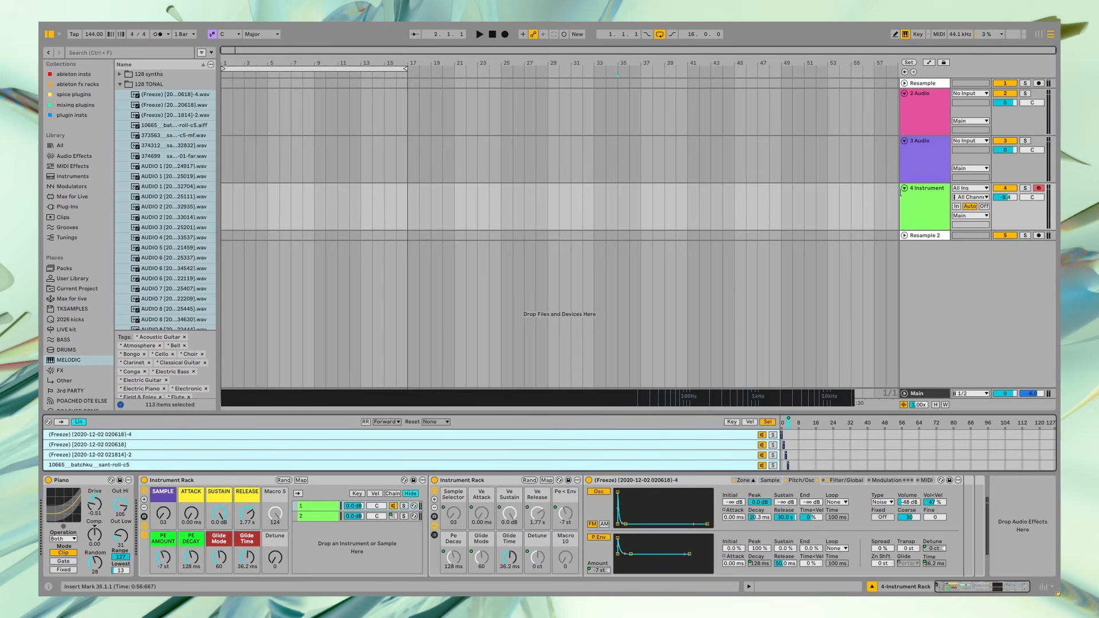
Step: Select the 4 Instrument track and play notes with the Sample macro at 59, raising Detune to 127
left_click(927, 223)
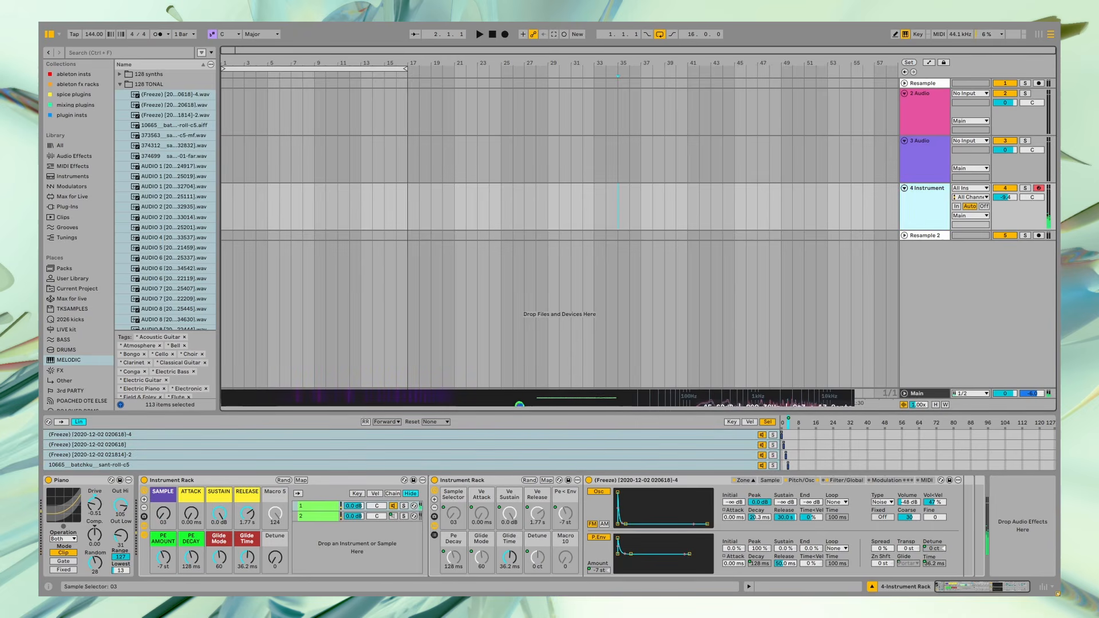
left_click_drag(158, 513, 160, 490)
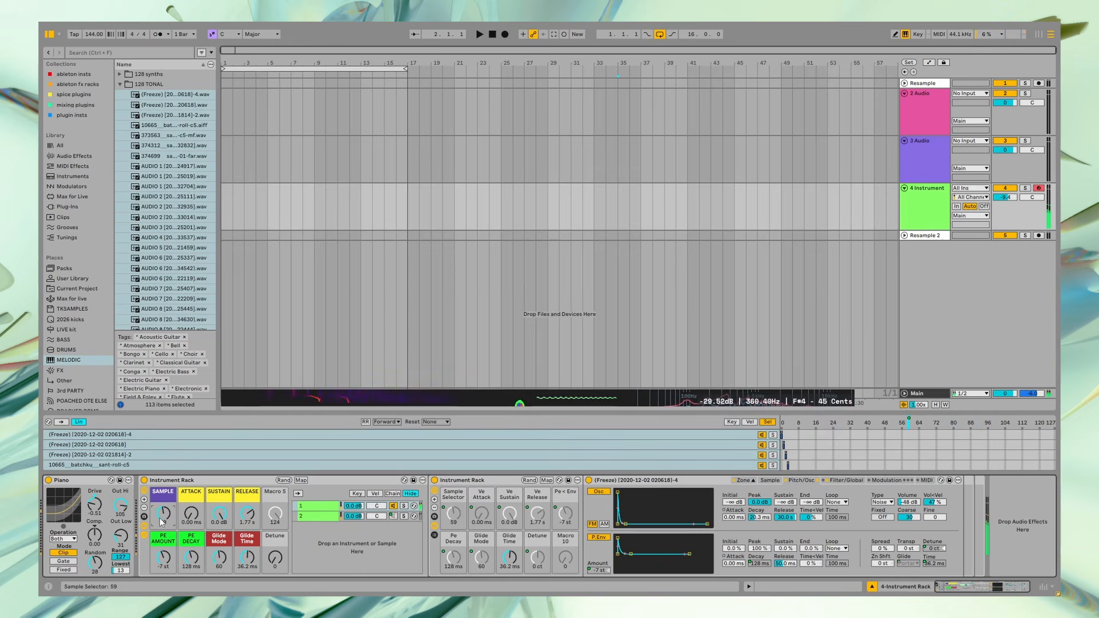
mouse_move(275, 558)
left_mouse_down()
mouse_move(274, 492)
mouse_move(275, 557)
left_mouse_up()
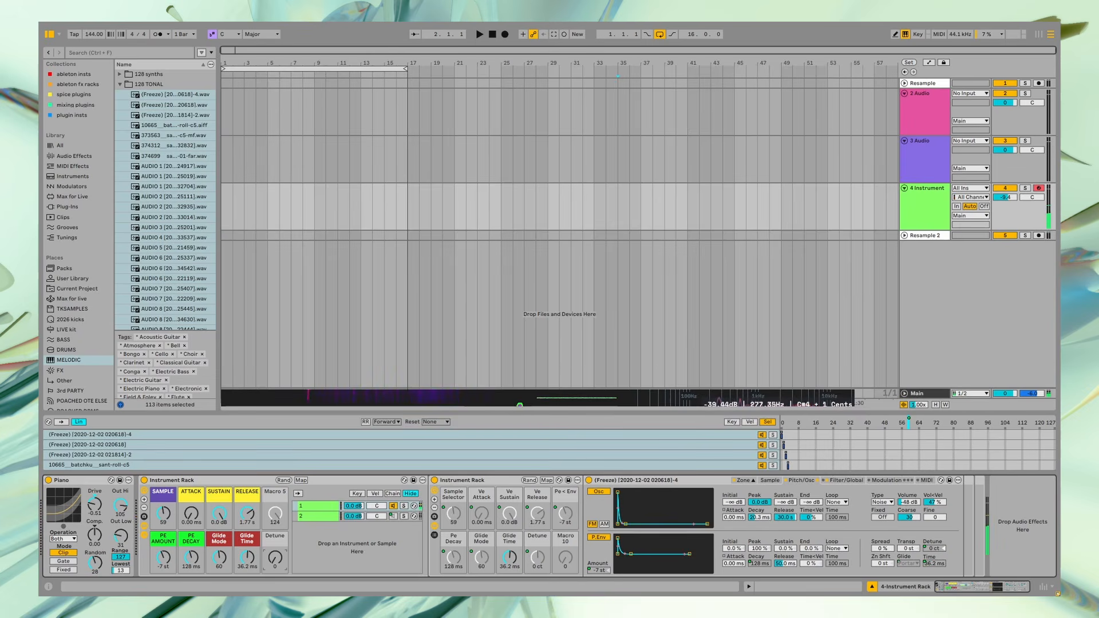
left_click_drag(264, 568, 265, 503)
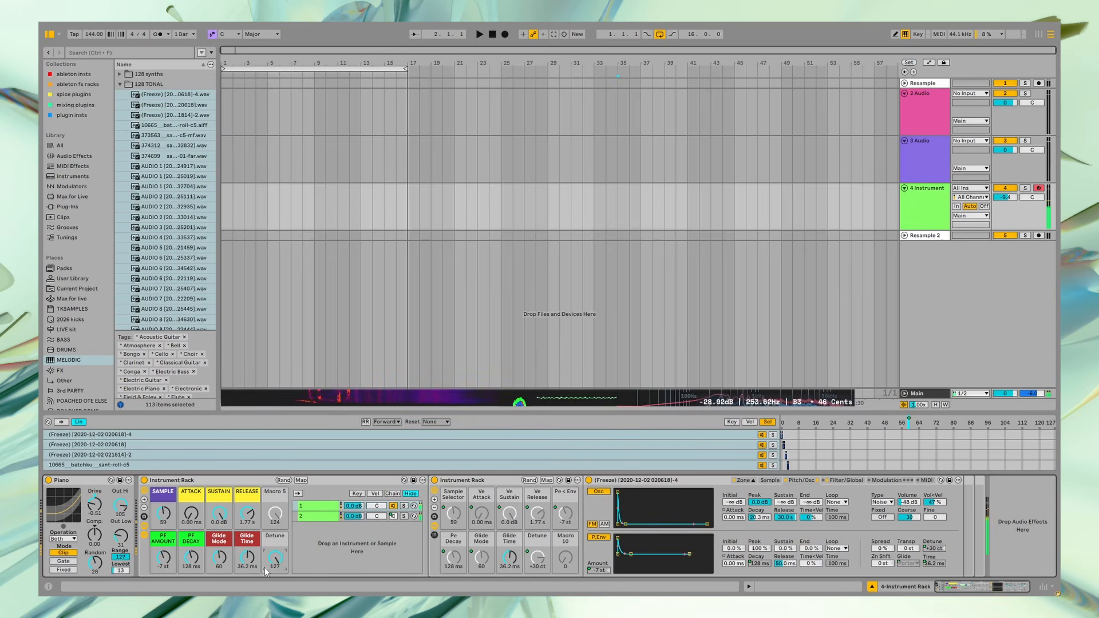
Step: Set Glide Mode to 59, Glide Time to 62.4 ms, PE Decay to 362 ms and Sample to 25, auditioning an octave higher
left_click_drag(220, 557, 252, 544)
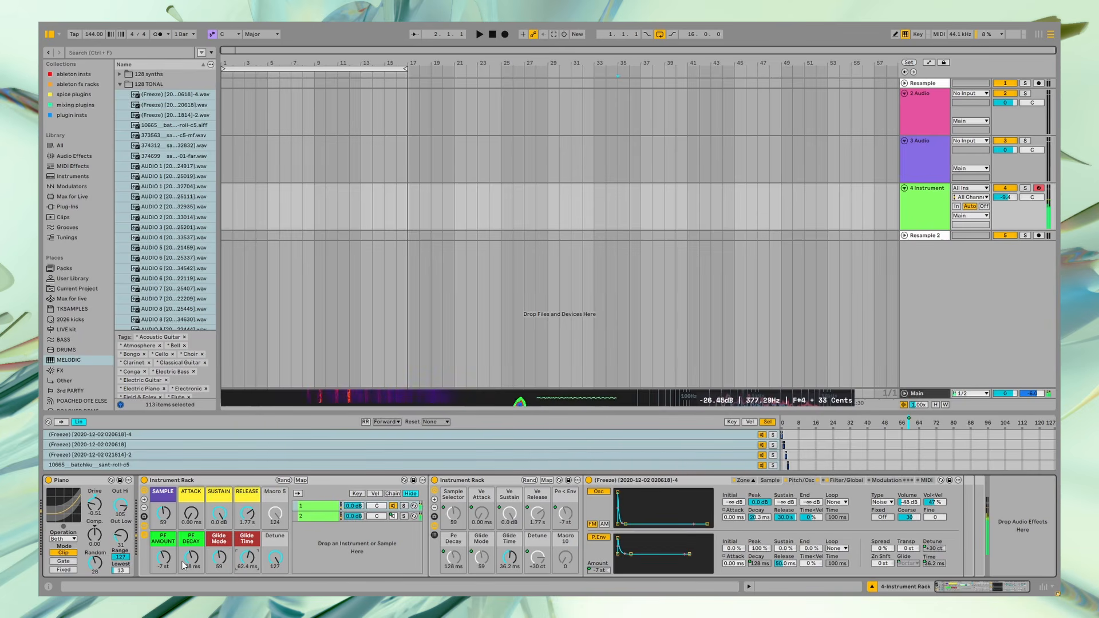
left_click_drag(190, 564, 170, 519)
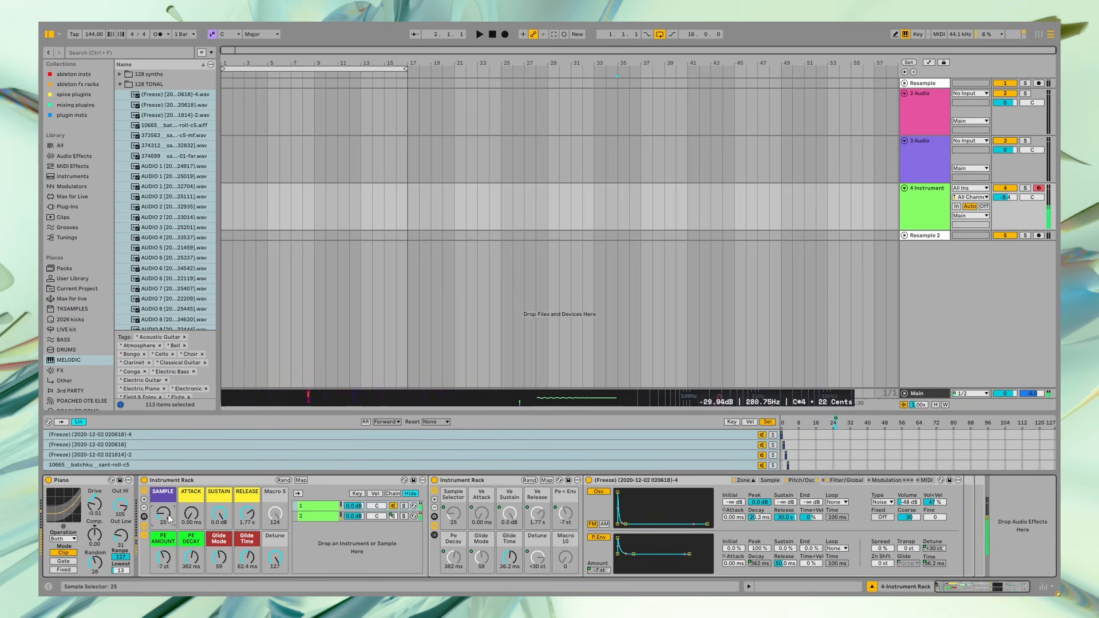
key("x")
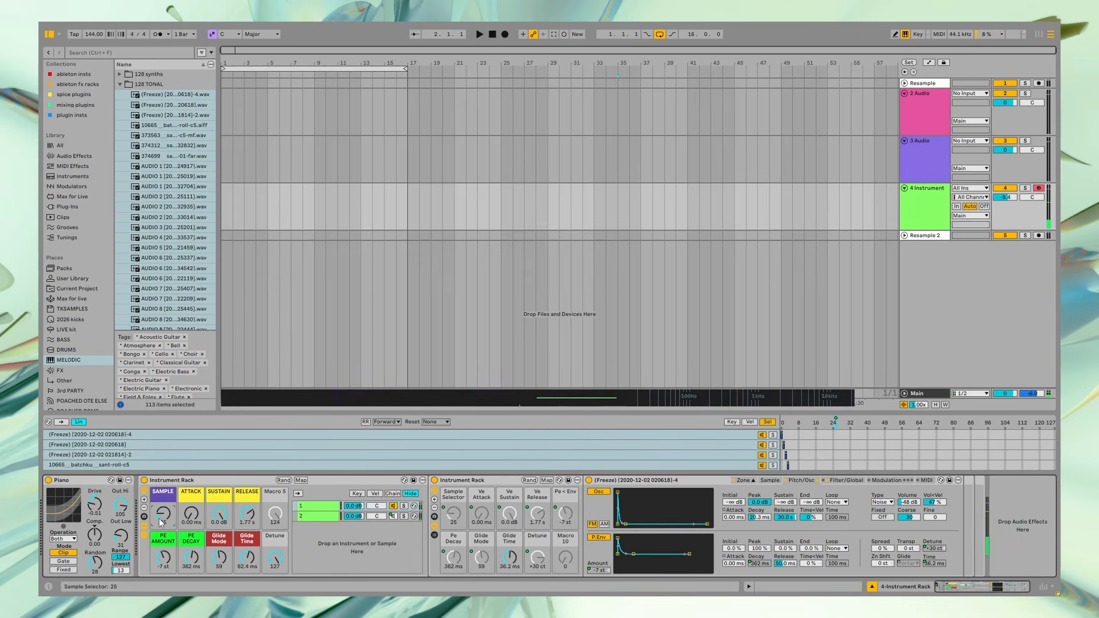
Step: Audition further samples, setting the Sample macro to 84 and Detune to 100
left_click_drag(162, 517, 161, 504)
mouse_move(277, 560)
left_mouse_down()
mouse_move(277, 575)
mouse_move(277, 562)
left_mouse_up()
left_click_drag(173, 522, 172, 499)
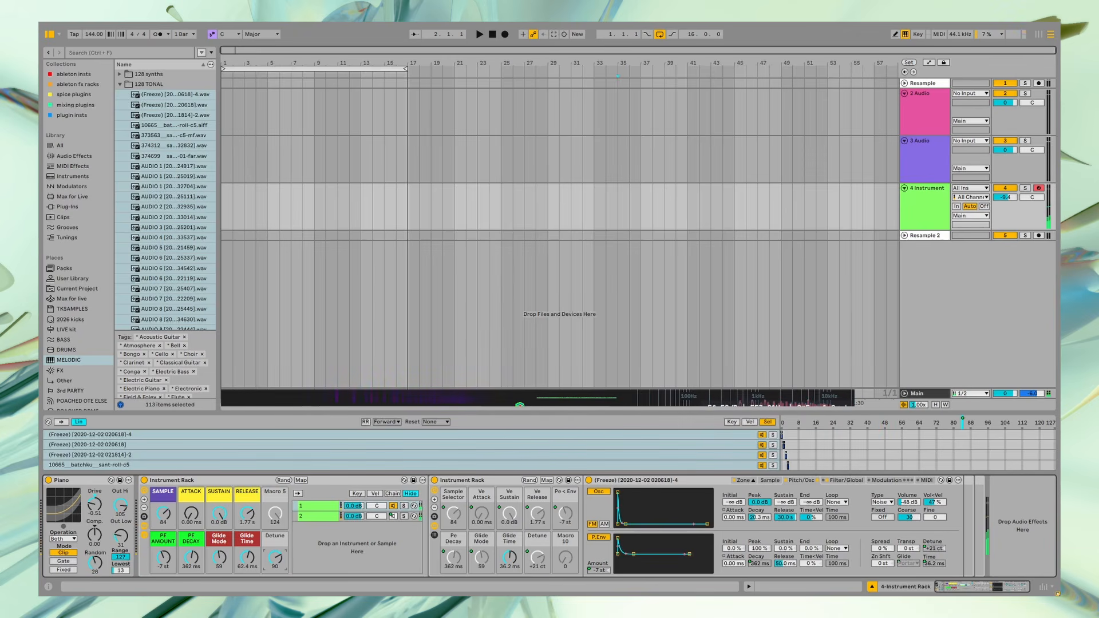
left_click_drag(277, 559, 276, 564)
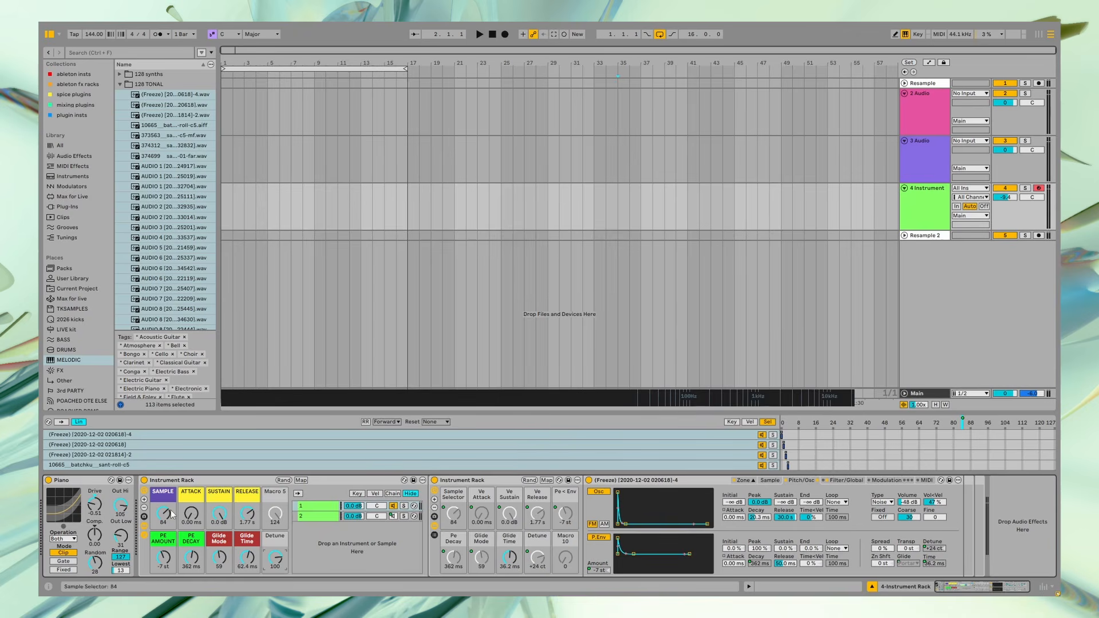
Step: Audition sample 40 with Detune at 106, lowering the computer keyboard range to C3–D4
left_click_drag(167, 517, 167, 550)
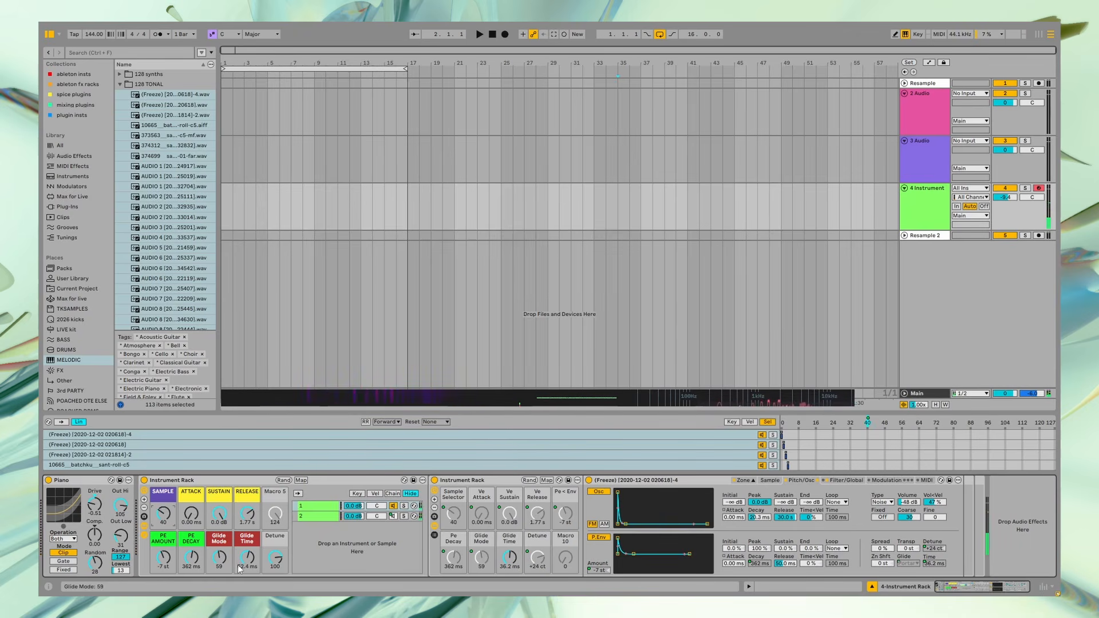
left_click_drag(274, 563, 270, 559)
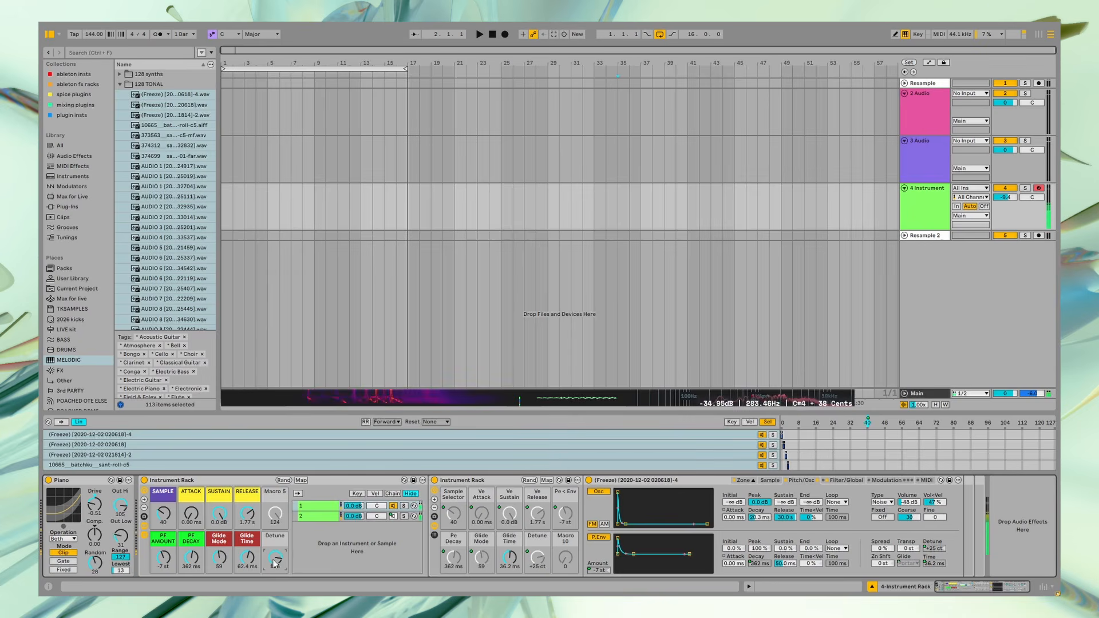
key("z")
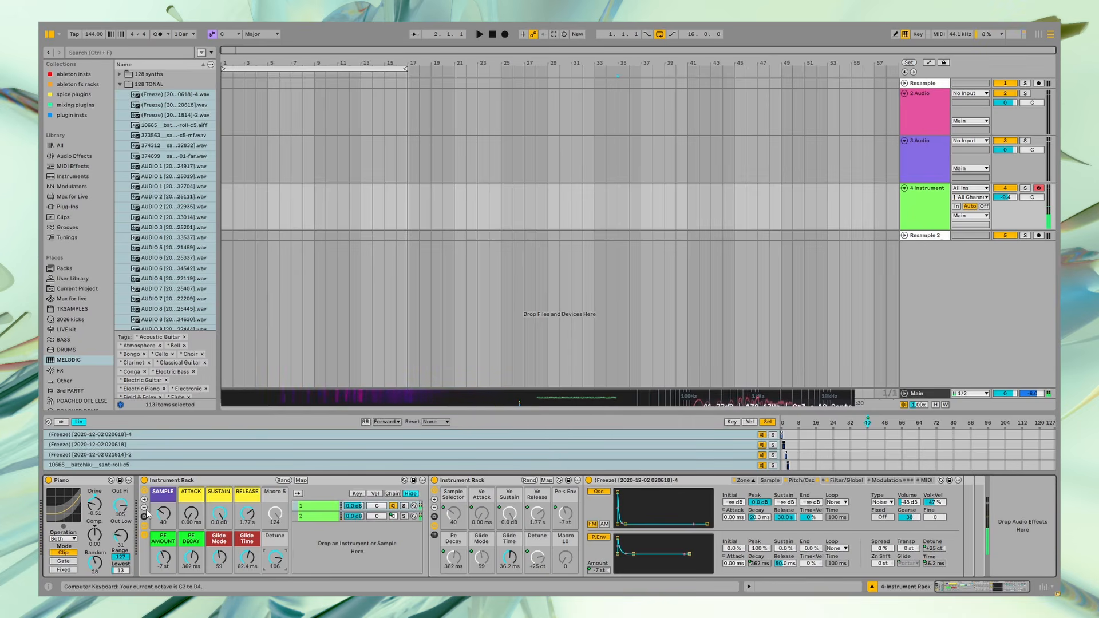
Step: Set Sample to 94, PE Decay to 49.3 ms, Glide Time to 3.13 ms and Detune to 127, auditioning in lower keyboard octaves
left_click_drag(162, 514, 162, 531)
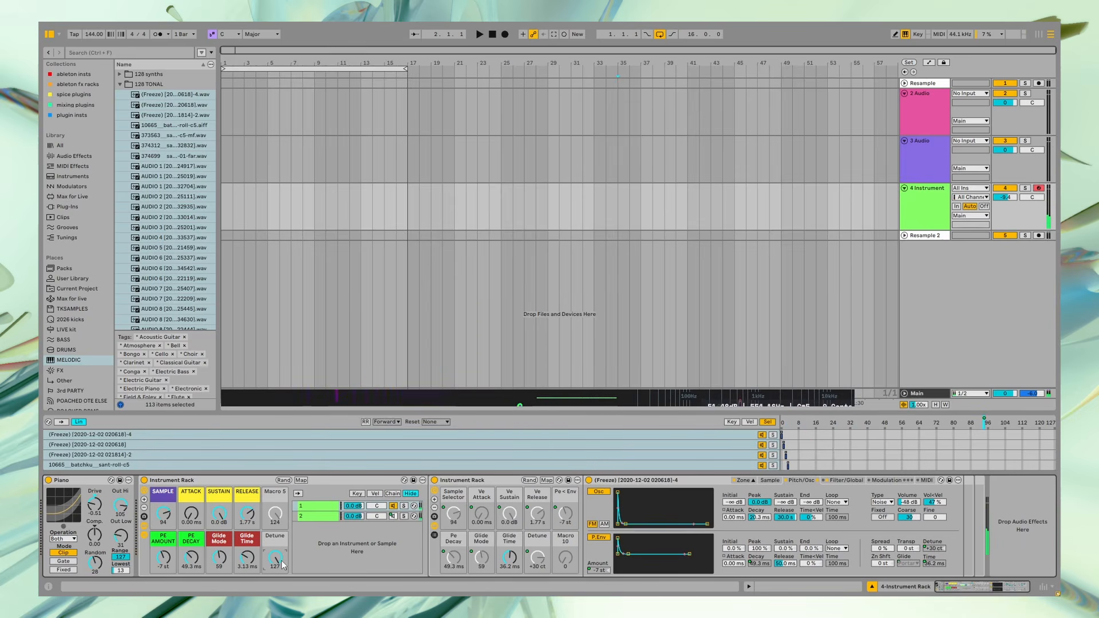
key("z")
key("z")
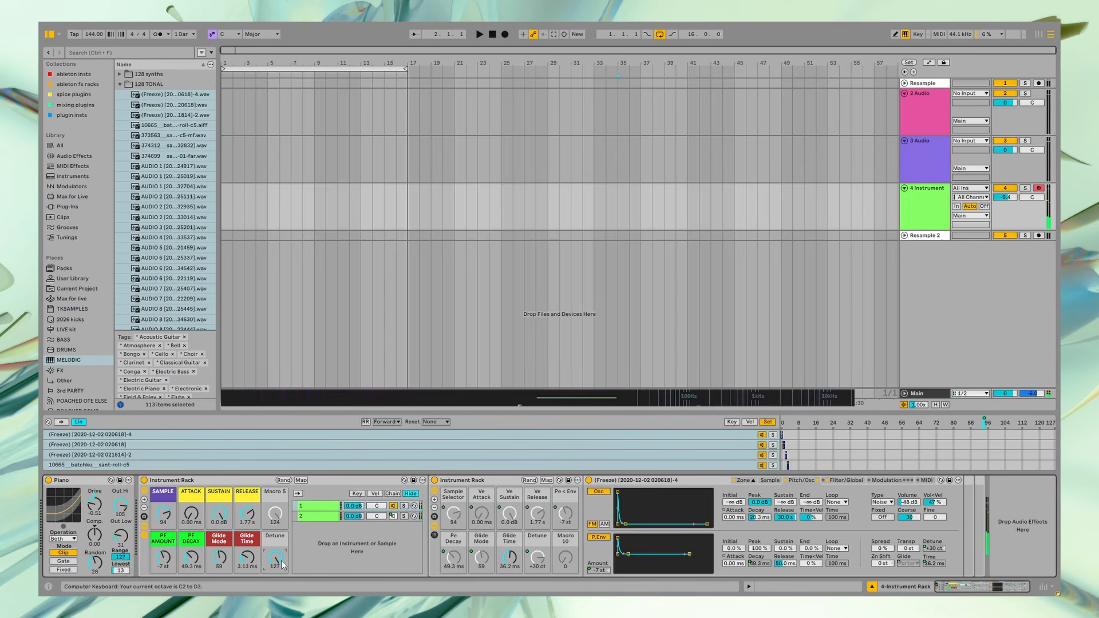
mouse_move(282, 565)
left_mouse_down()
mouse_move(282, 590)
mouse_move(282, 567)
left_mouse_up()
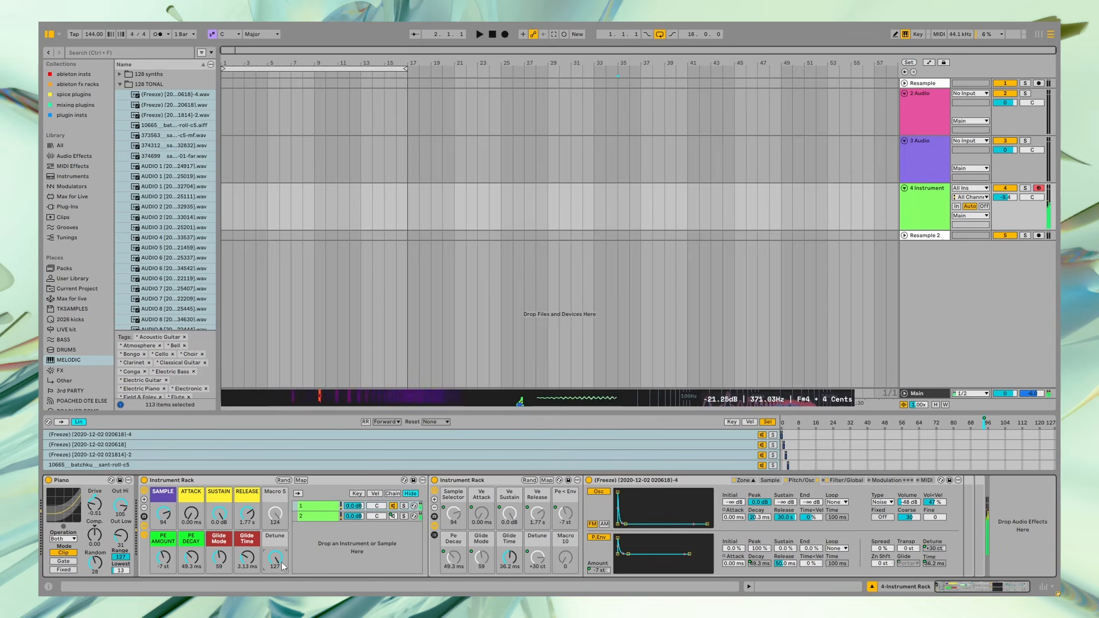
key("x")
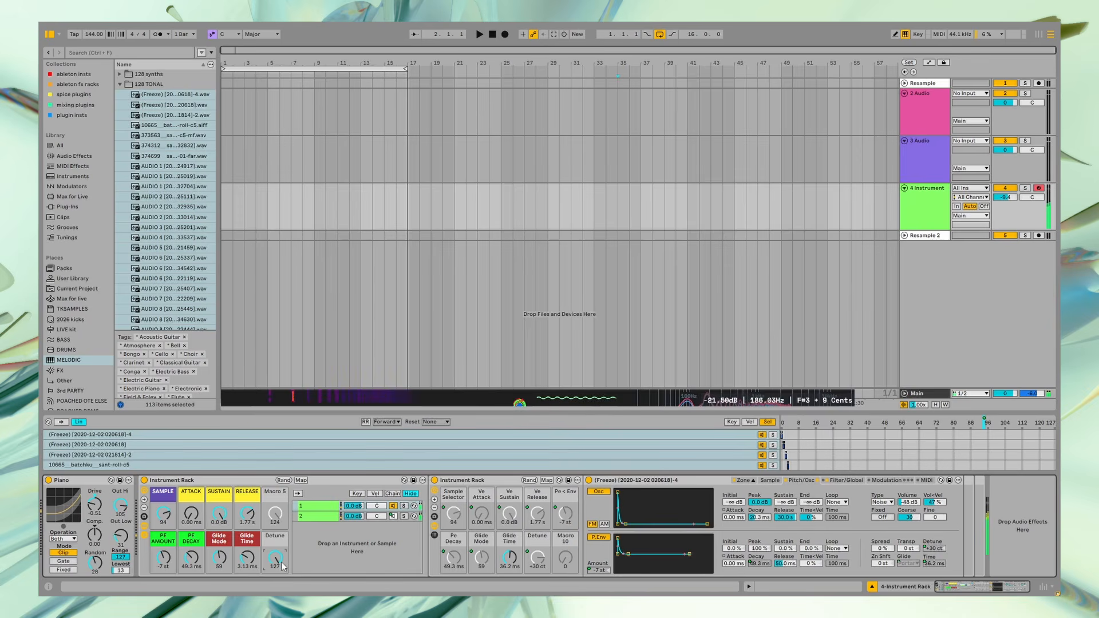
key("z")
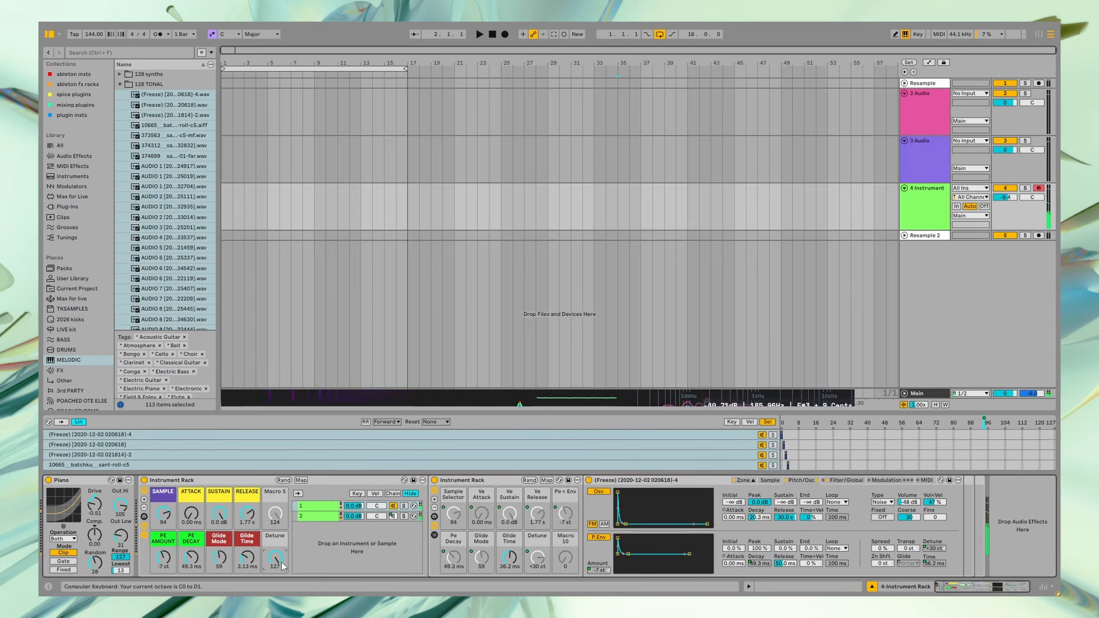
Step: Audition sample 41 with the computer keyboard raised to C3–D4, comparing Detune at 0 and at 127
mouse_move(164, 513)
left_mouse_down()
mouse_move(165, 533)
mouse_move(167, 515)
left_mouse_up()
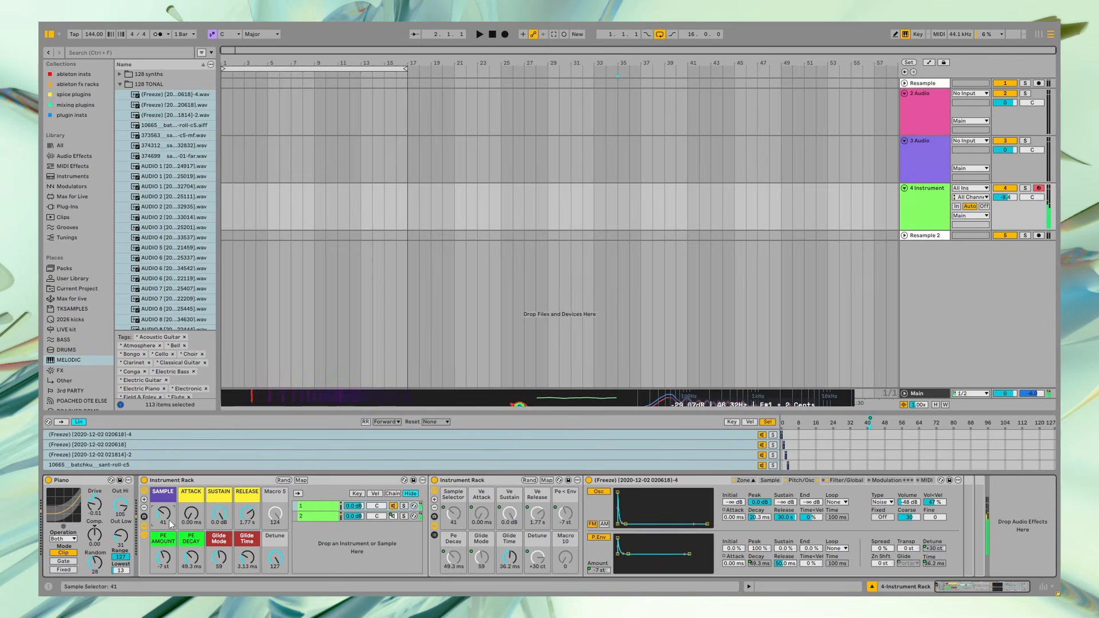
key("x")
key("x")
key("x")
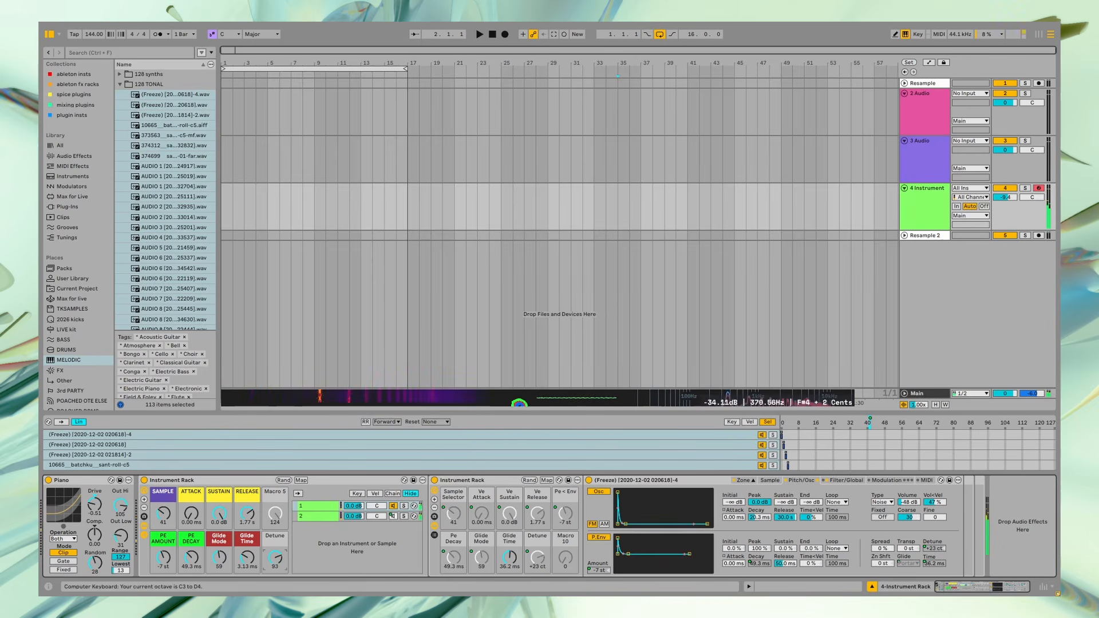
double_click(276, 563)
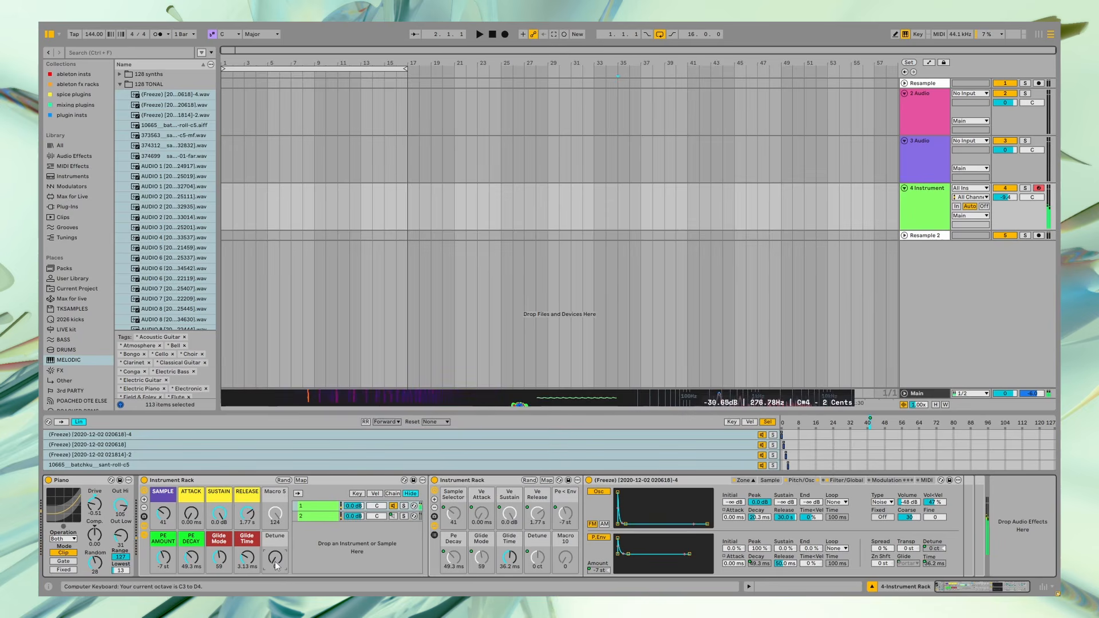
left_click_drag(276, 563, 276, 492)
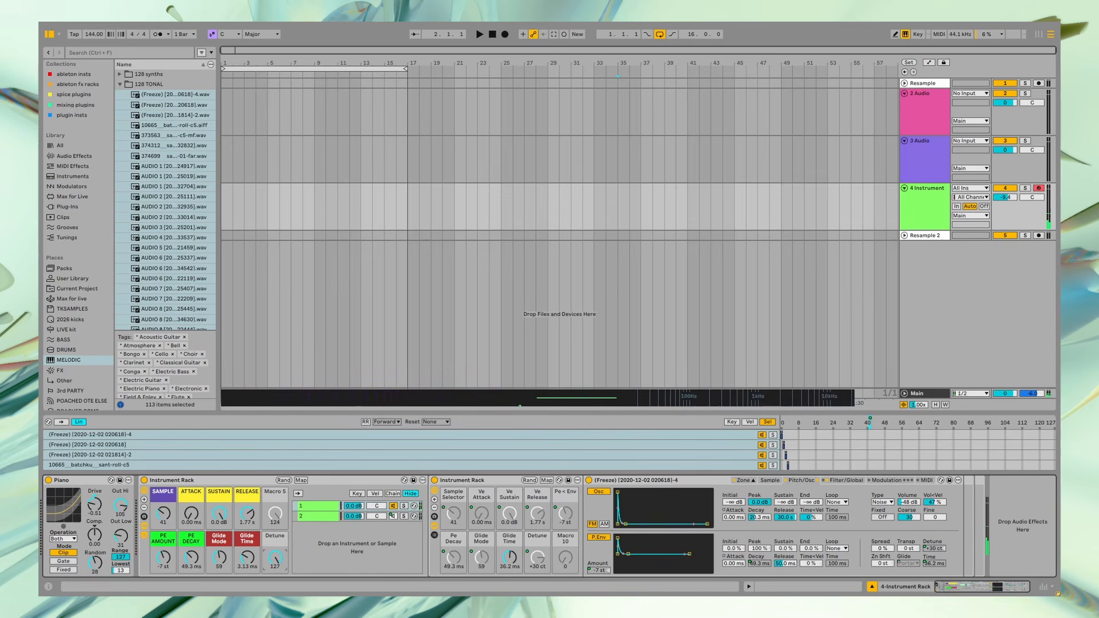
Step: Lower the computer keyboard by two octaves and raise the Sample macro to audition a higher-numbered sample
key("z")
key("z")
left_click_drag(164, 518, 163, 491)
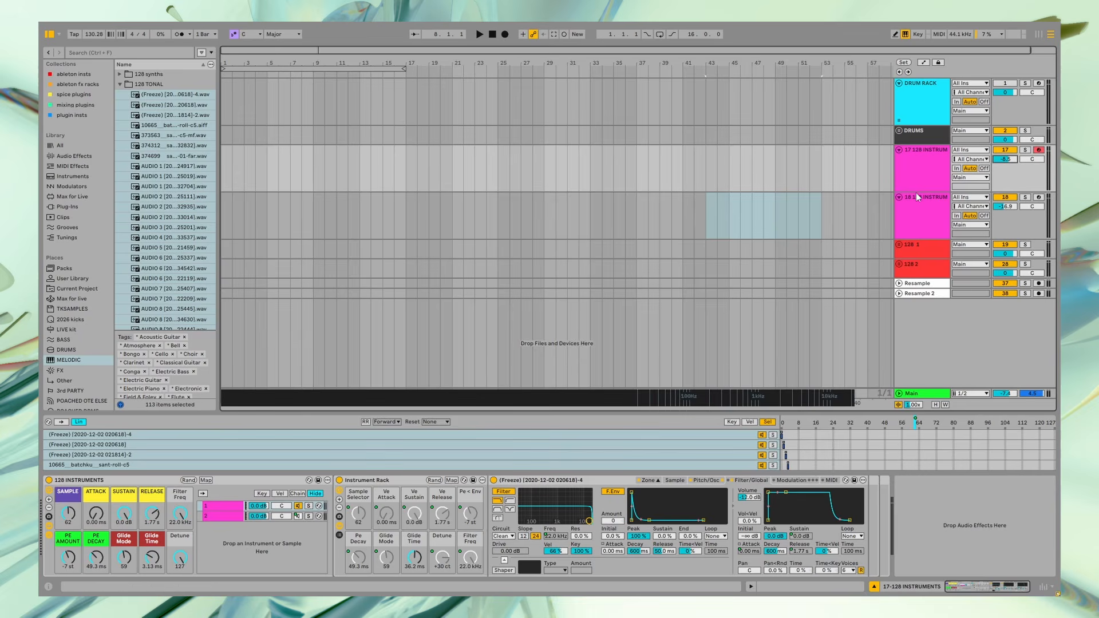
Step: Select the DRUM RACK track, show the 128 HIP HOP DRUMS chain list and open the KICK chain
left_click(928, 109)
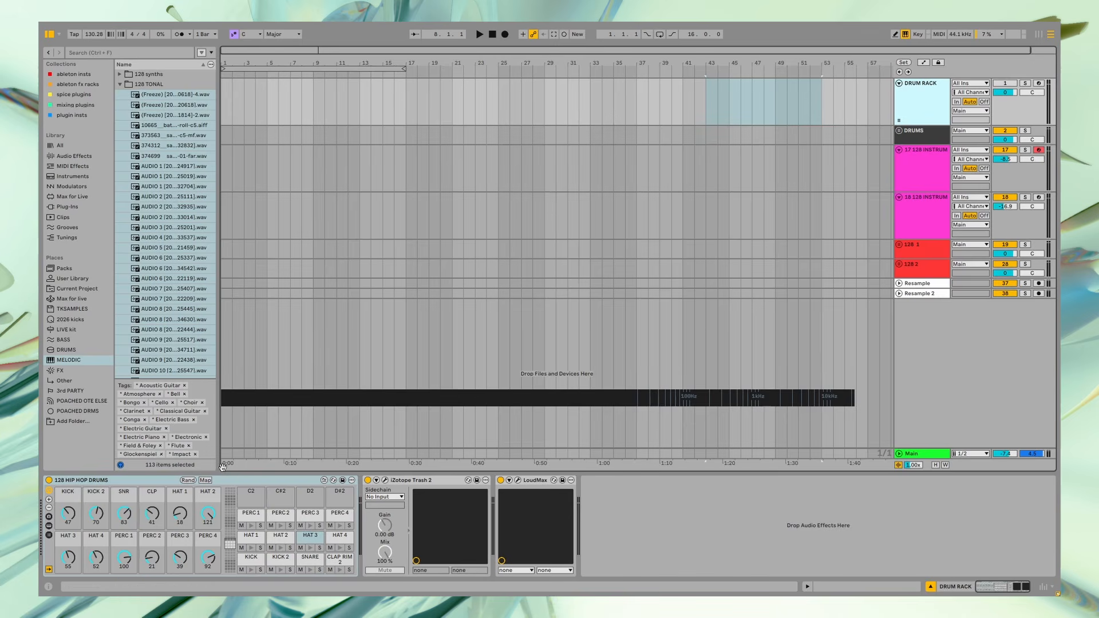
left_click(250, 561)
left_click(49, 535)
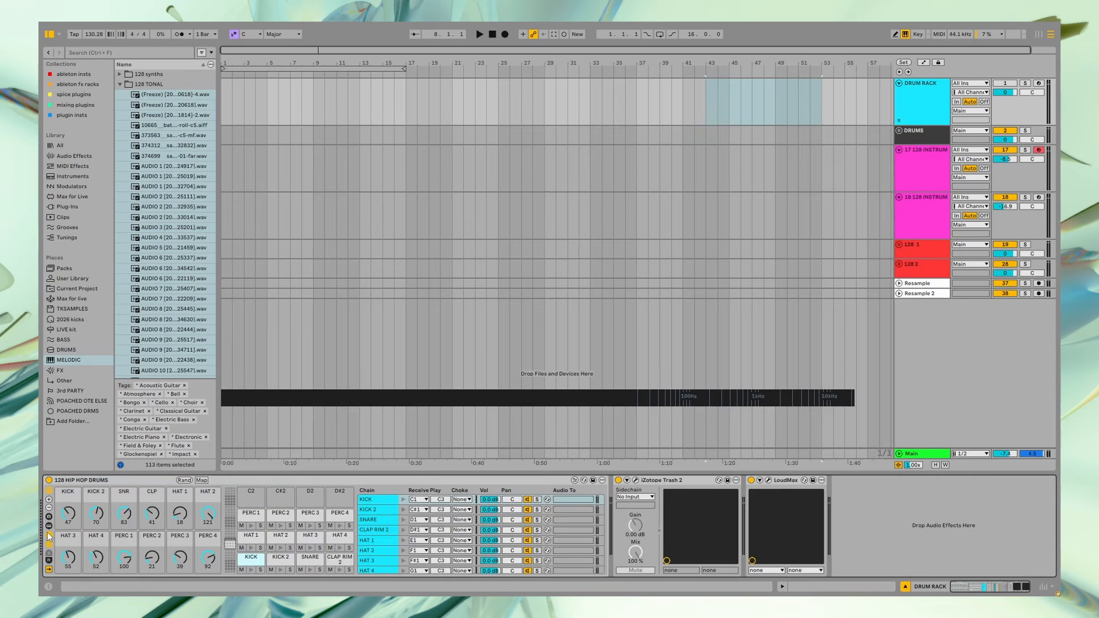
left_click(378, 499)
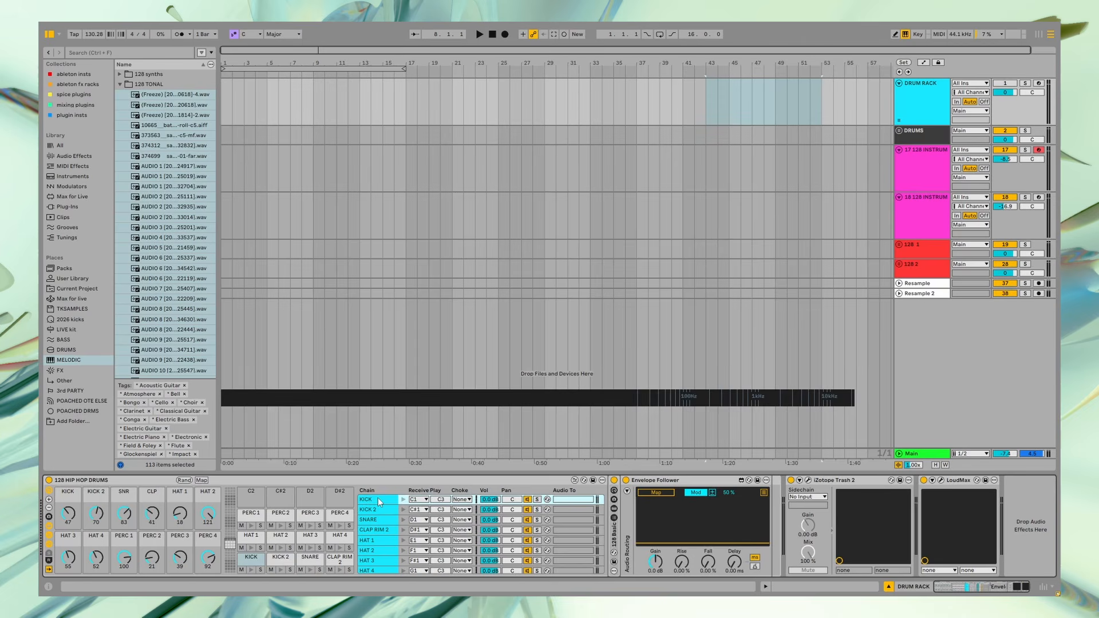
left_click(378, 509)
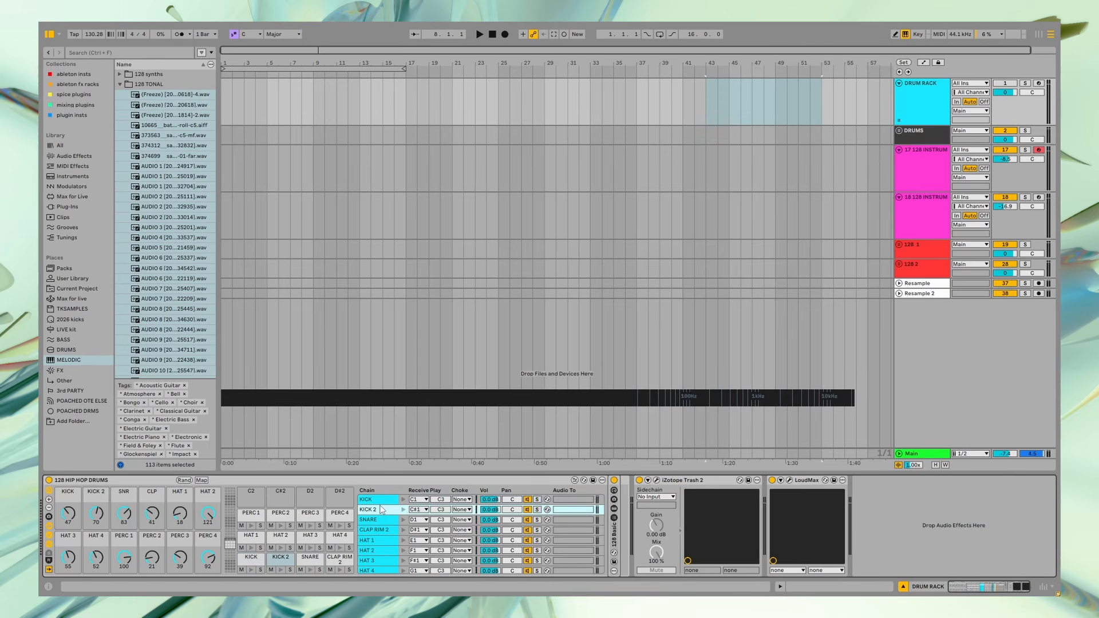
left_click(378, 501)
Step: Delete the Envelope Follower from the KICK chain and show the Sampler inside its nested rack
left_click(644, 486)
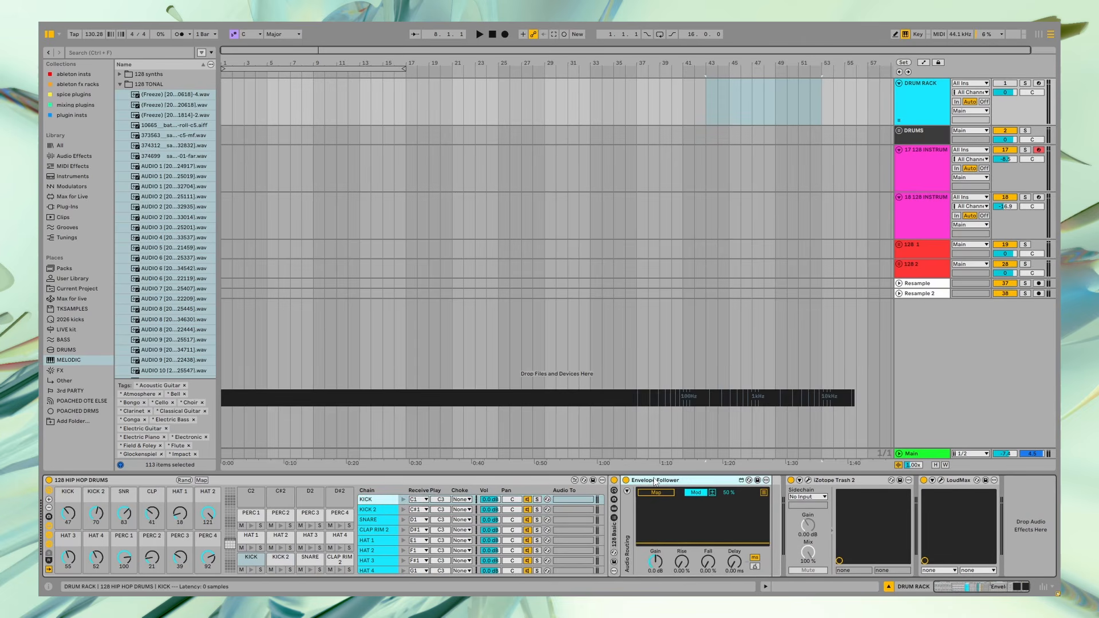
key("Delete")
left_click(614, 508)
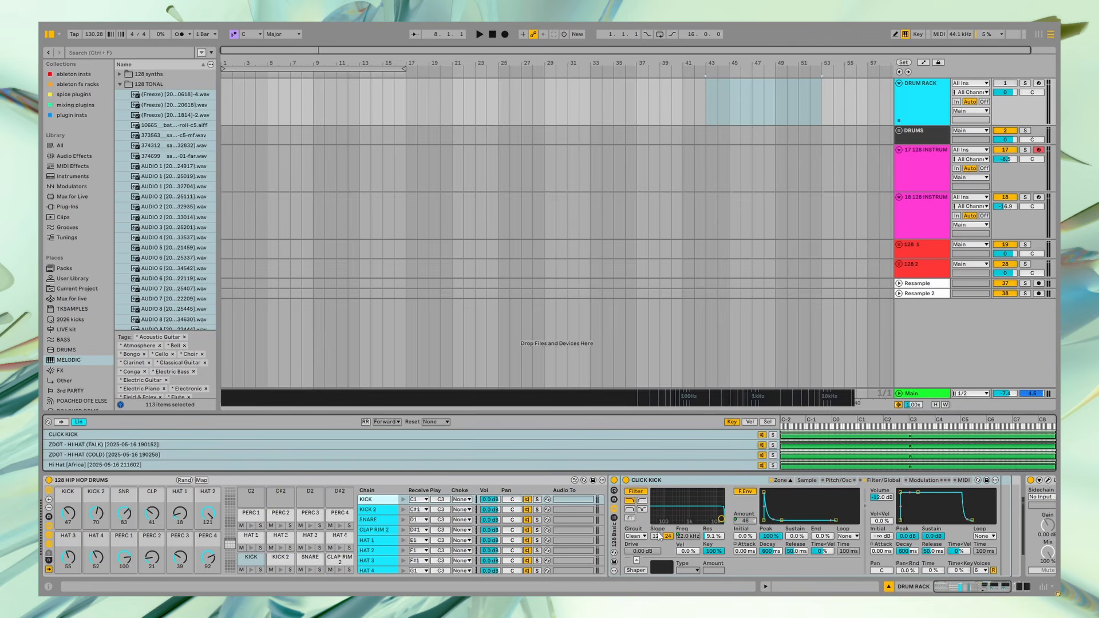
Step: Select bars 1 to 17 on the DRUM RACK track and arm the track for recording
left_click_drag(404, 115, 39, 71)
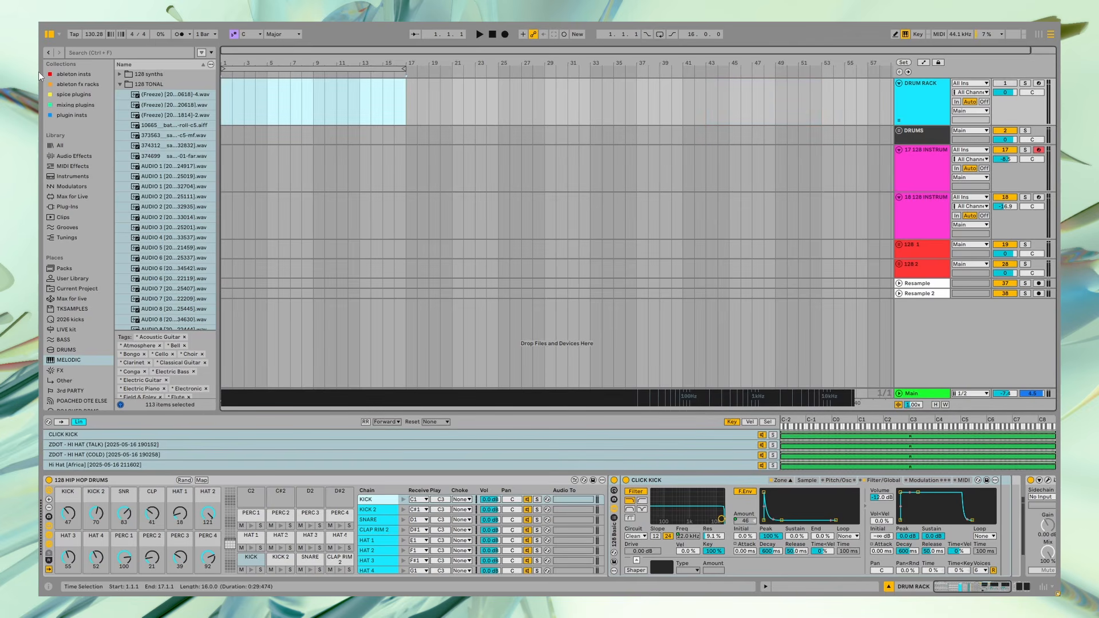
left_click(1039, 84)
key("a")
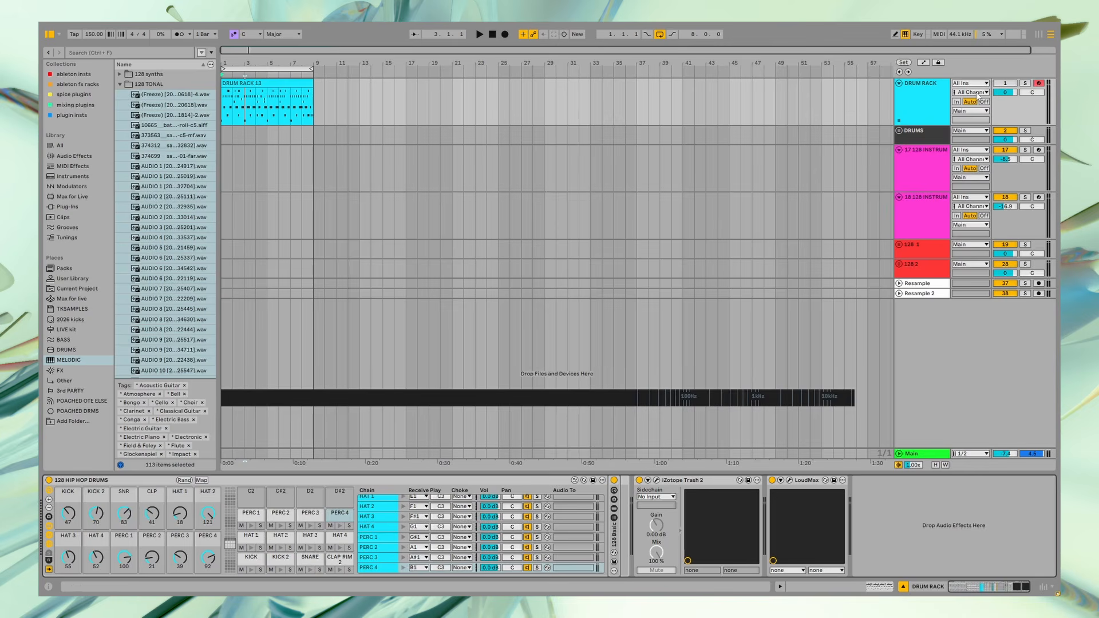
Step: Unfold the DRUMS and KICK SNARE groups with their KICK and KICK 2 tracks, and play the drum pattern briefly
left_click(898, 131)
left_click(920, 143)
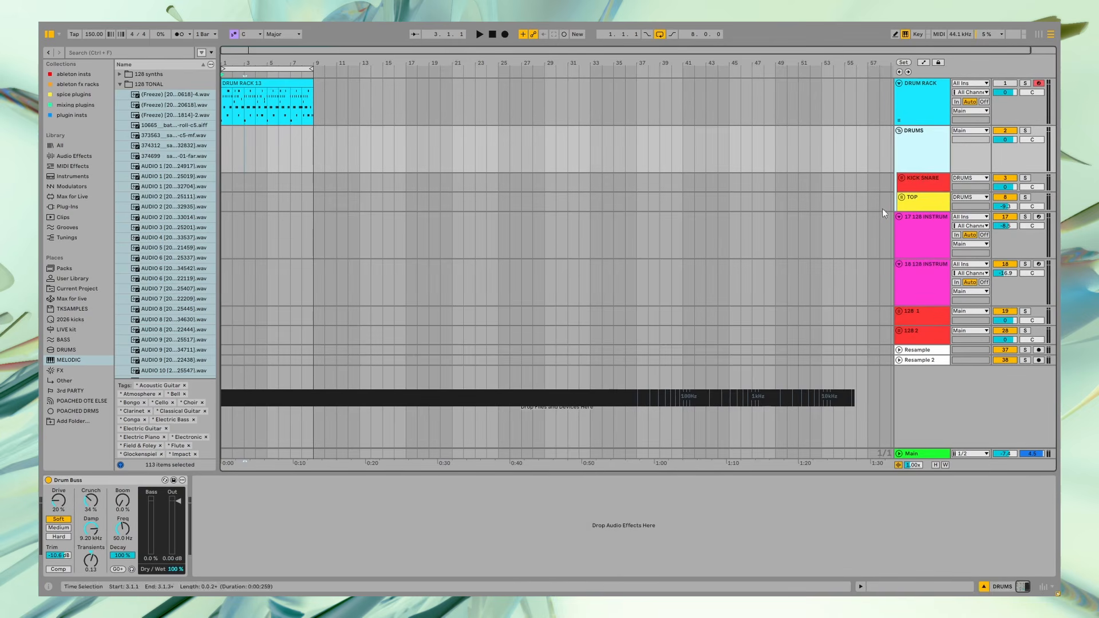
left_click(901, 178)
left_click(903, 226)
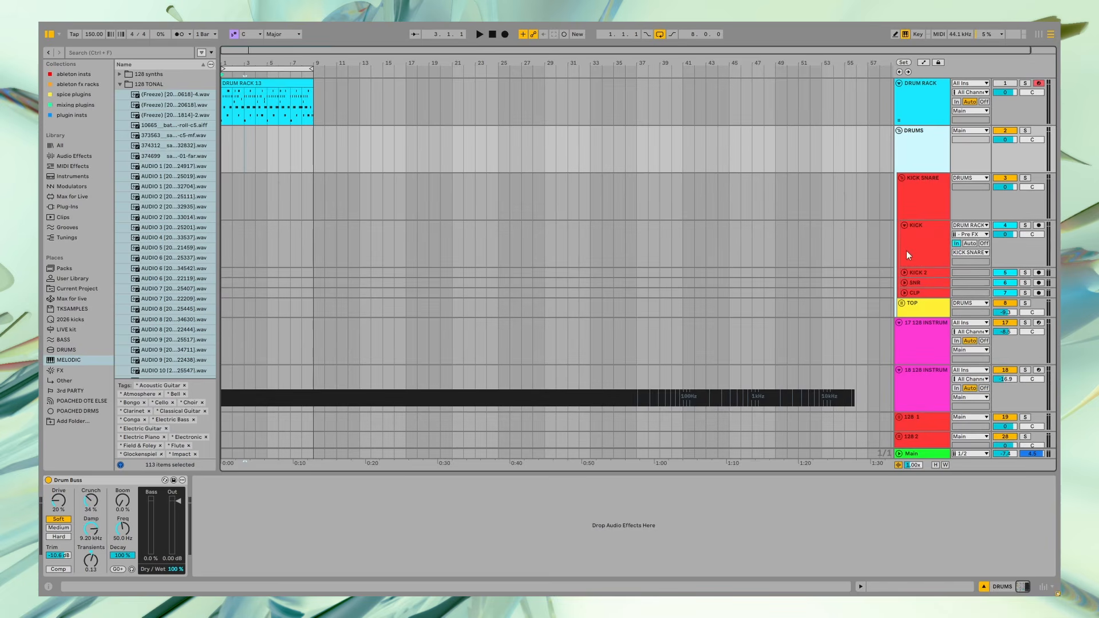
left_click(904, 272)
key("space")
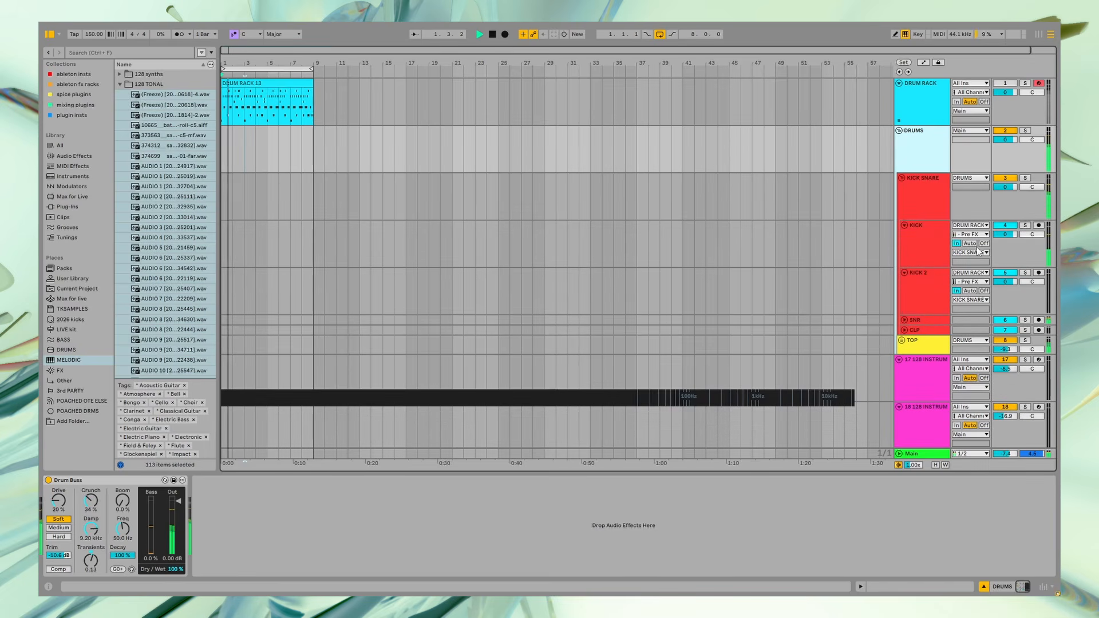
key("space")
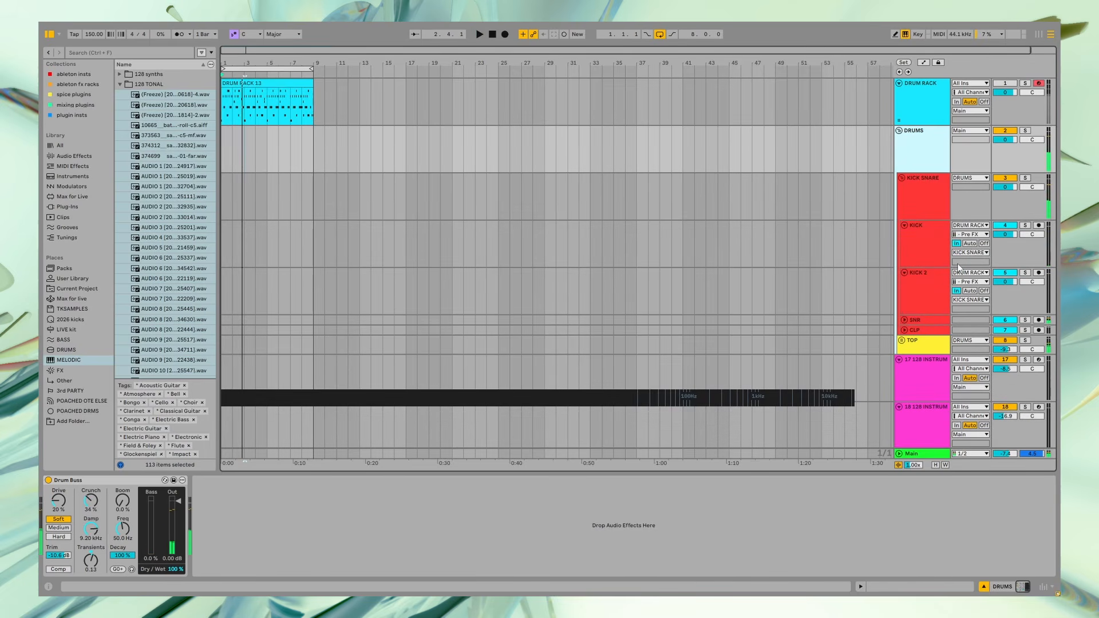
Step: Examine the KICK track's audio input source and the list of 128 HIP HOP DRUMS chain outputs available to it
left_click(975, 226)
left_click(980, 260)
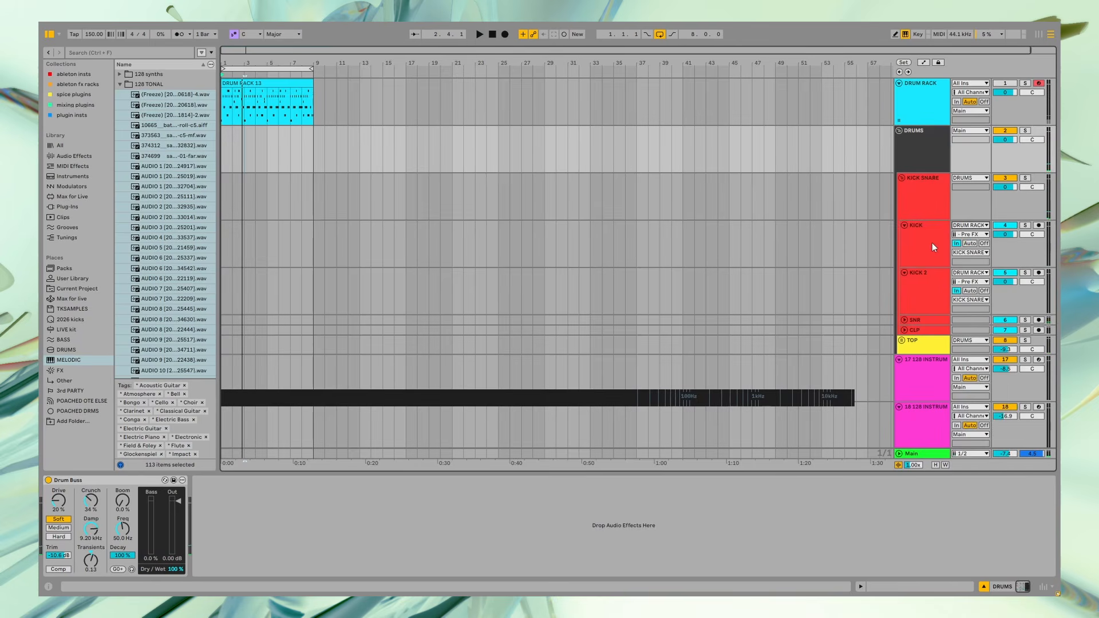
left_click(973, 234)
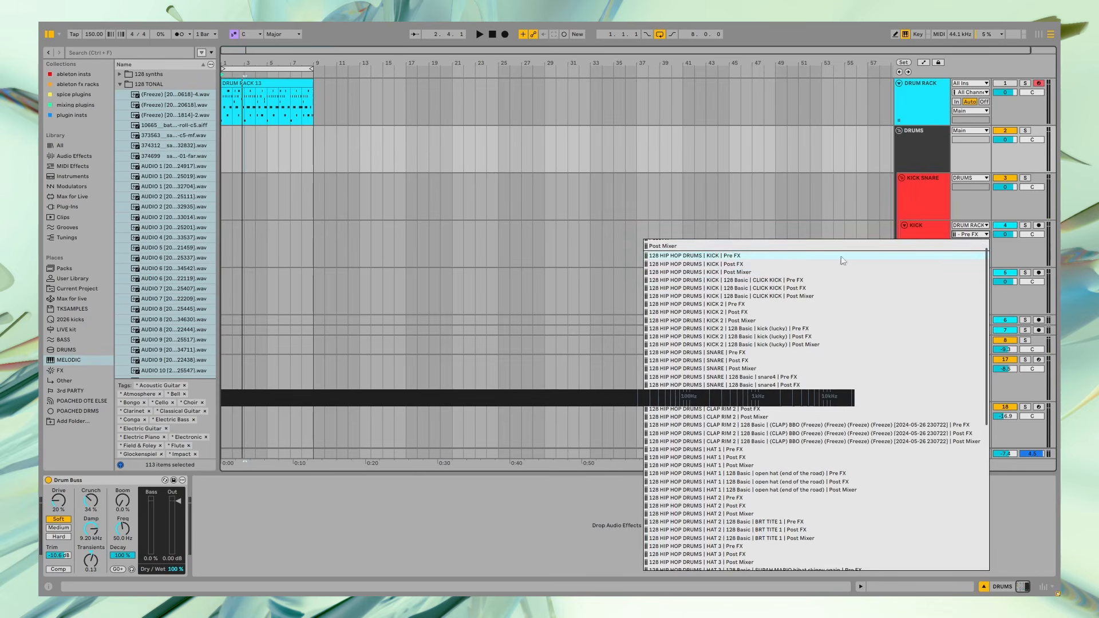
left_click(922, 226)
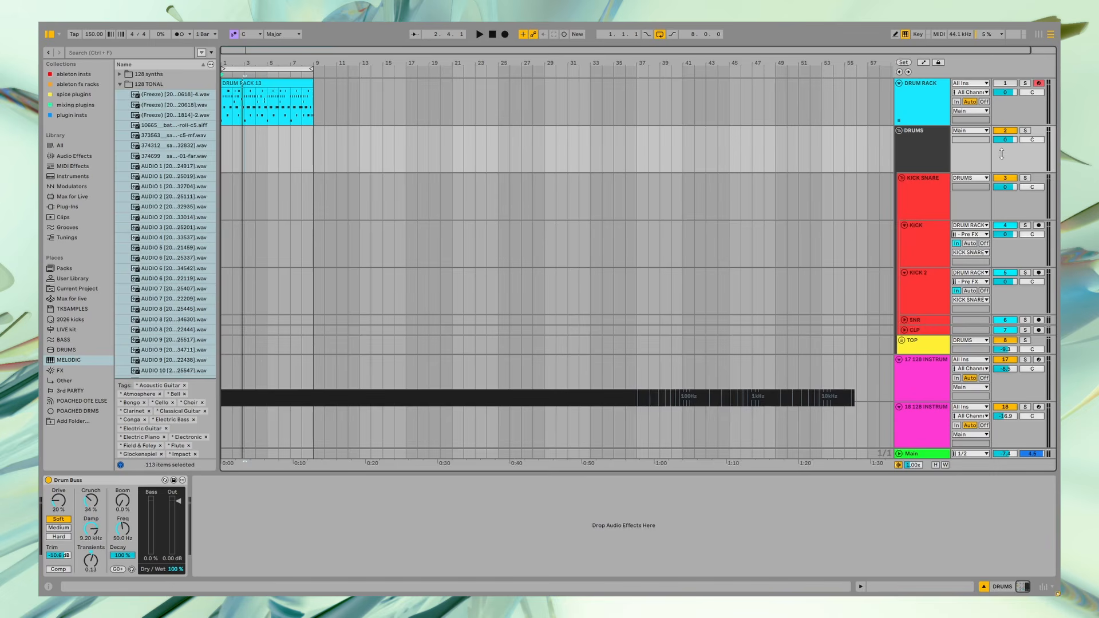
Step: Set Record Quantization to sixteenth notes and record a drum pattern into a clip on the DRUM RACK track
left_click(943, 108)
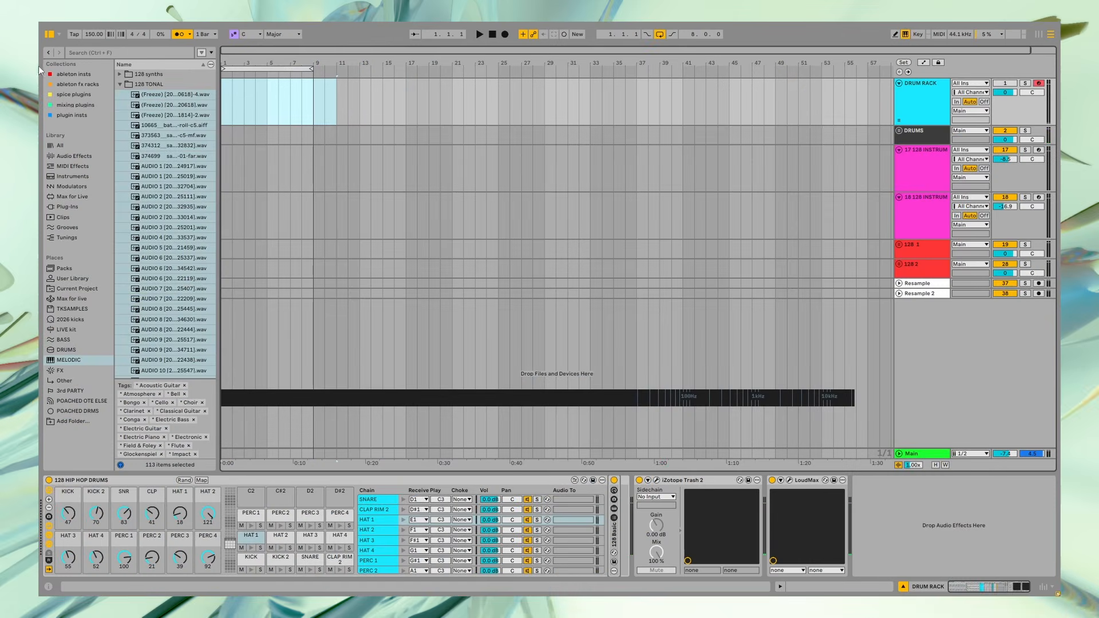
key("F11")
left_click(66, 41)
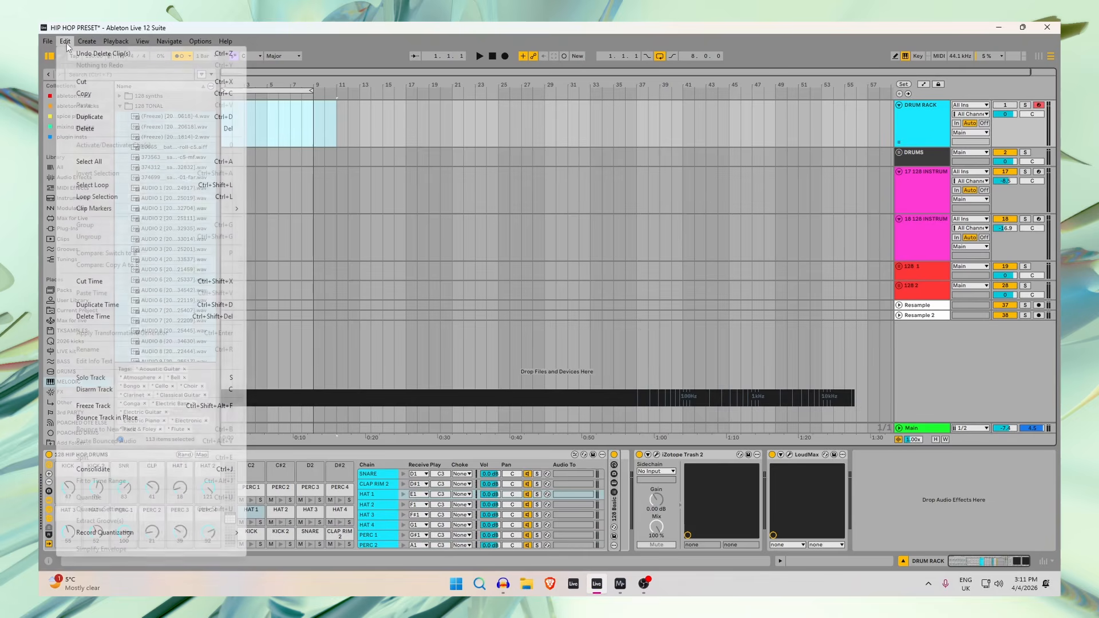
mouse_move(148, 532)
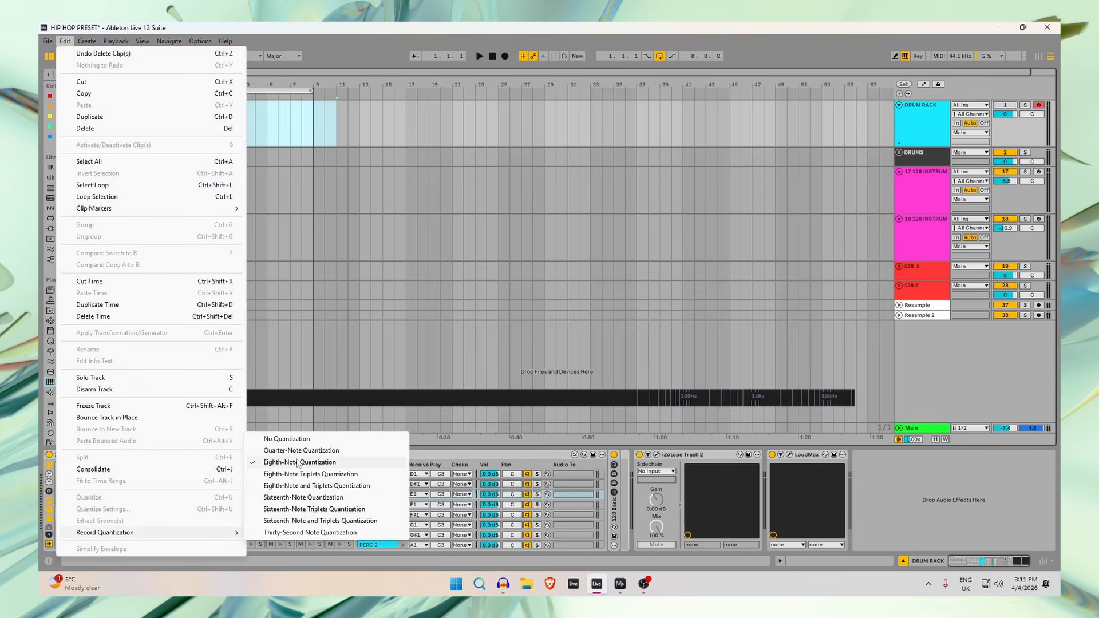
left_click(303, 498)
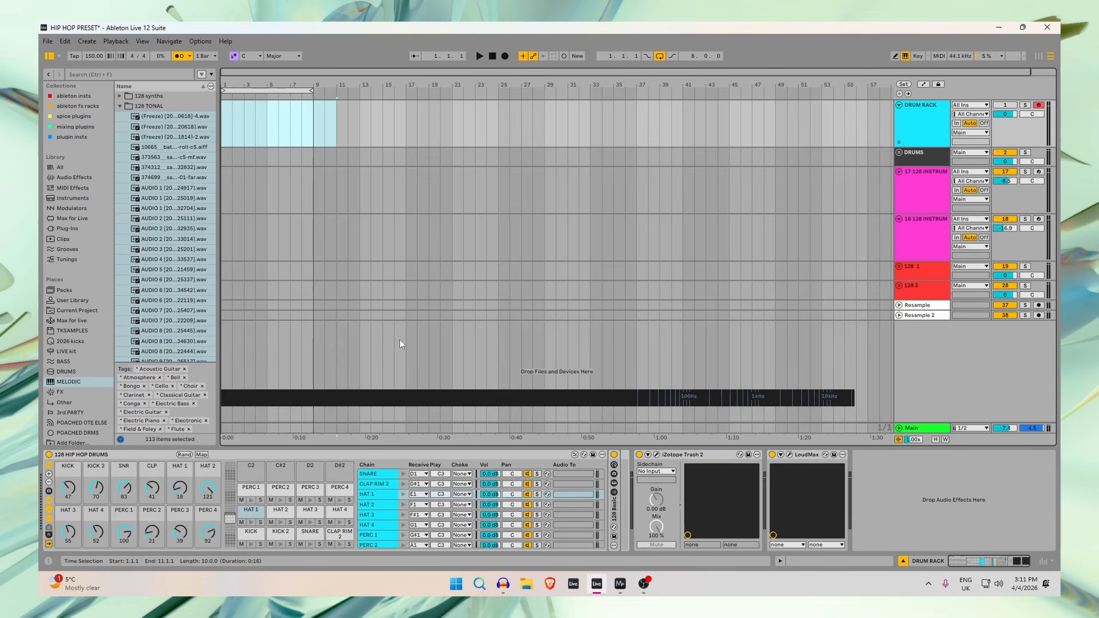
key("F11")
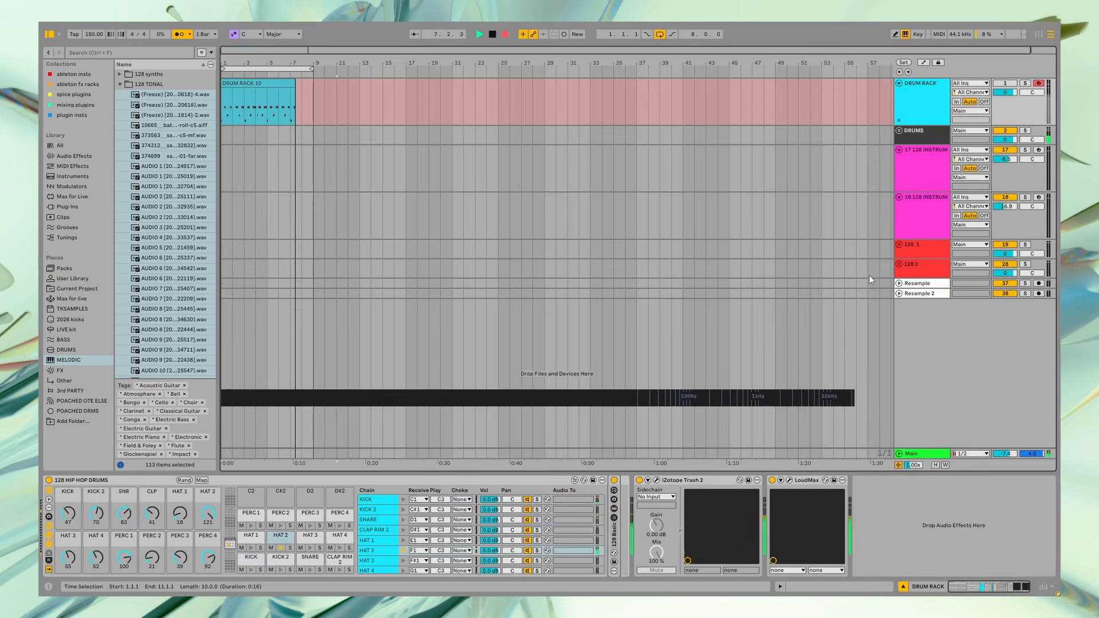
key("space")
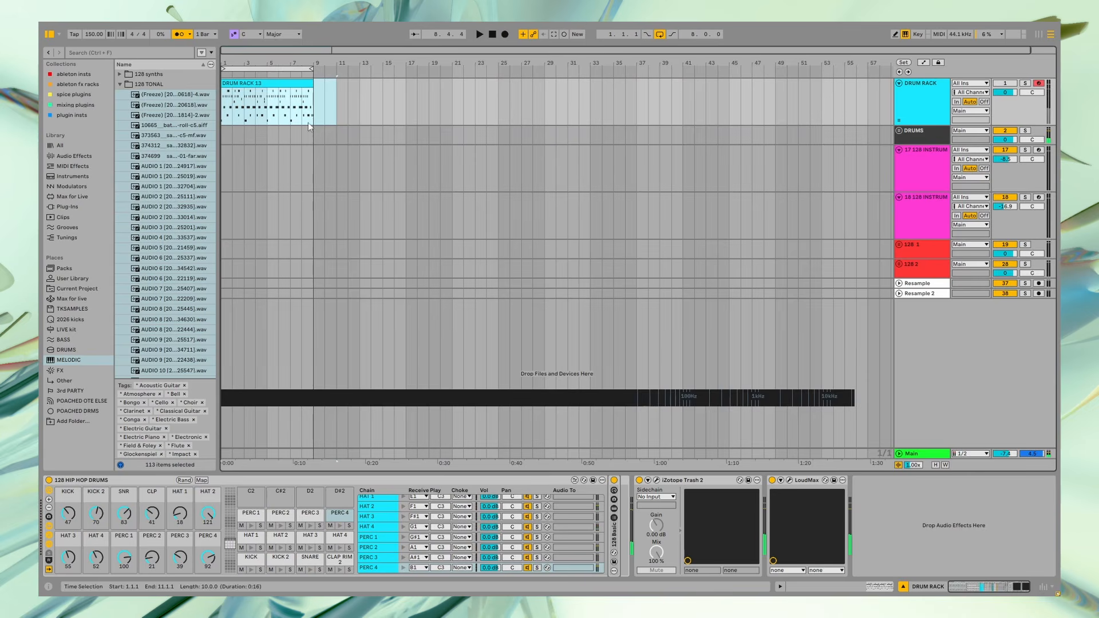
Step: Open the recorded DRUM RACK clip in the note editor and play it back
double_click(257, 84)
key("space")
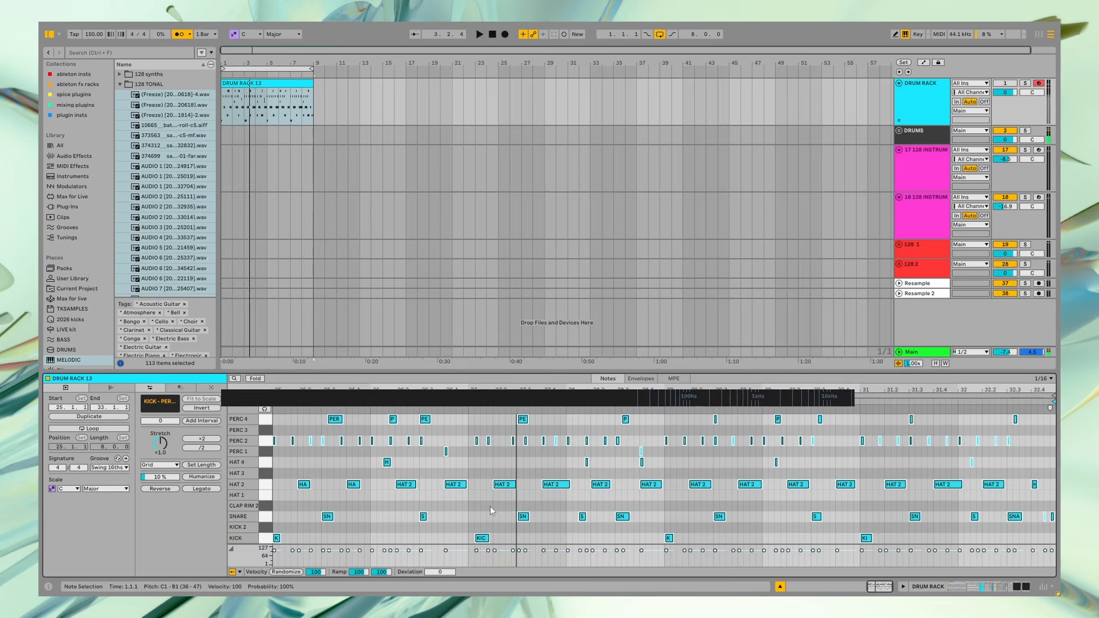
key("space")
Step: Play the loop and set the rack macros KICK to 73, HAT 1 to 32, HAT 2 to 104, HAT 3 to 26 and PERC 1 to 77
left_click(916, 105)
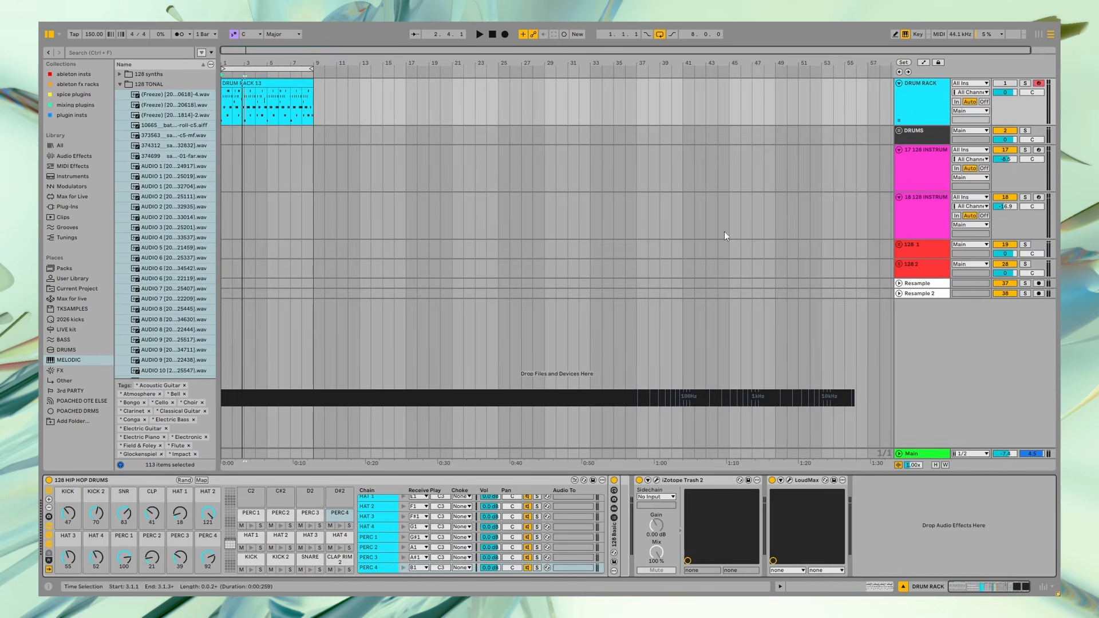
key("space")
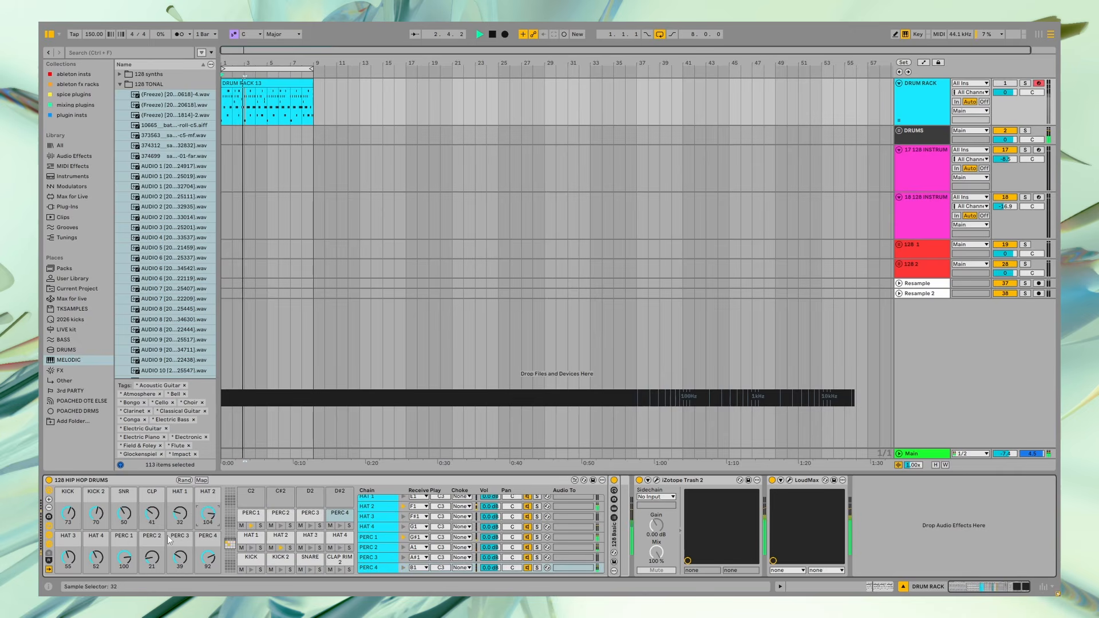
left_click_drag(125, 559, 125, 574)
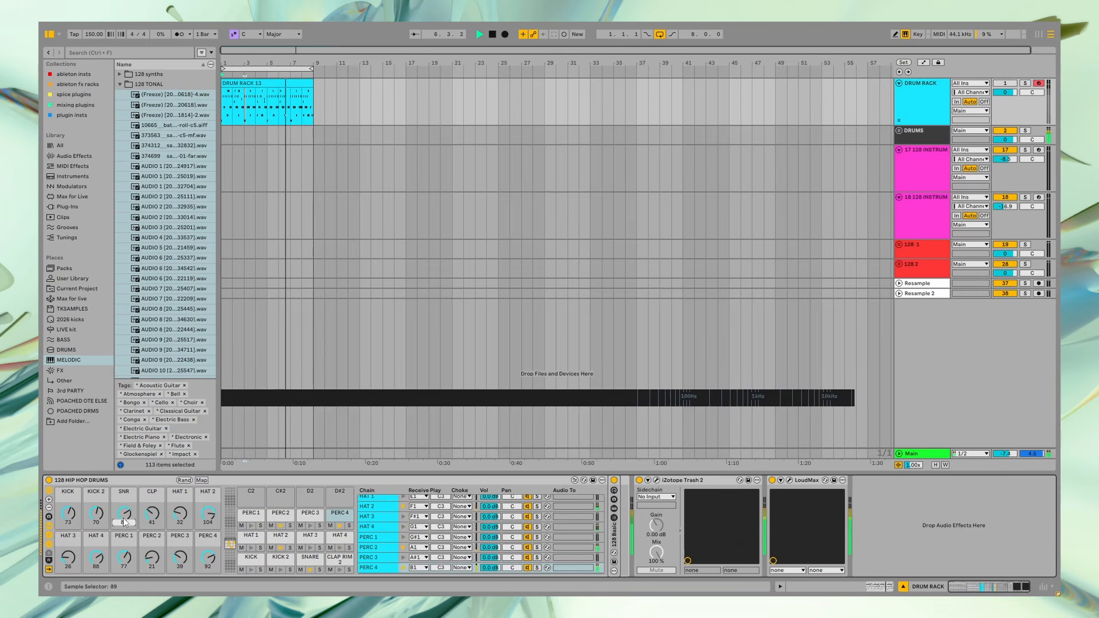
Step: Arm the Resample track, start recording the looping drums into it and show the DRUM RACK devices again
key("1")
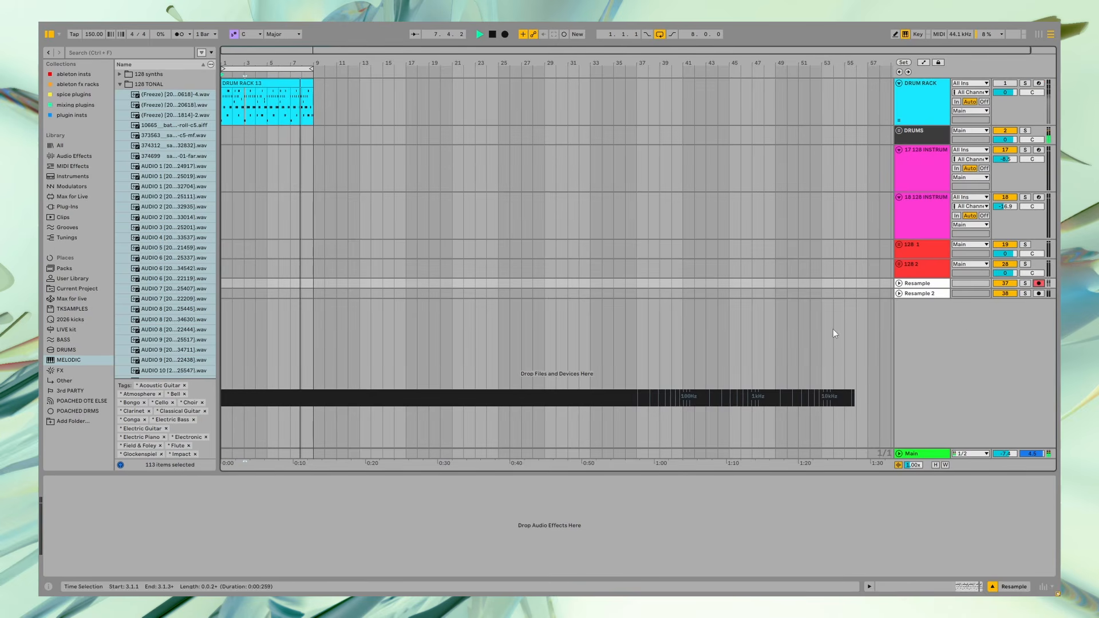
left_click(503, 35)
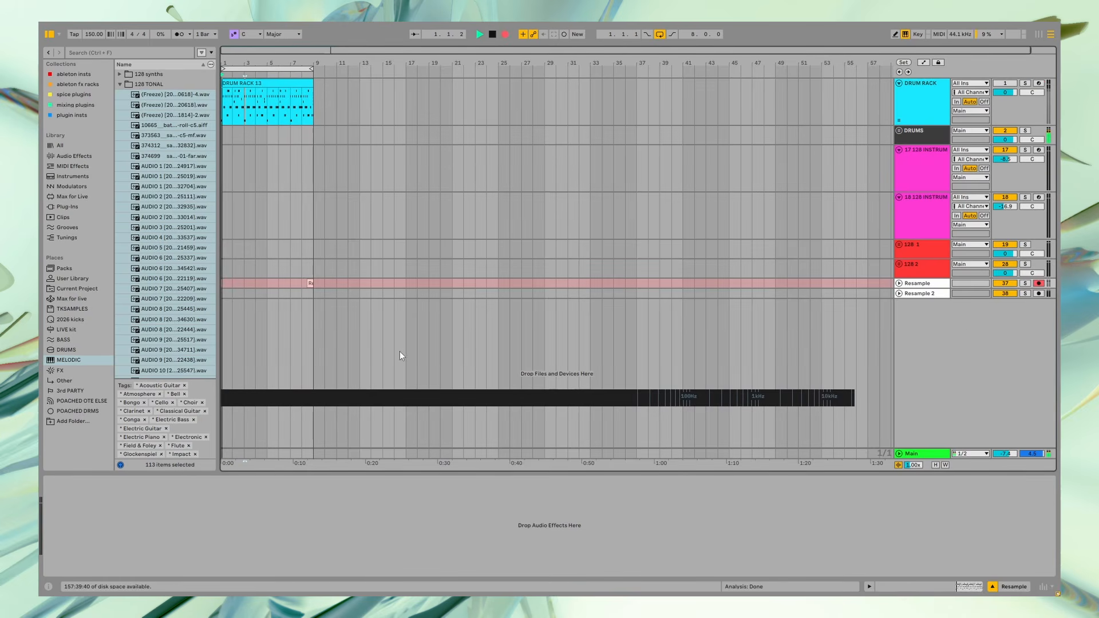
left_click(914, 128)
left_click(915, 119)
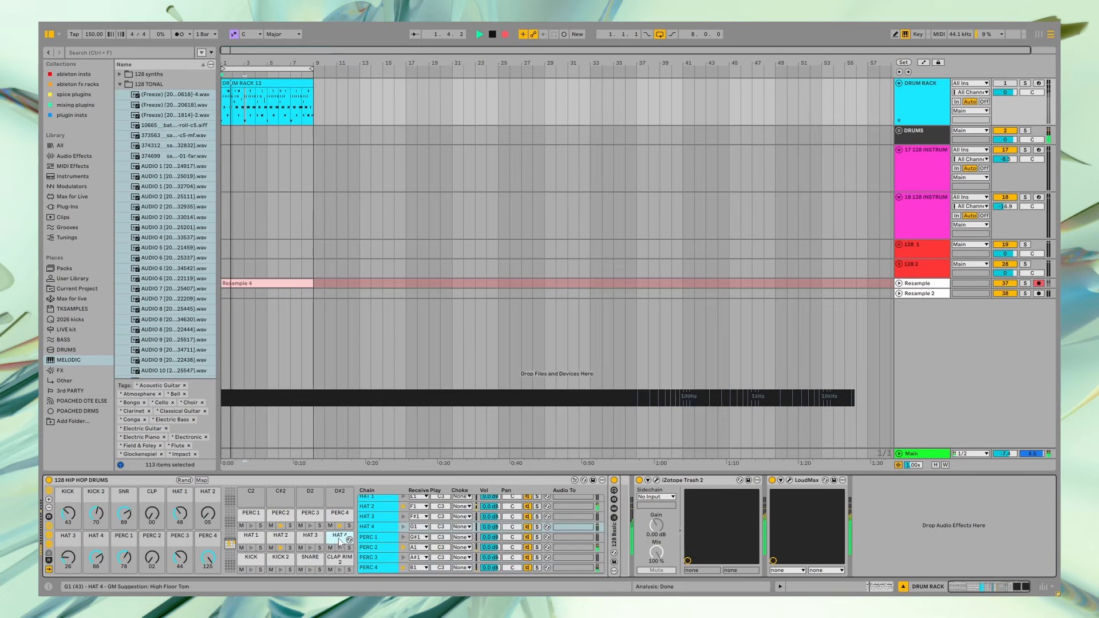
Step: Open the HAT 4 chain and show the Sampler inside its nested 128 Basic rack
left_click(374, 528)
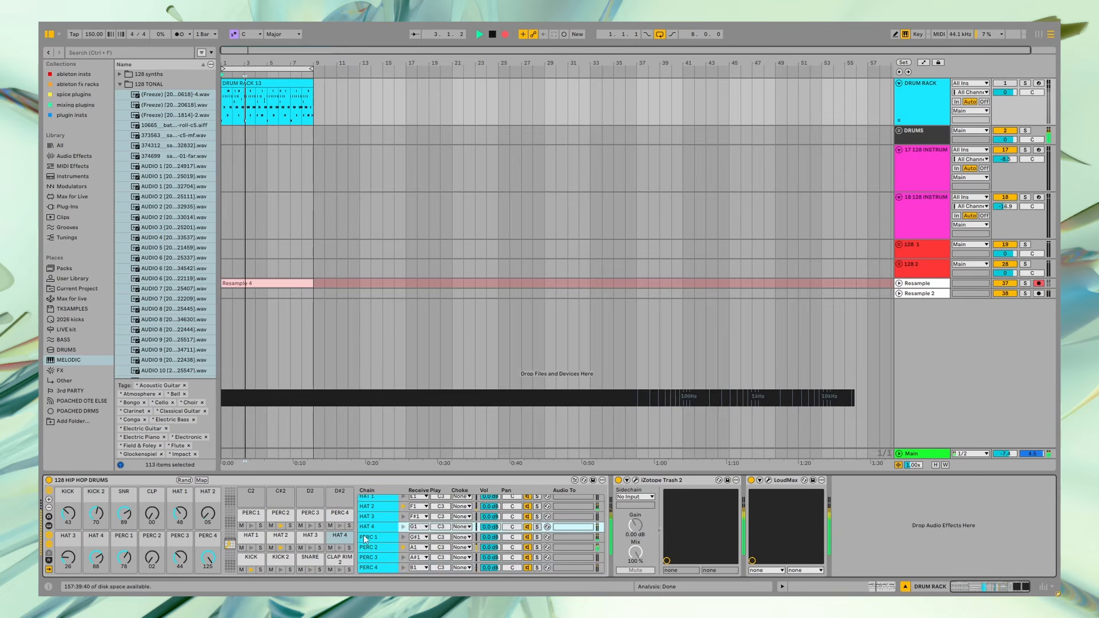
double_click(375, 526)
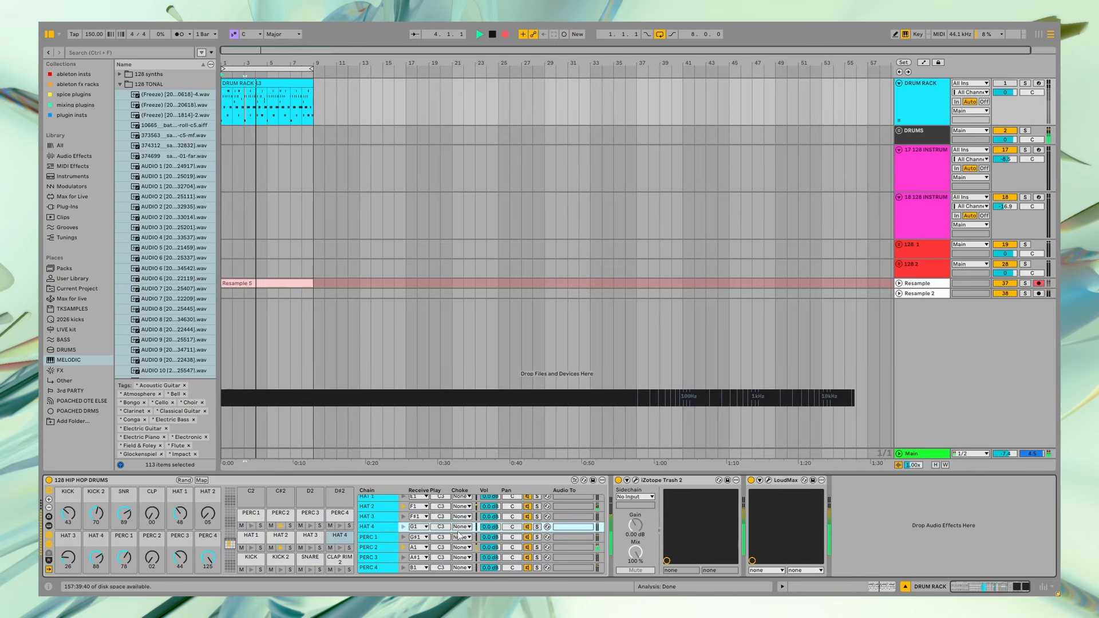
left_click(369, 538)
double_click(368, 529)
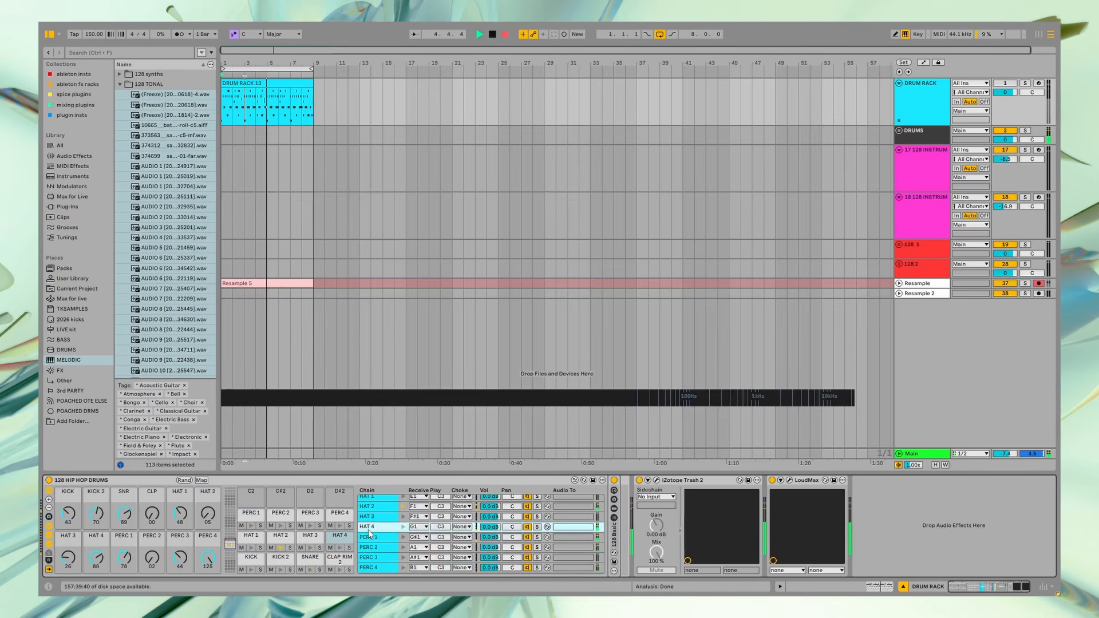
double_click(614, 529)
left_click(657, 507)
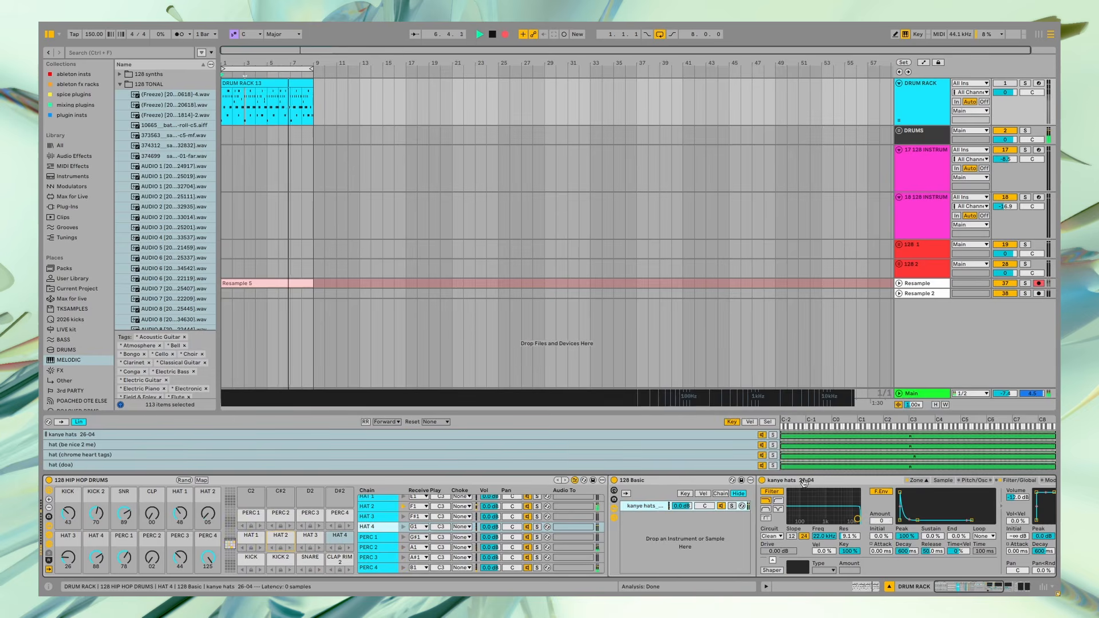
Step: On the HAT 4 Sampler's Sample page, try Sustain Mode without a loop, switch it to forward loop, and adjust the PERC 1 macro
left_click(571, 480)
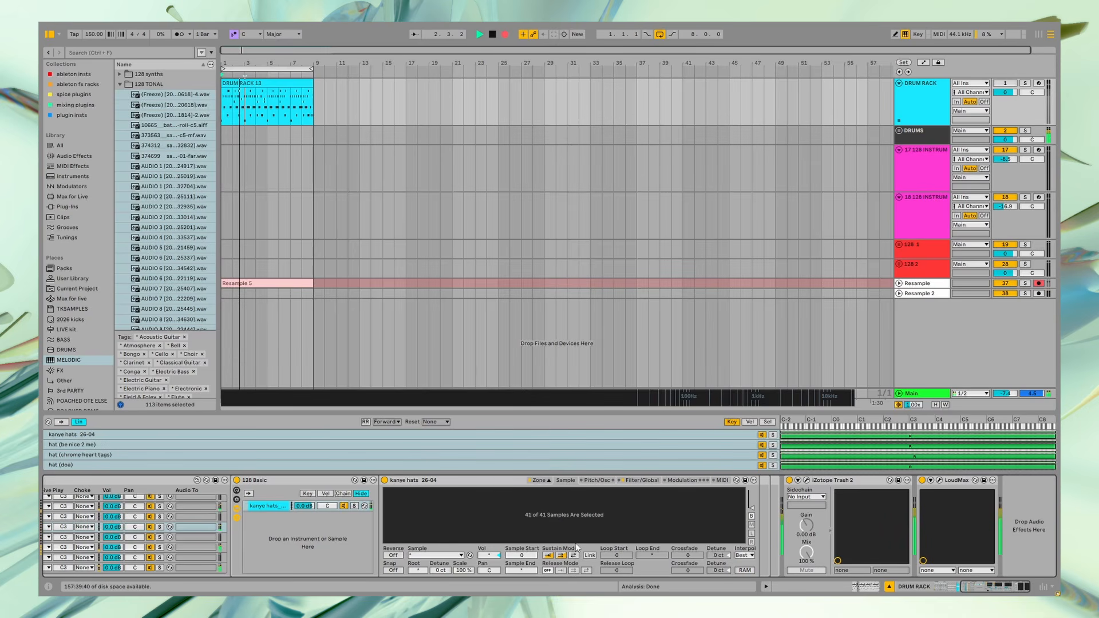
left_click(549, 557)
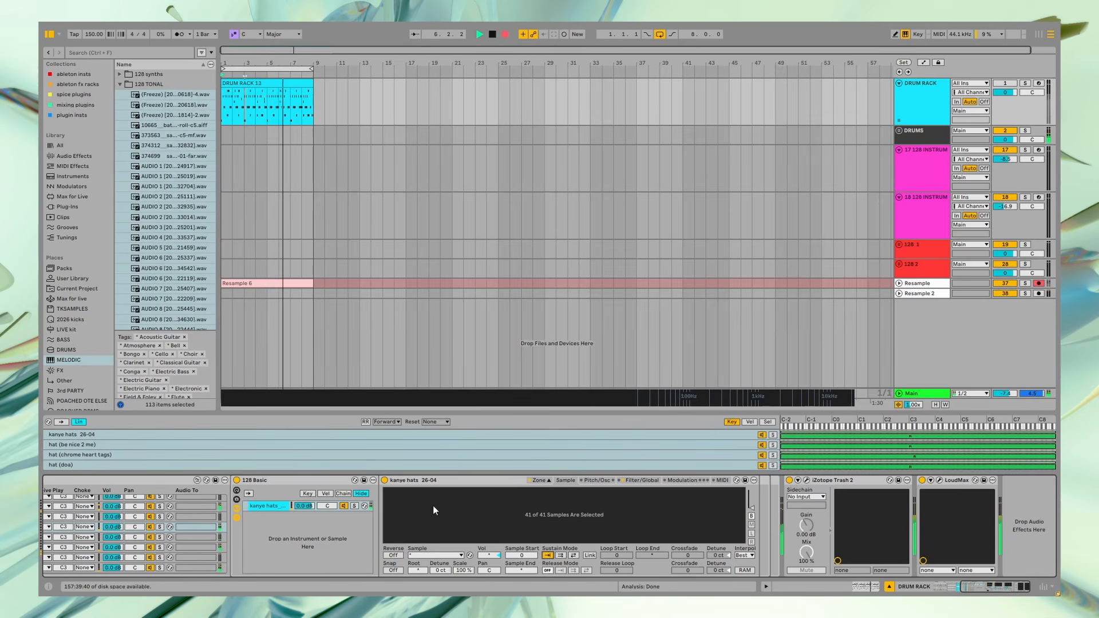
left_click(573, 555)
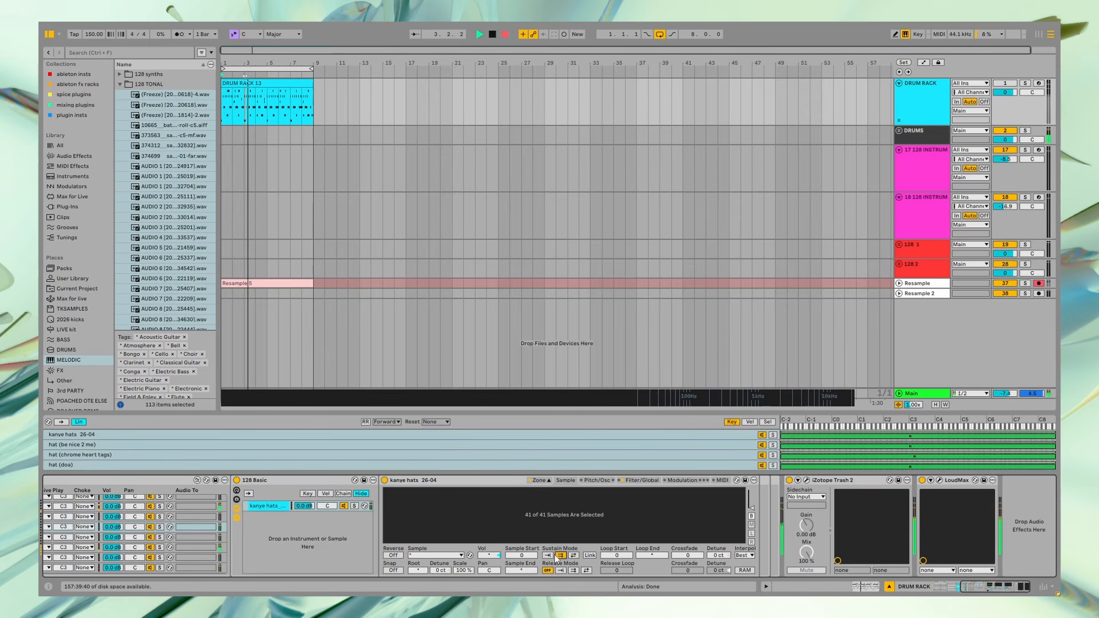
scroll(95, 542, "left", 5)
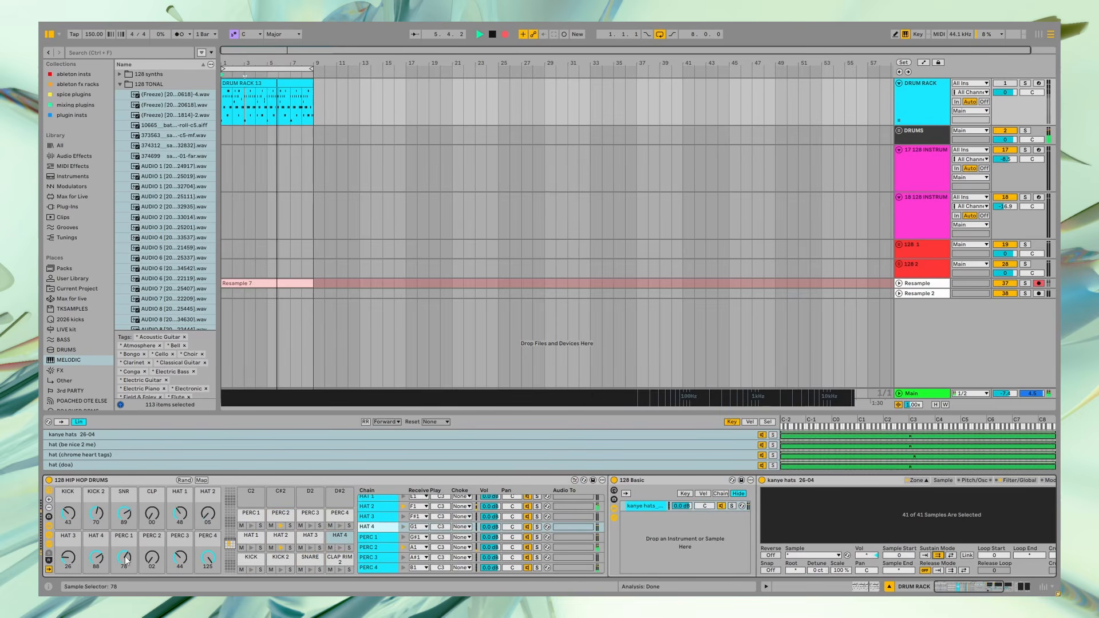
left_click_drag(127, 558, 130, 560)
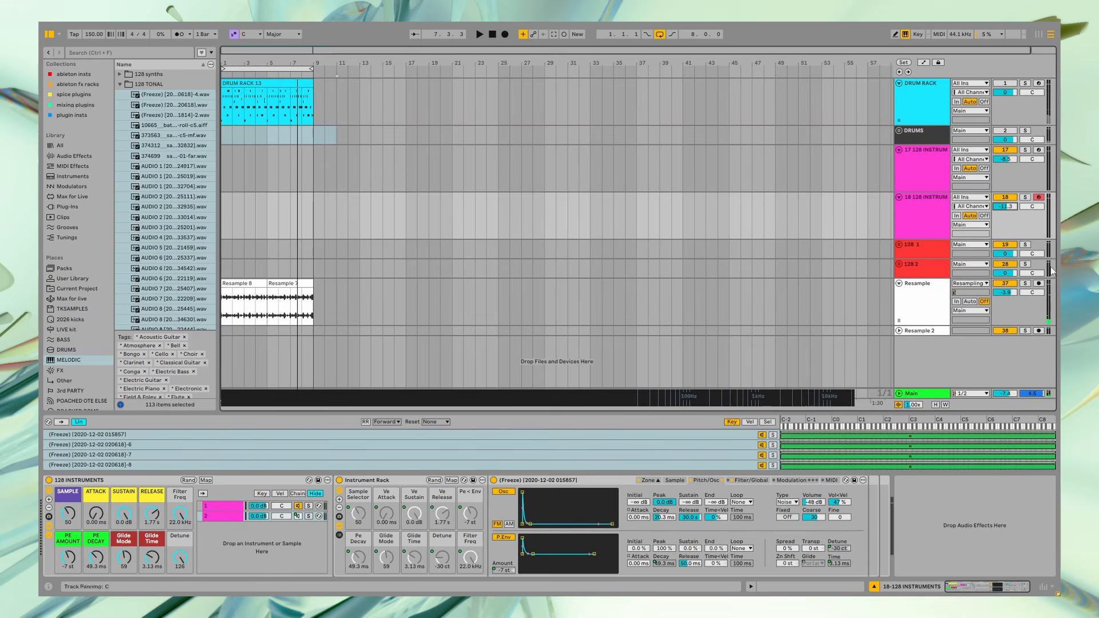
Step: Solo the Resample track and play back its recorded drum audio
key("space")
left_click(1025, 283)
key("space")
key("space")
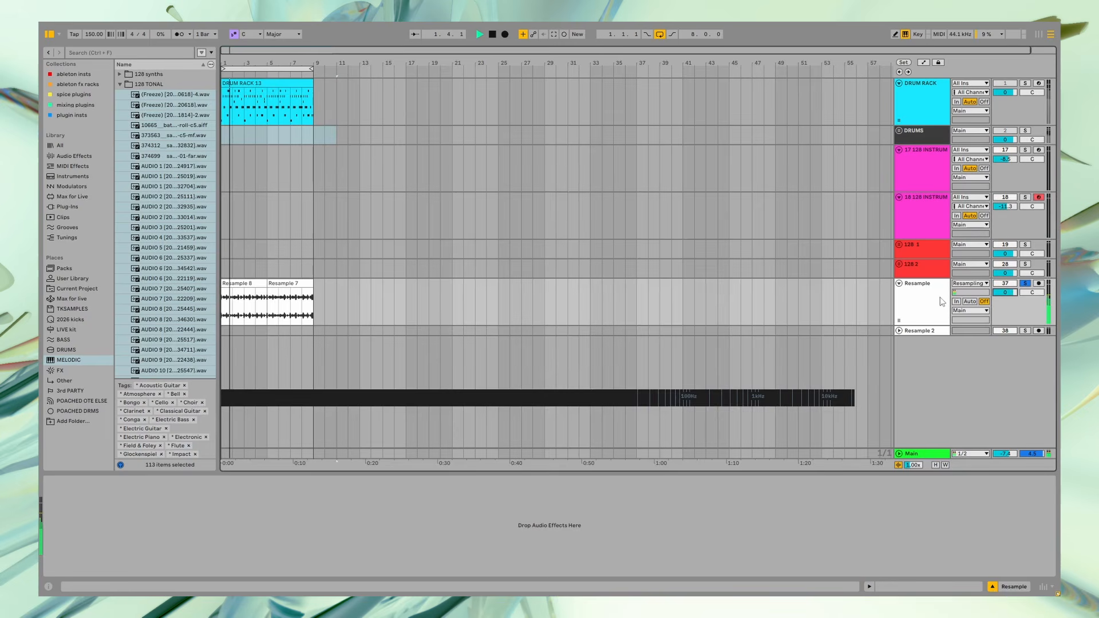
Step: Search the browser for "drum" and load Drum Buss onto the Resample track
left_click(922, 300)
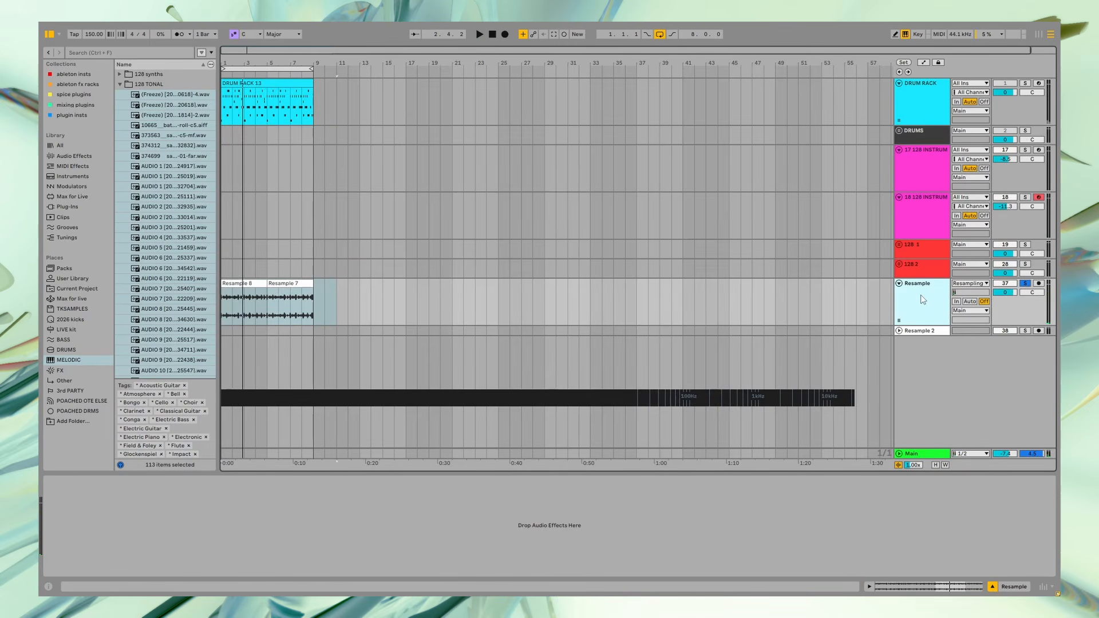
key("ctrl+f")
type("drum")
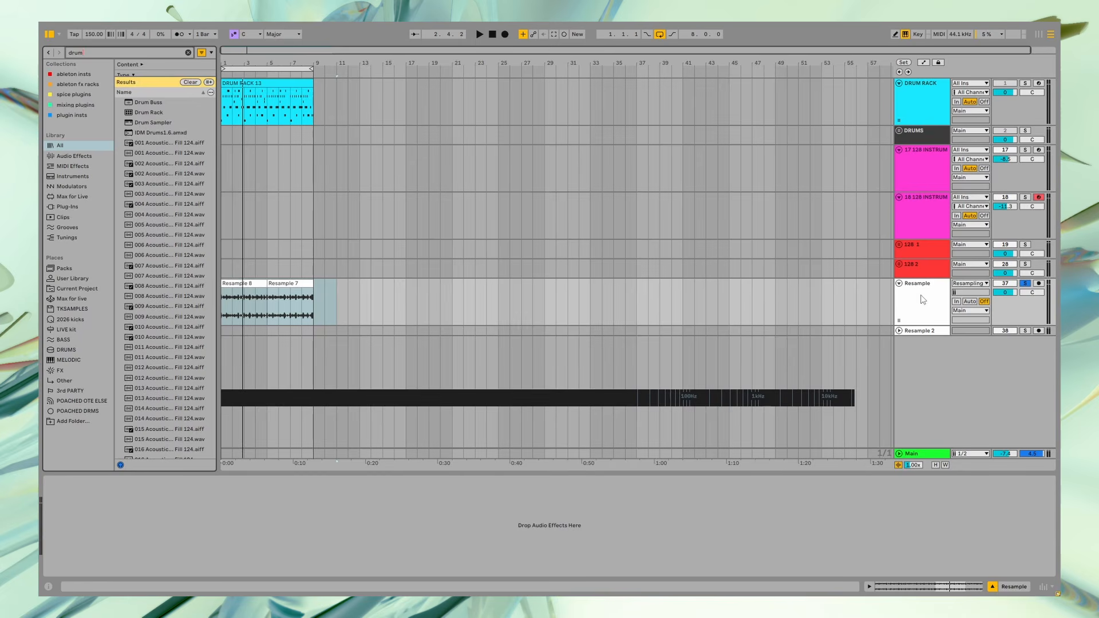
double_click(153, 101)
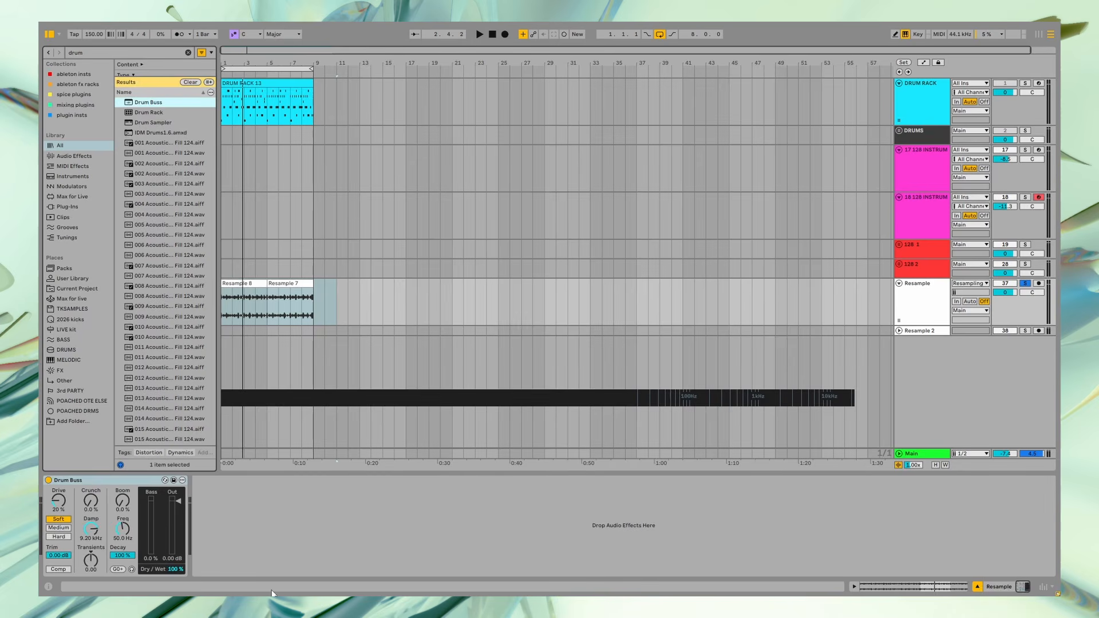
Step: During playback, adjust Drum Buss on the Resample track: Transients 0.22, Trim -11.2 dB and Crunch 43 %
key("space")
left_click(46, 533)
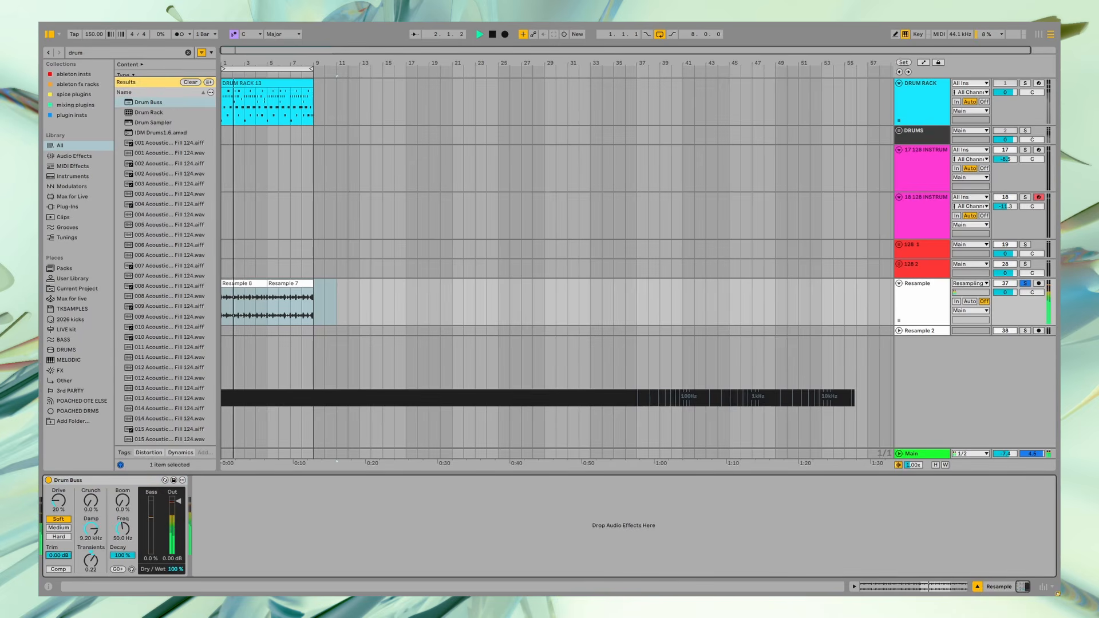
left_click_drag(57, 556, 56, 572)
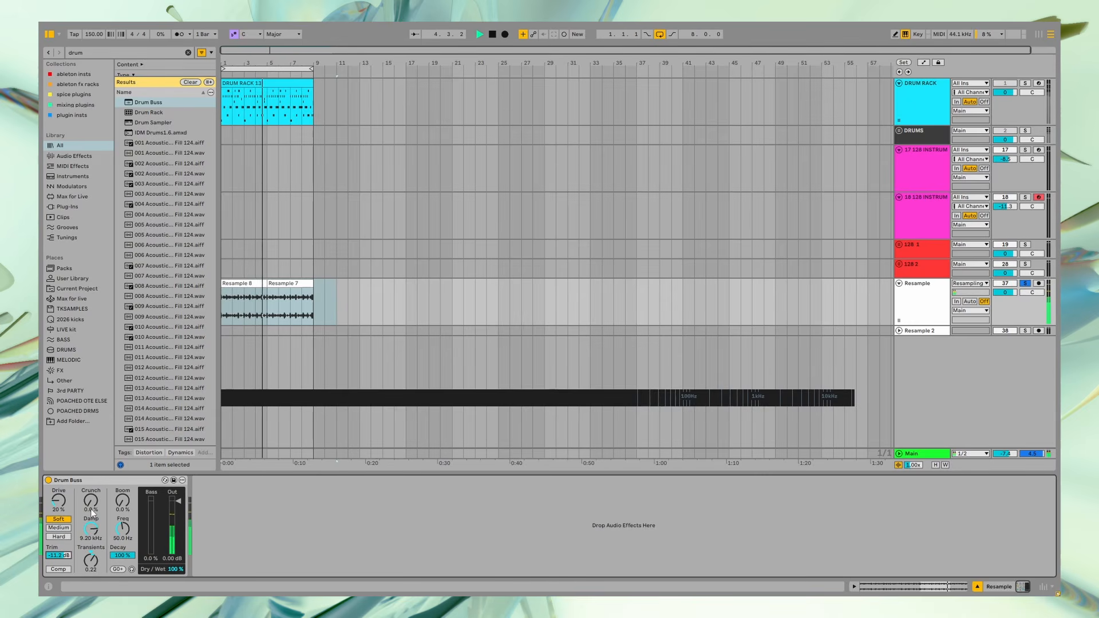
left_click_drag(91, 510, 91, 511)
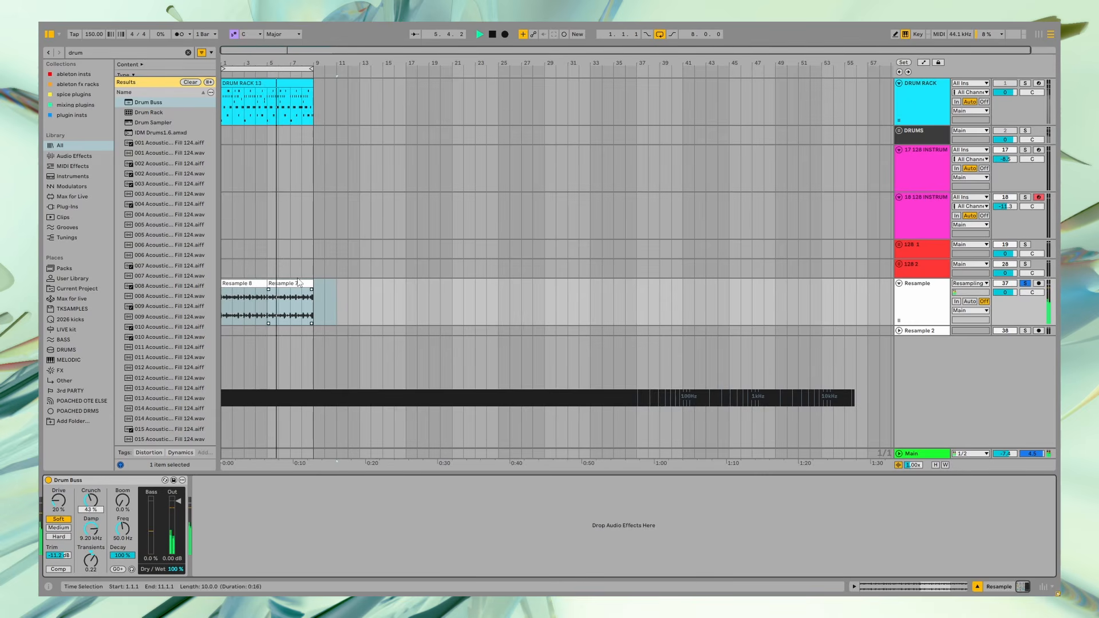
Step: Lower the Resample track's volume slightly and turn off its solo
left_click_drag(1006, 292, 1005, 293)
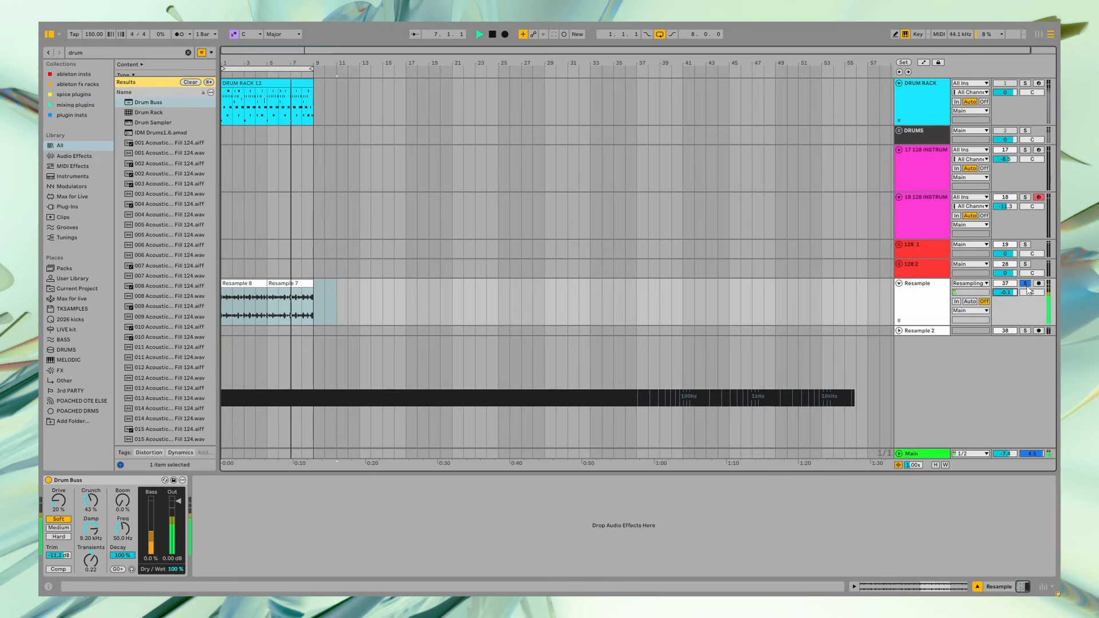
left_click(1025, 284)
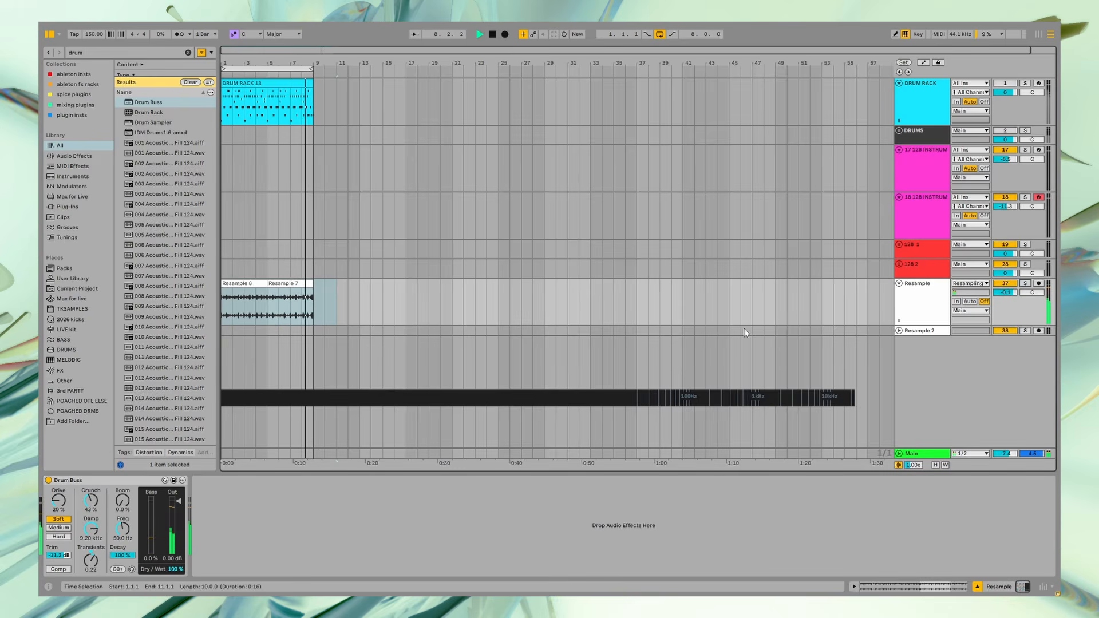
Step: Rename the first pink 128 instruments track as "1288 1" and the second as "128 2"
left_click(917, 223)
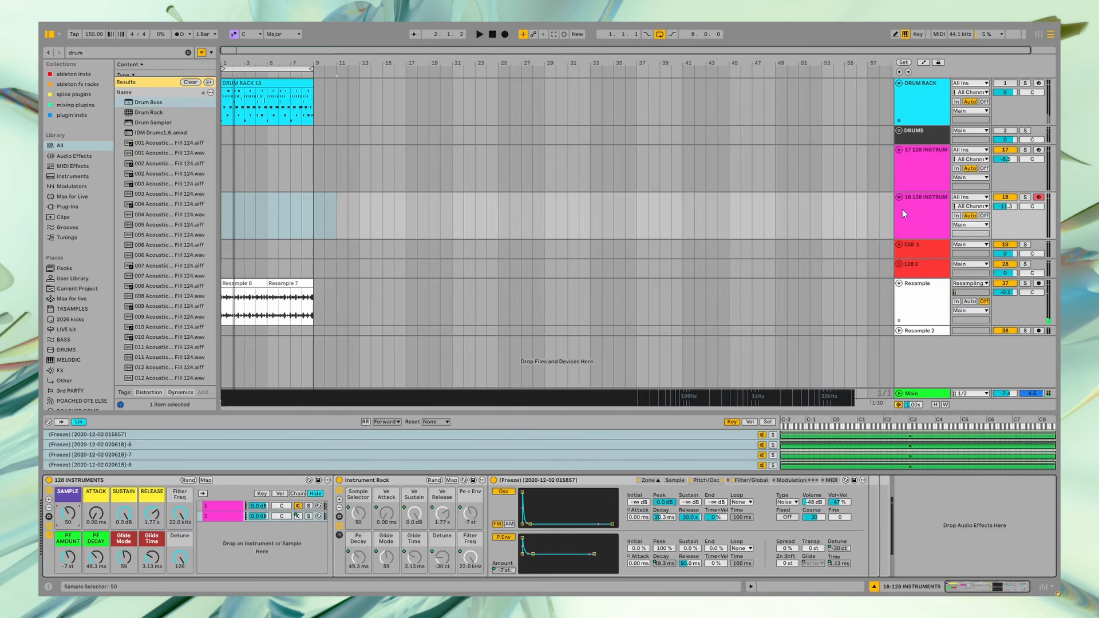
left_click(913, 170)
key("ctrl+r")
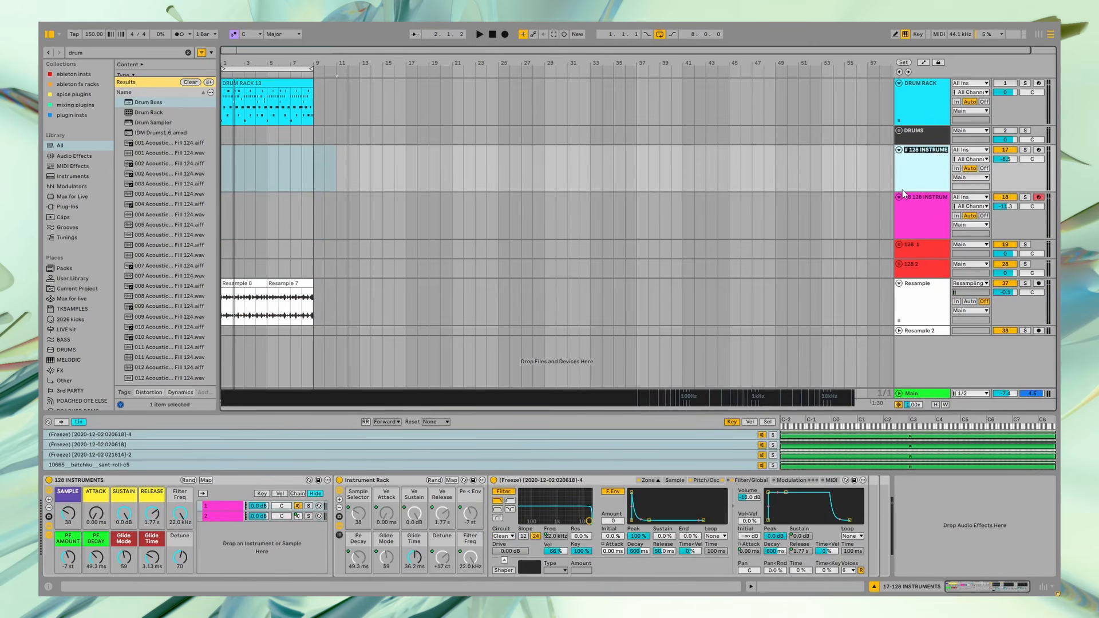
type("1288 1")
left_click(908, 211)
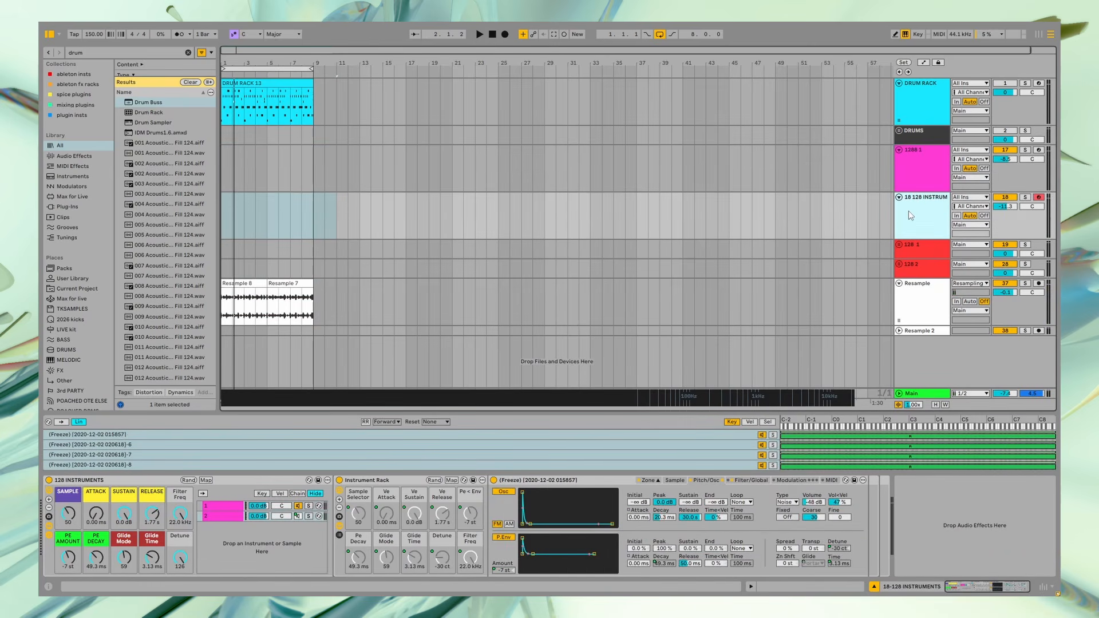
key("ctrl+r")
type("128 2")
key("Return")
key("Up")
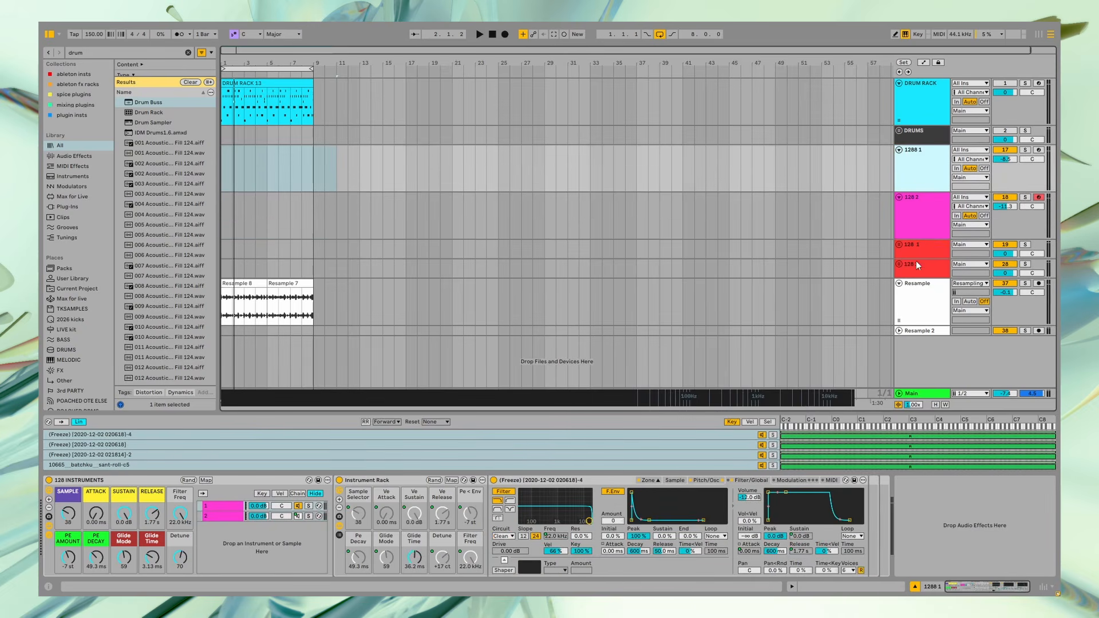
Step: Unfold the red 128 1 group and select its 20 Audio track in the arrangement
left_click(900, 245)
left_click(916, 303)
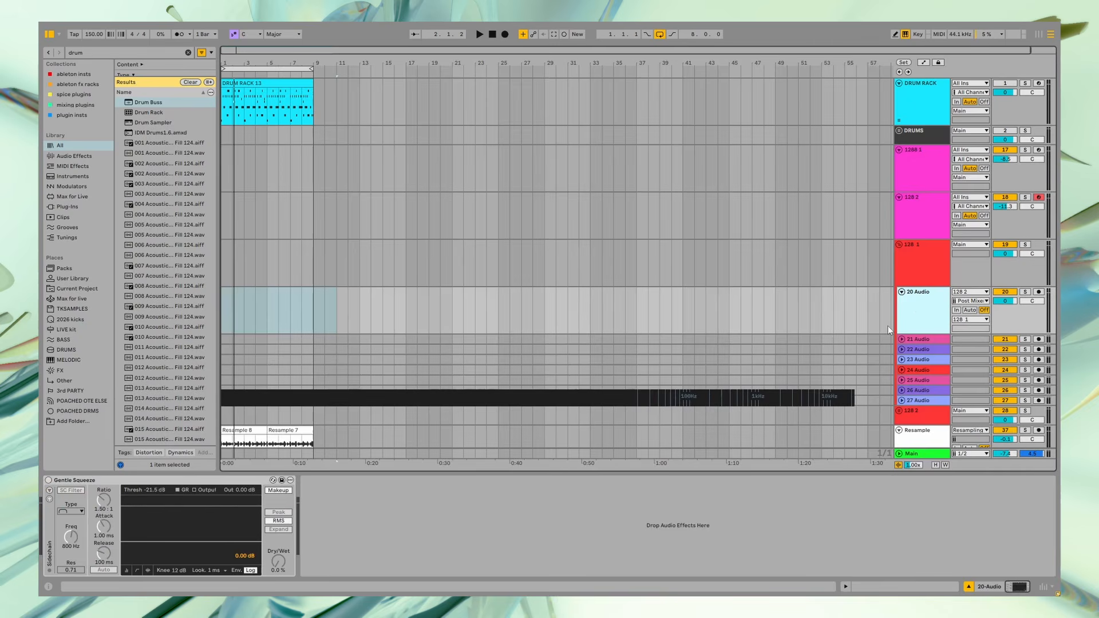
scroll(923, 318, "down", 3)
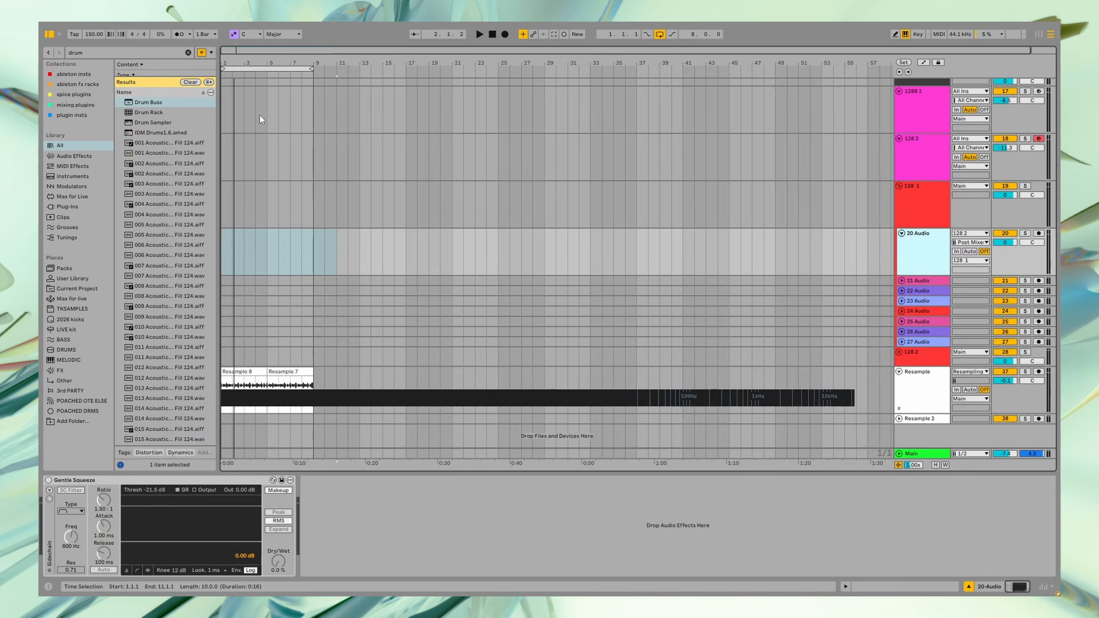
left_click_drag(245, 57, 207, 187)
scroll(321, 225, "up", 3)
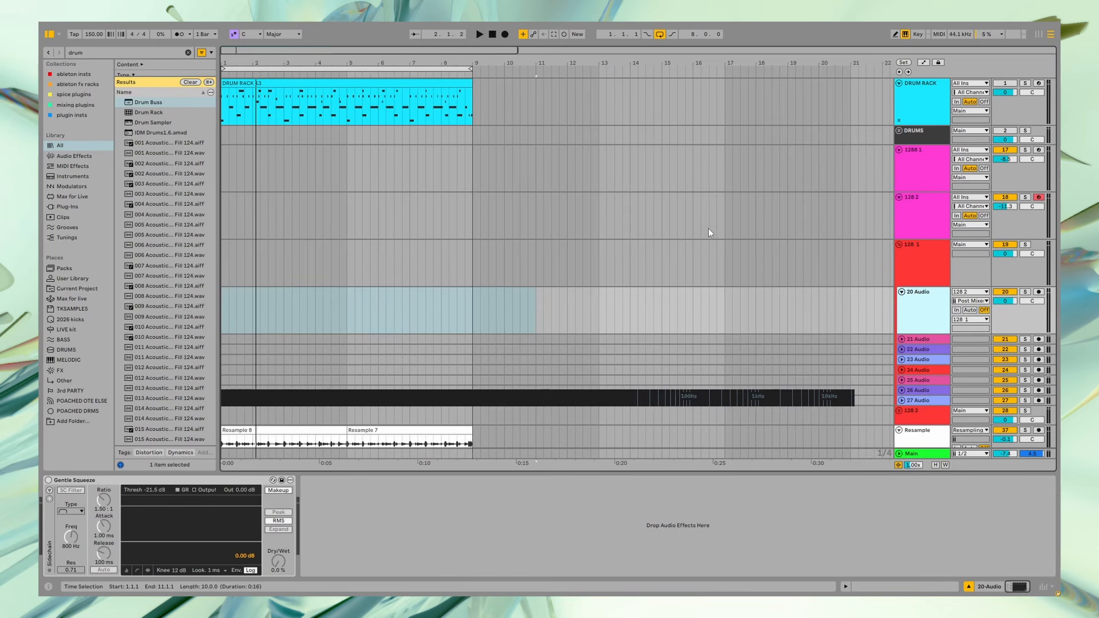
Step: Disarm 128 2 with its monitoring set to In, arm 20 Audio and record the instrument onto it from bar 1
key("space")
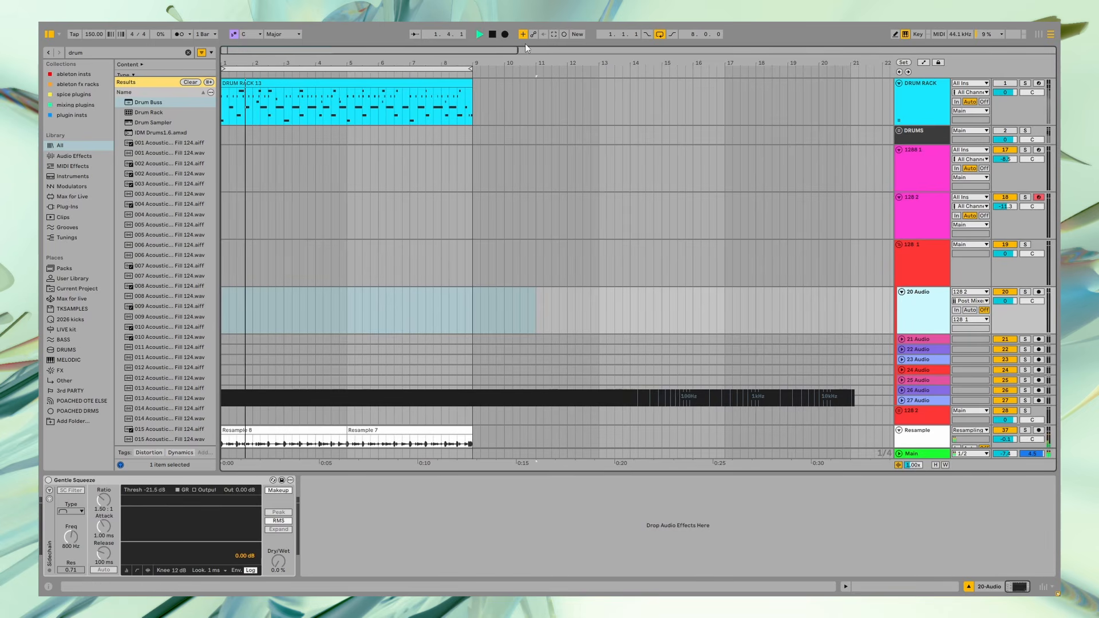
left_click(503, 37)
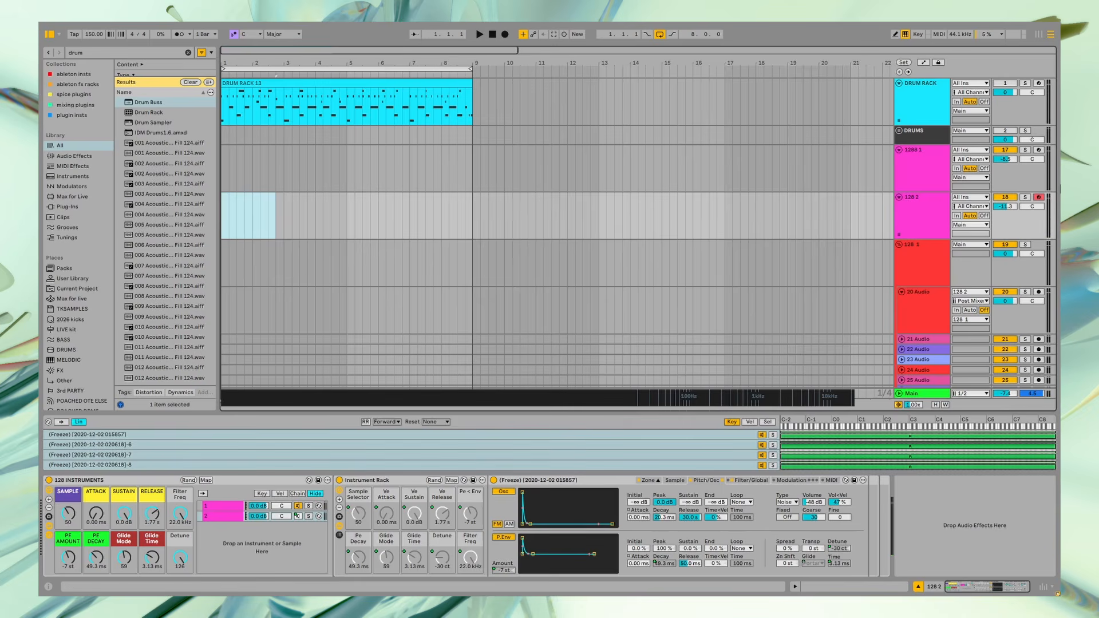
left_click(1038, 197)
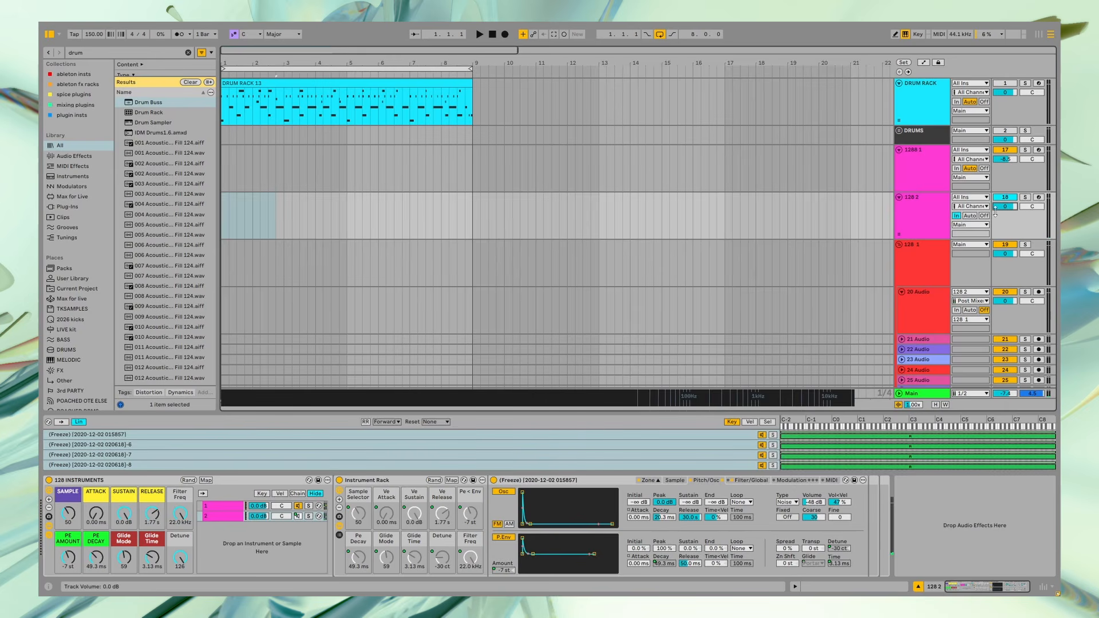
left_click(1038, 292)
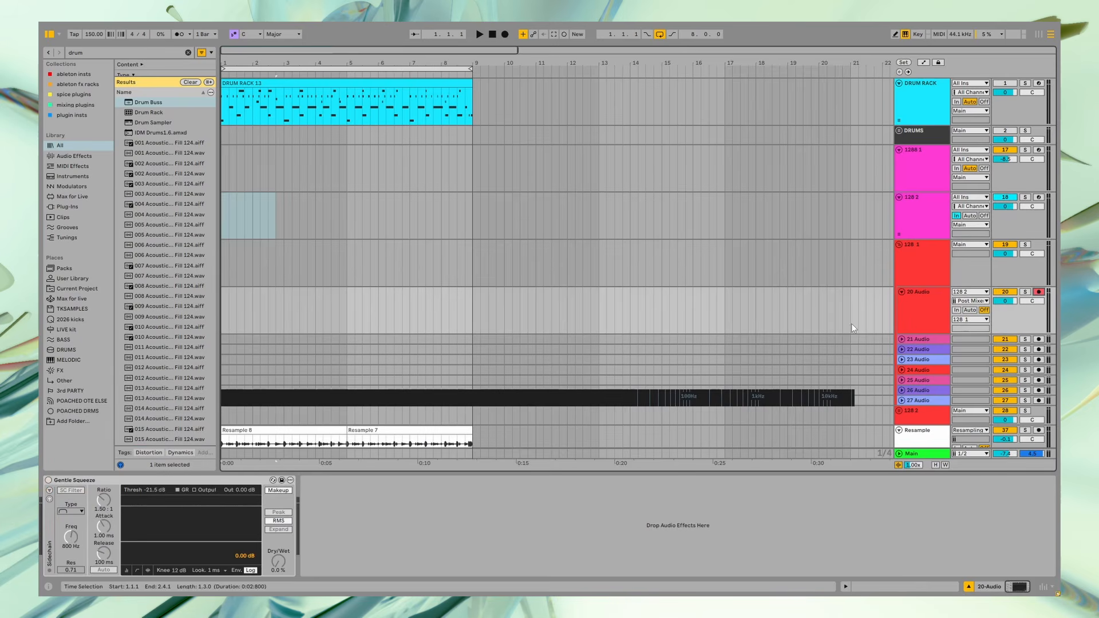
left_click_drag(388, 289, 154, 192)
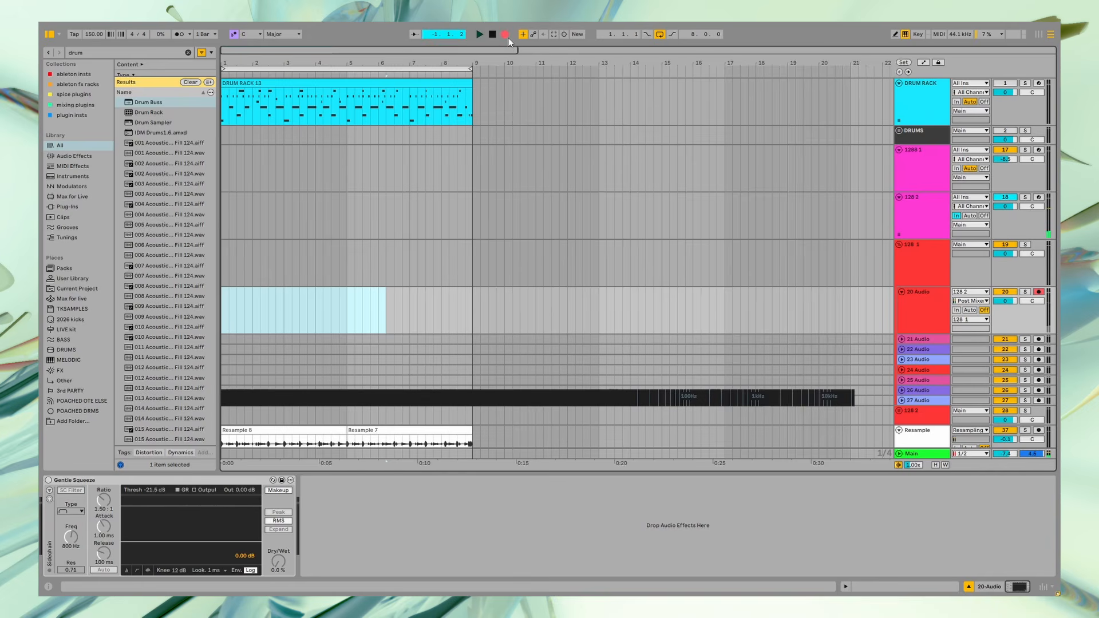
key("F9")
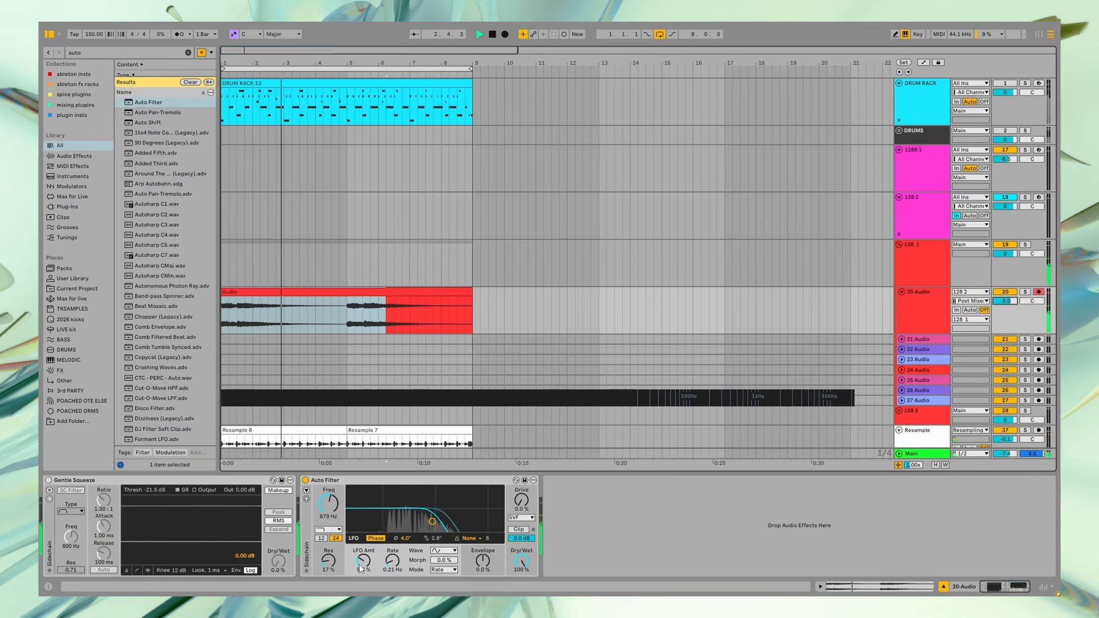
Step: On 20 Audio's Auto Filter, set the LFO amount to 3.0 % and the LFO rate mode to Time
left_click_drag(364, 561, 393, 557)
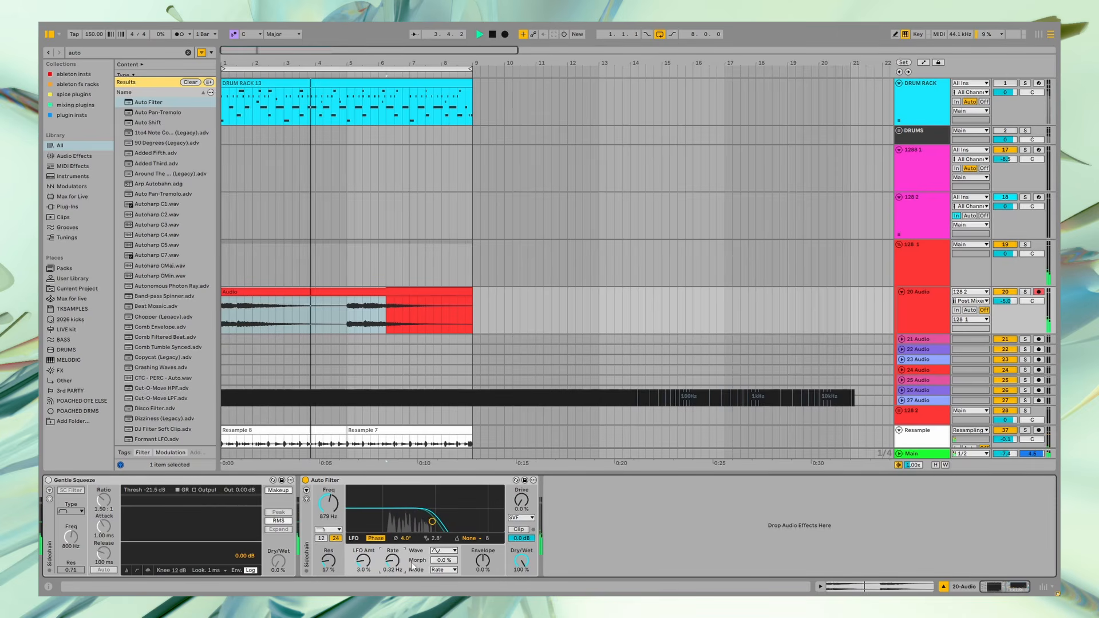
left_click(444, 569)
left_click(444, 532)
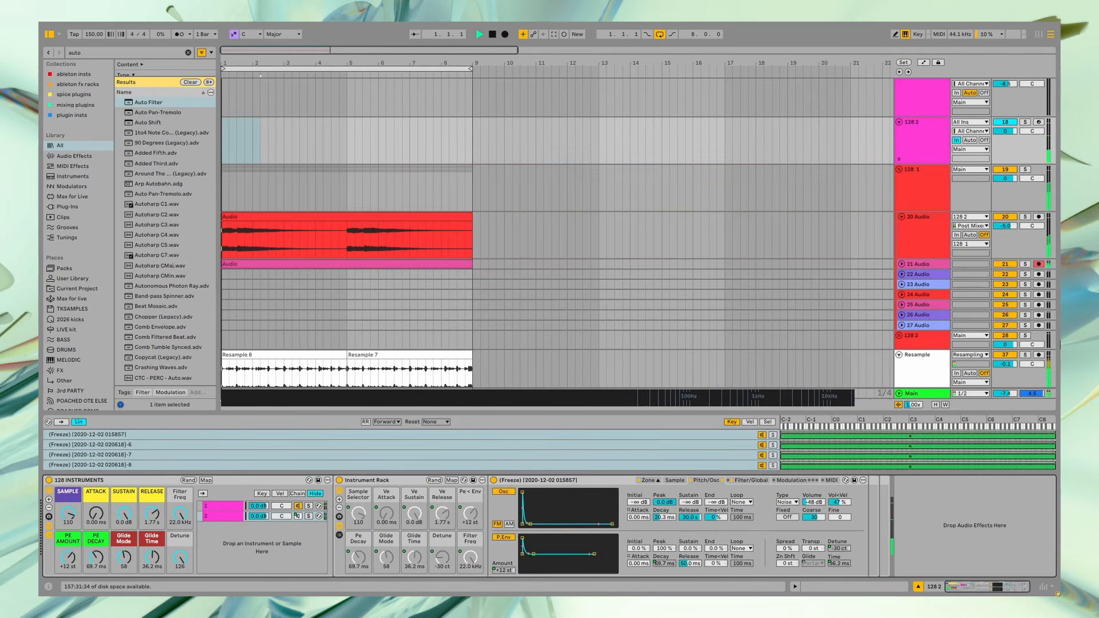
Step: Stop playback, select the 128 2 track and try to record another take onto 21 Audio from bar 1
scroll(327, 118, "up", 3)
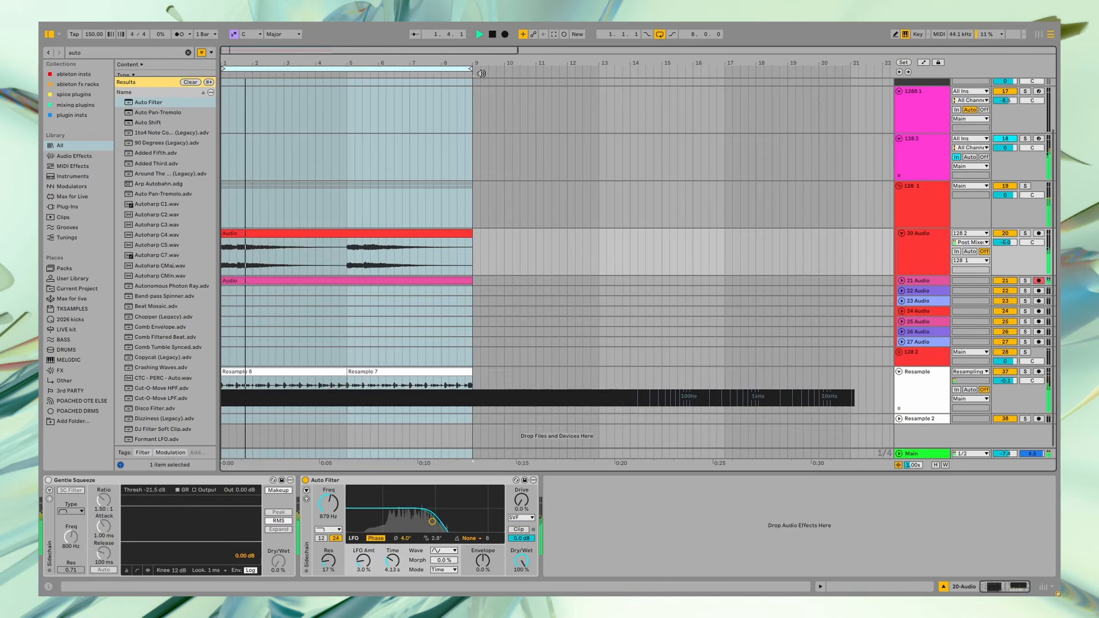
key("space")
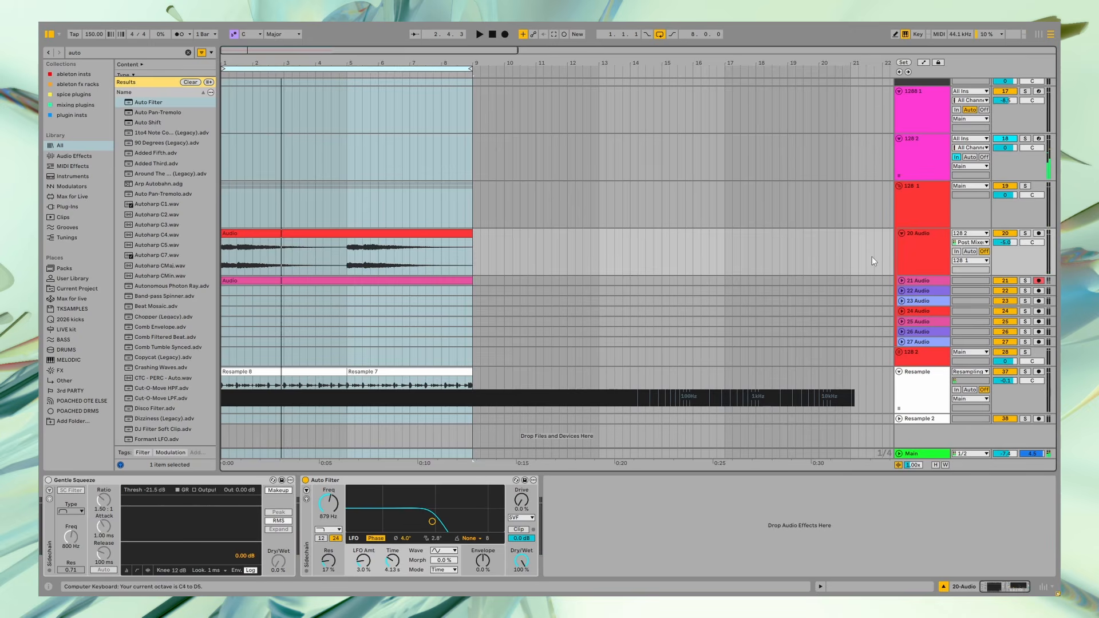
left_click(925, 166)
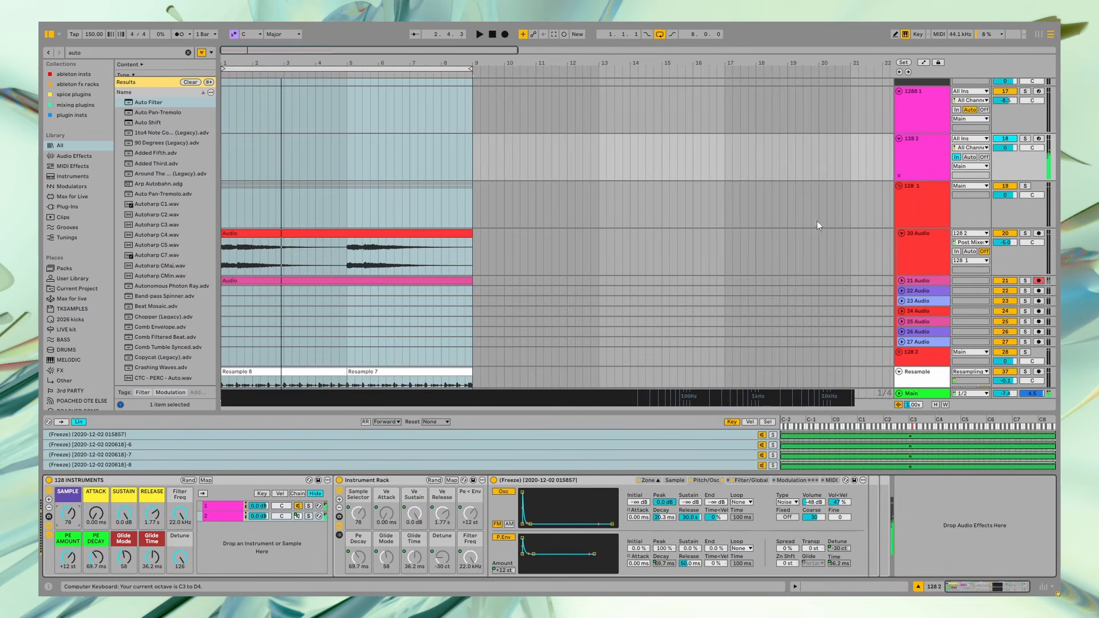
left_click_drag(327, 188, 223, 137)
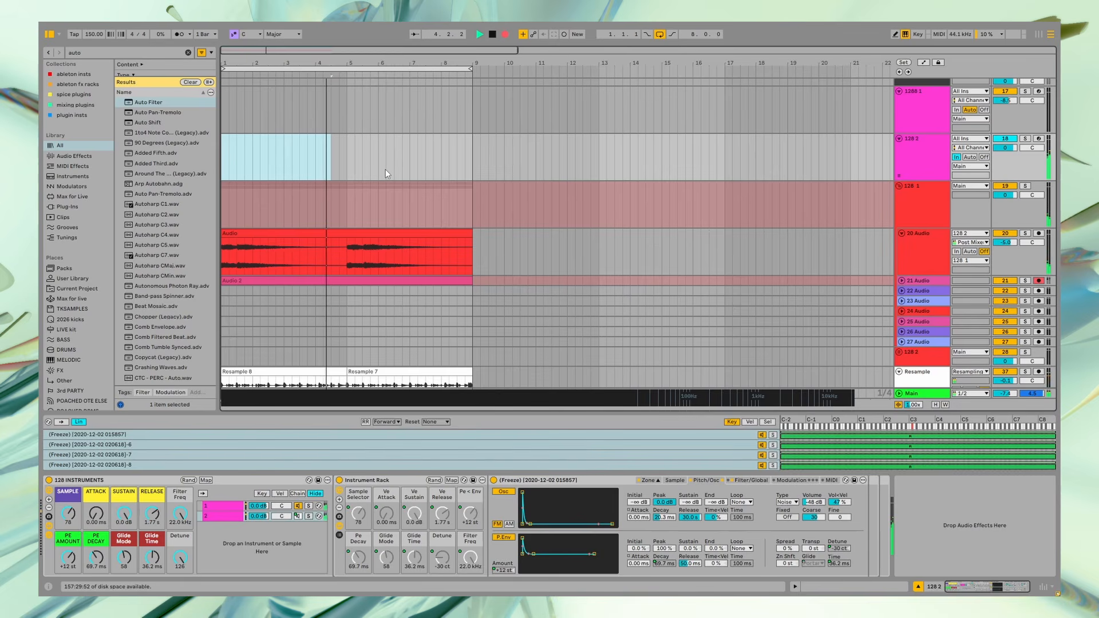
key("space")
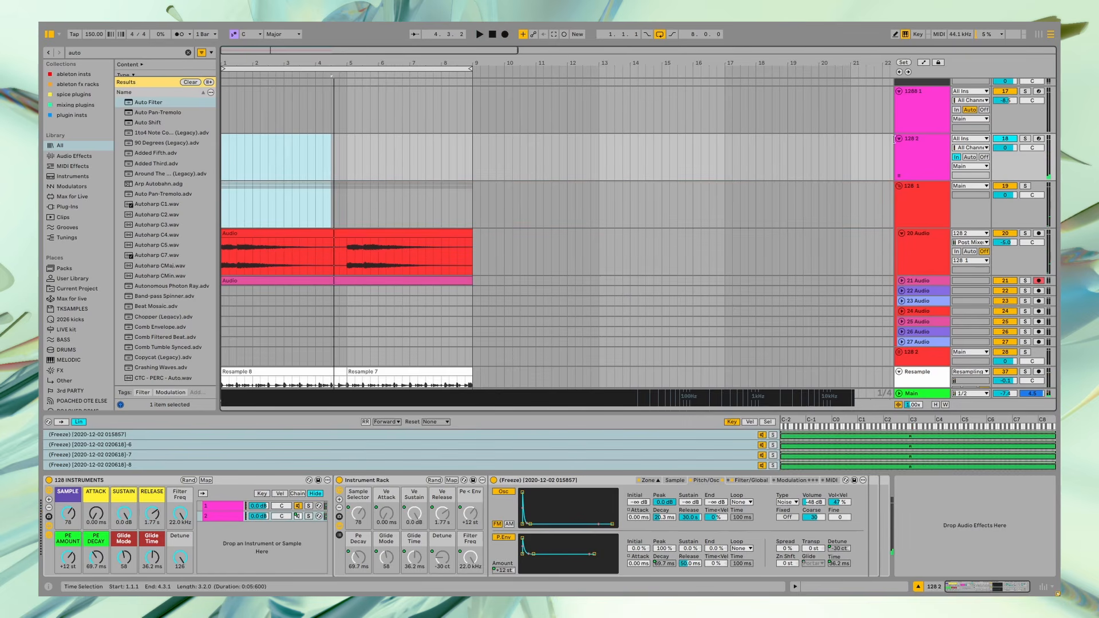
Step: Record a take of the 128 2 instrument onto the 22 Audio track
key("x")
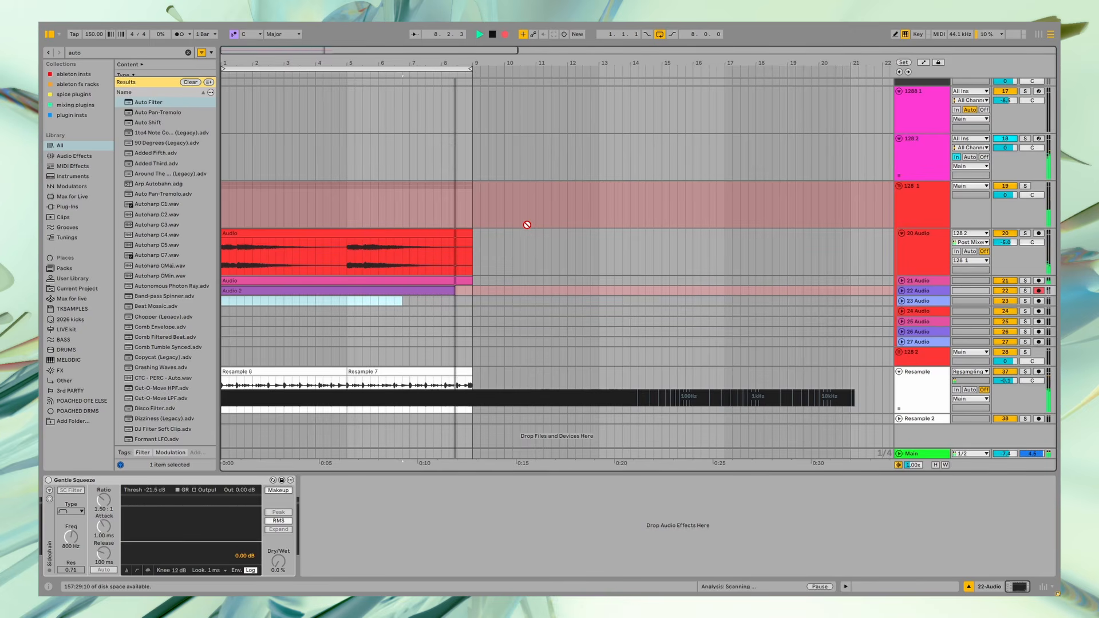
key("space")
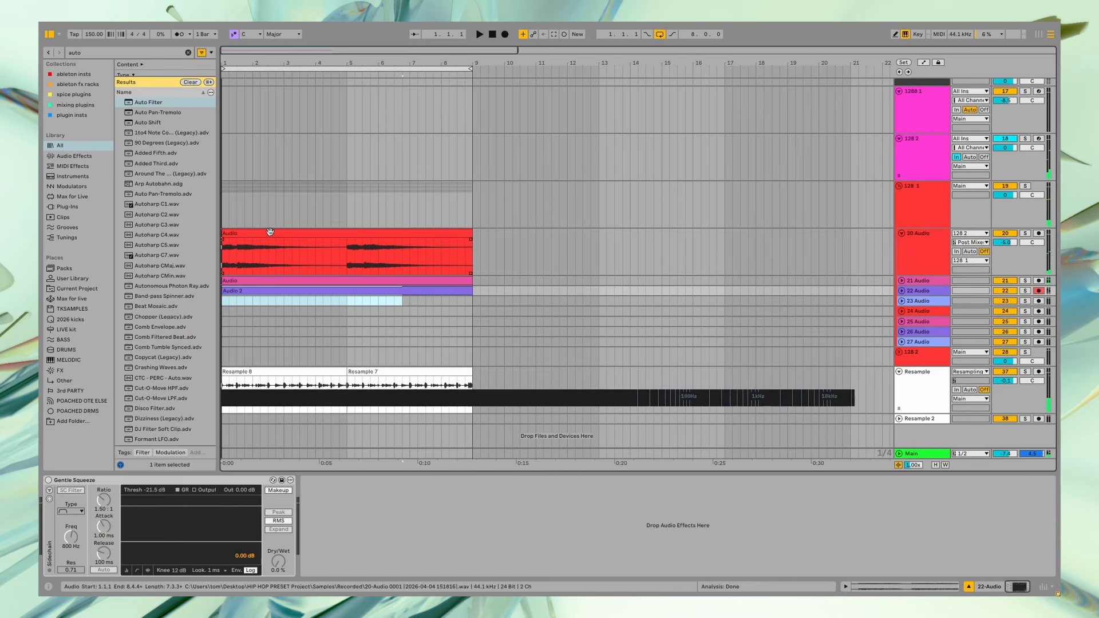
Step: Open the recorded clip on 21 Audio, select its whole waveform and quantize it
left_click(257, 280)
key("ctrl+a")
right_click(351, 479)
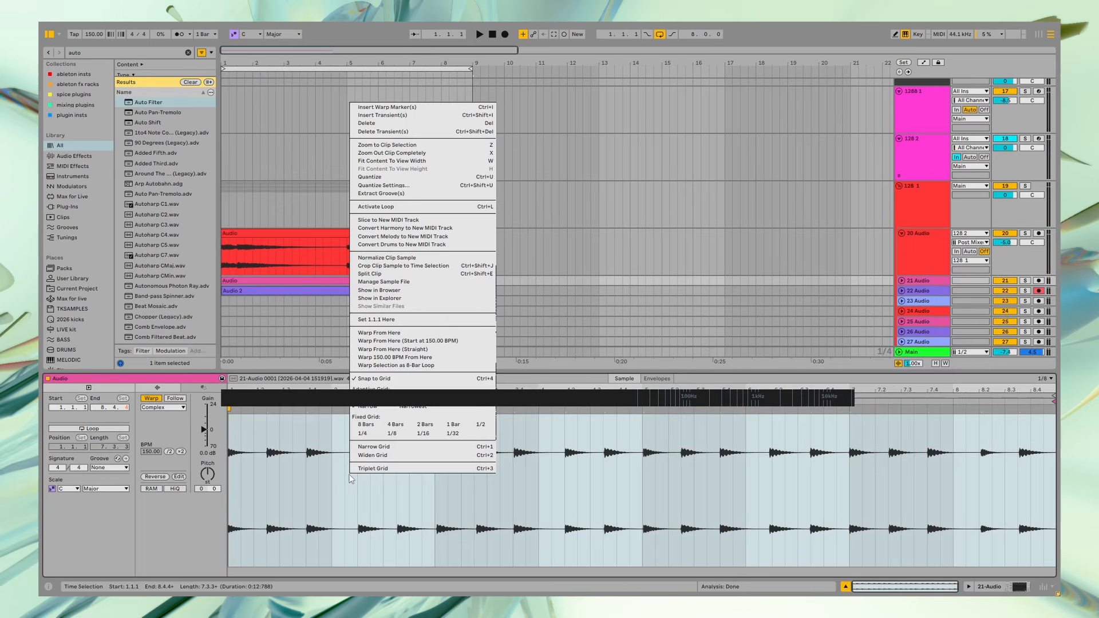
left_click(384, 179)
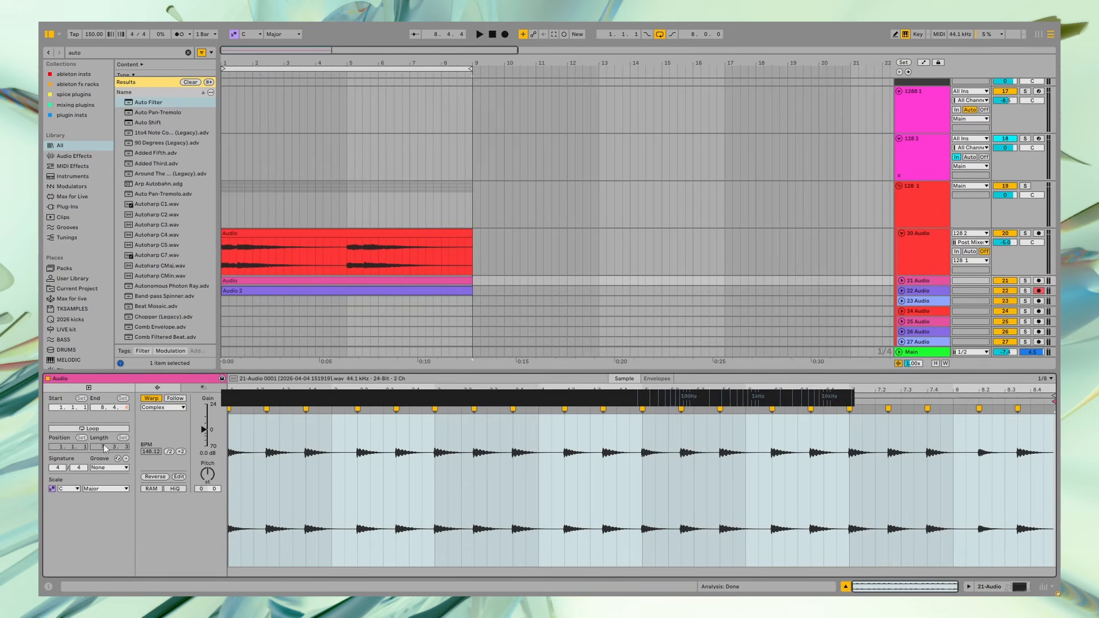
Step: Set the 21 Audio clip's quantize grid to 1/8 in its quantize settings and play the arrangement
right_click(367, 480)
left_click(415, 191)
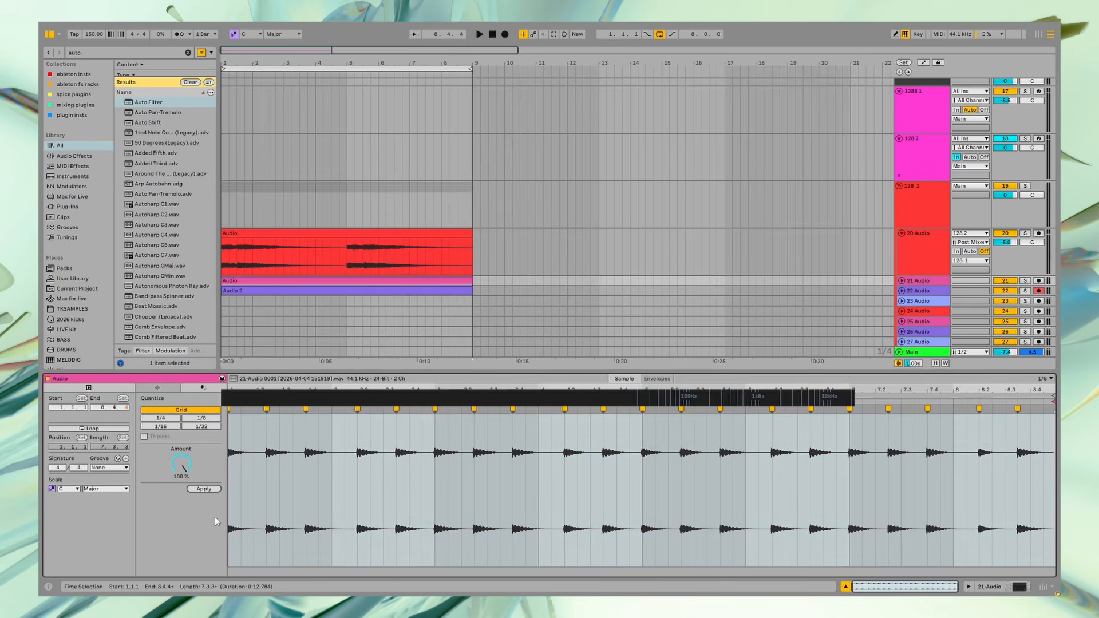
left_click(201, 418)
key("space")
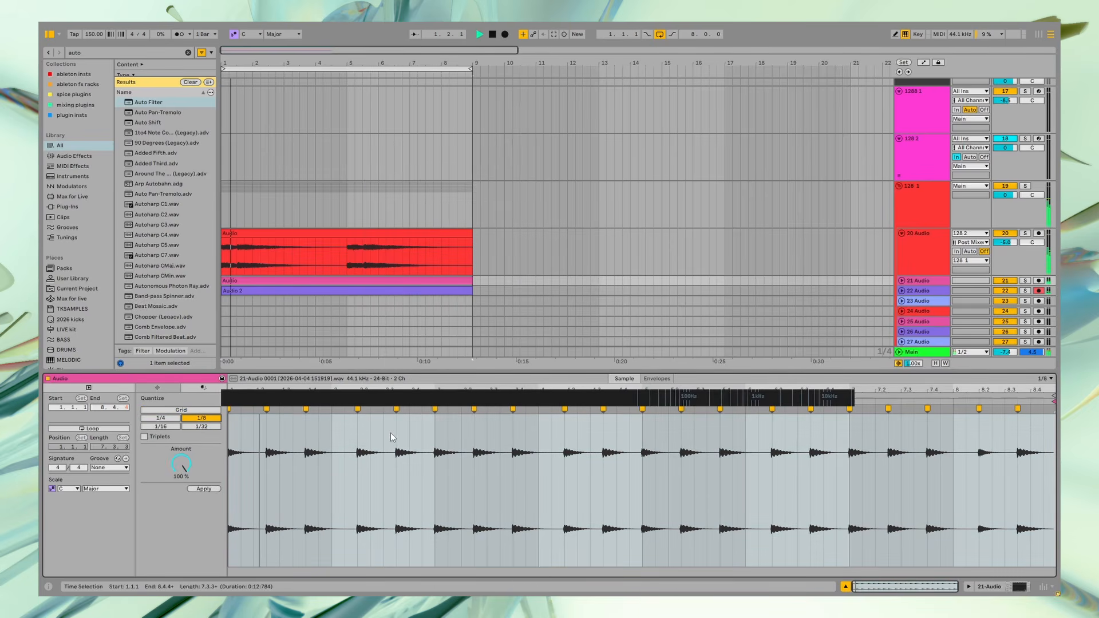
Step: Unfold the 21 Audio track and lower its volume during playback
scroll(847, 246, "down", 2)
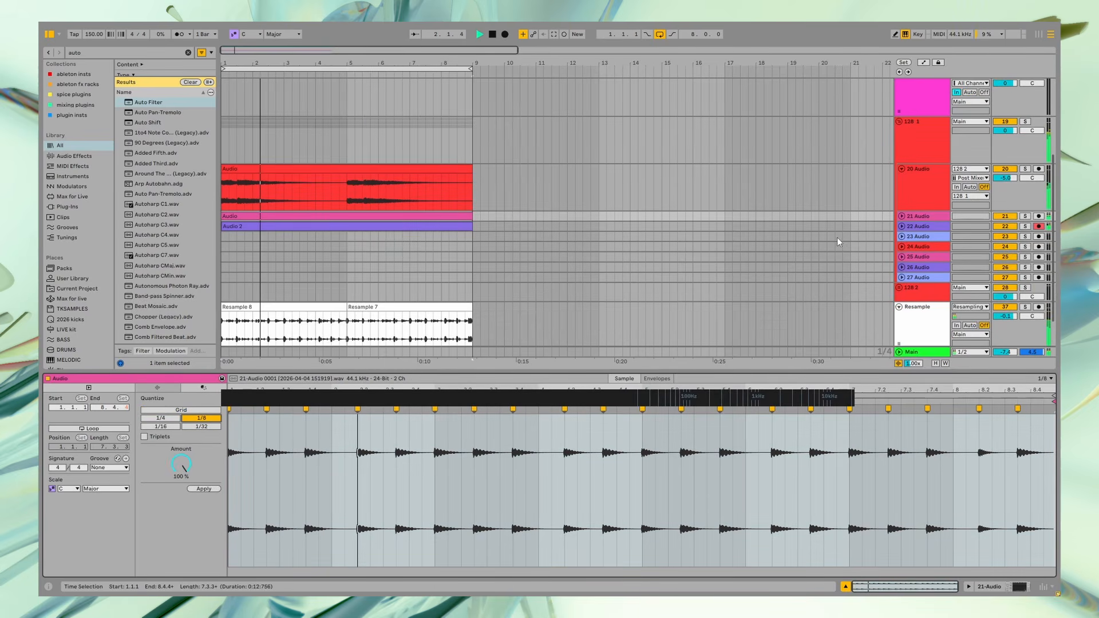
left_click(901, 216)
left_click_drag(1004, 225, 1005, 249)
Step: Search the browser for "echo" and load Echo onto the 21 Audio track
left_click(920, 230)
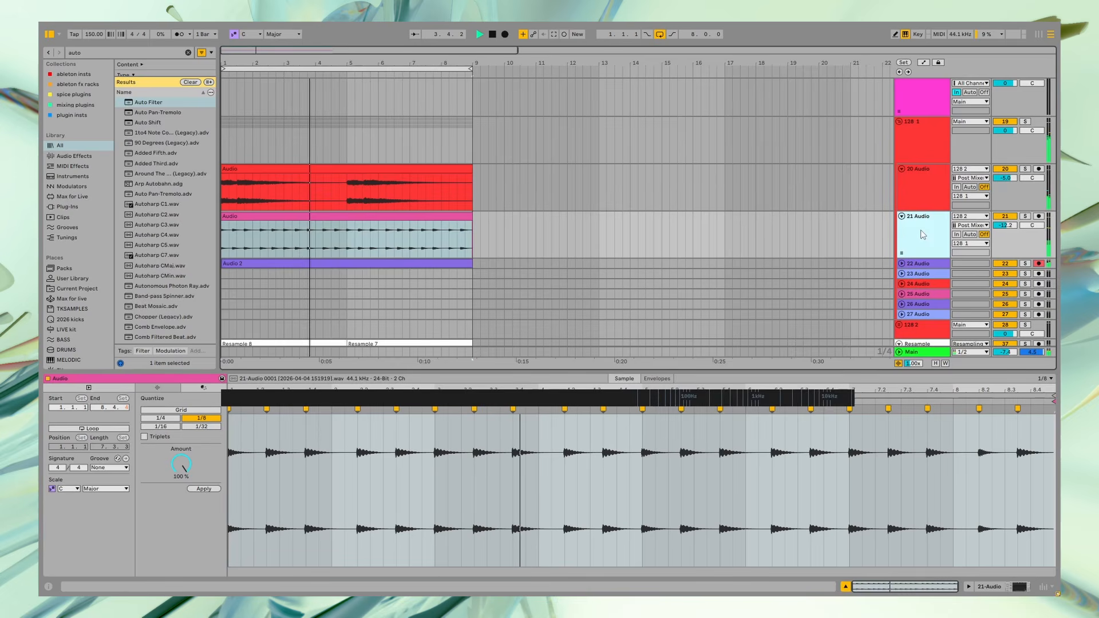
key("ctrl+f")
type("echo")
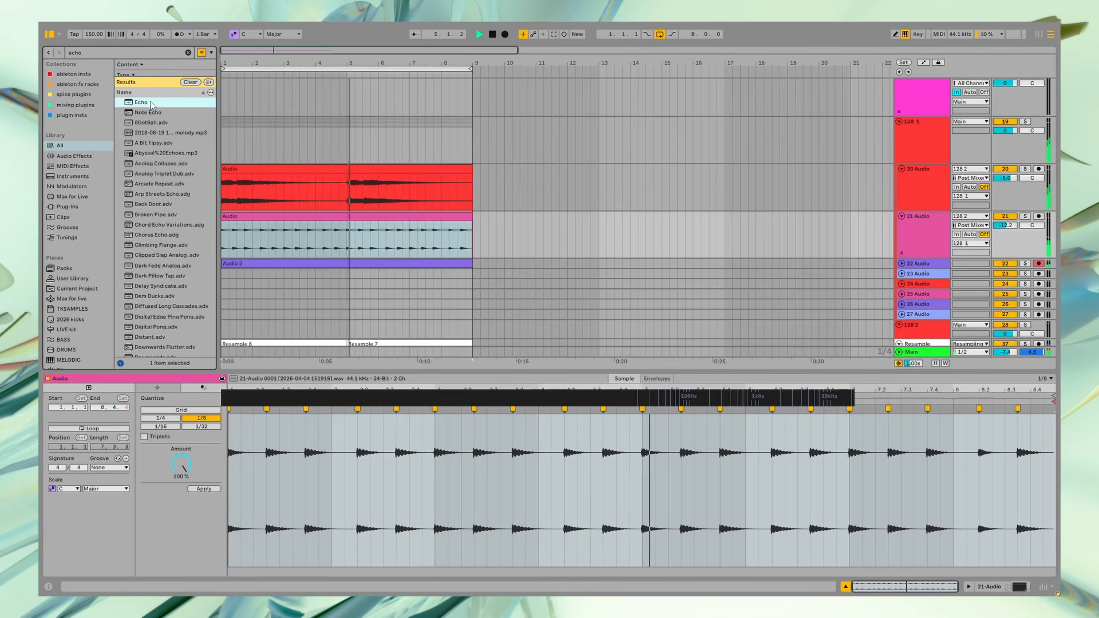
key("Return")
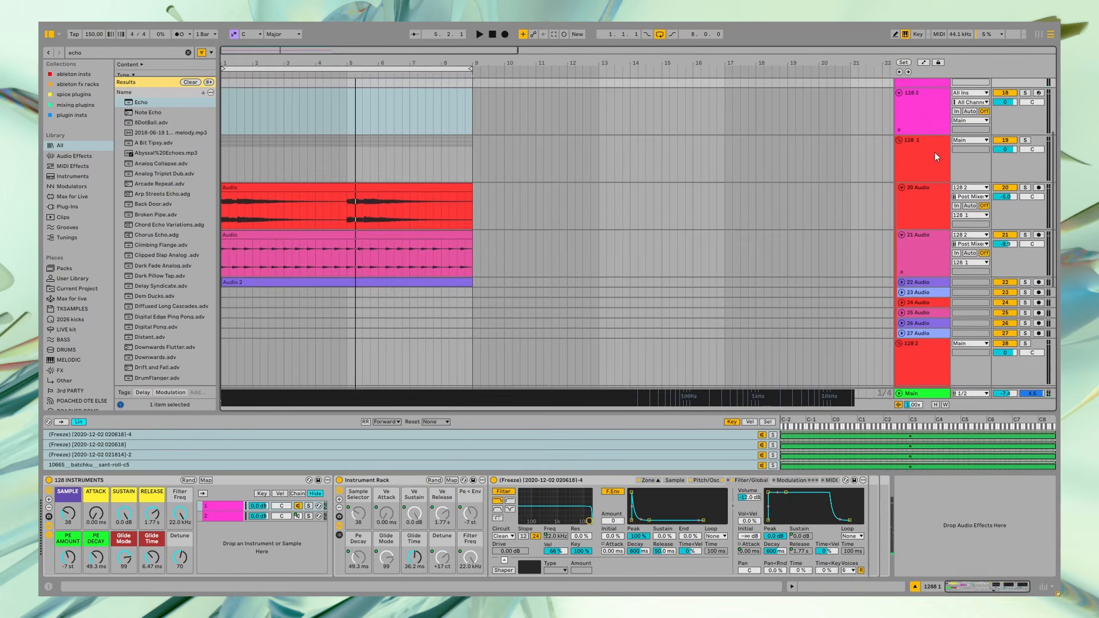
Step: Fold the 128 1 group and go to the 128 2 group below it
scroll(933, 152, "up", 1)
left_click(923, 161)
left_click(899, 152)
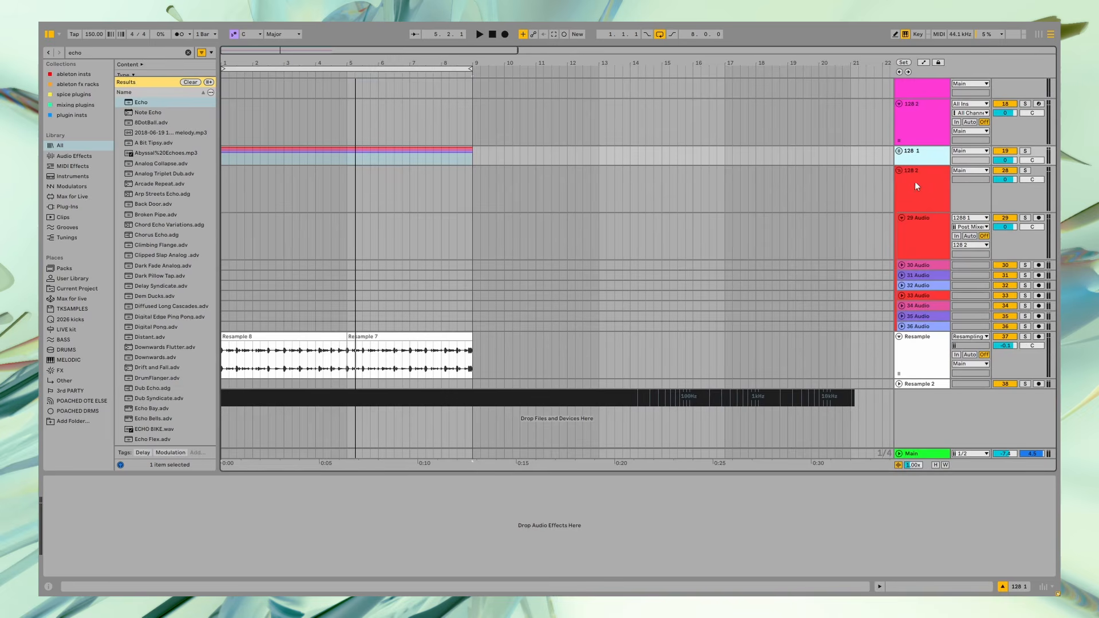
left_click(925, 187)
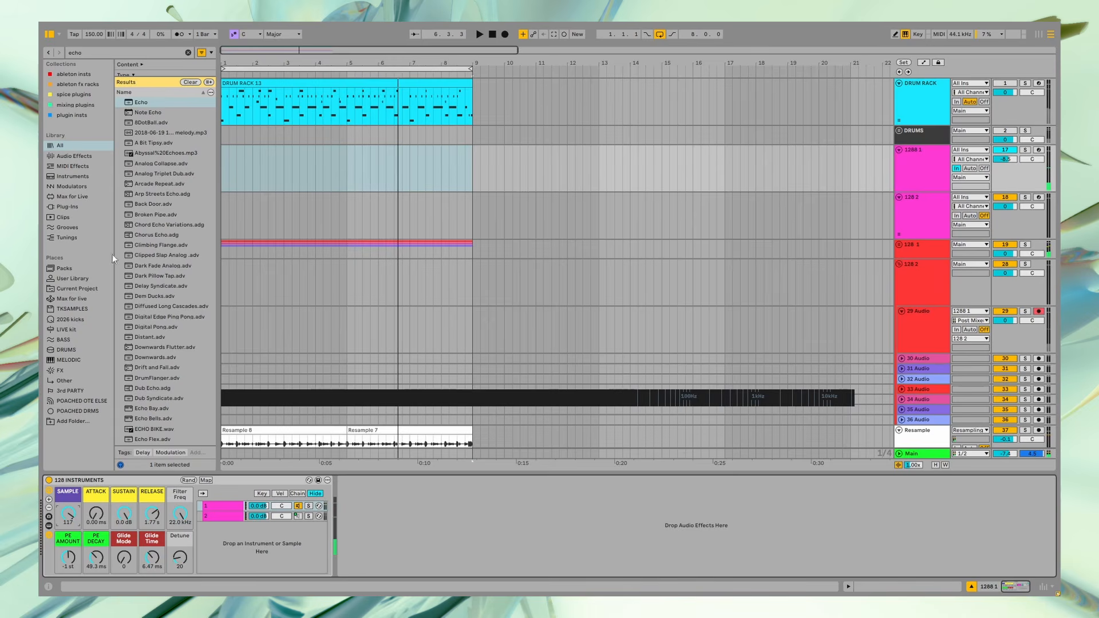
Step: Select bar 1 on the 1288 1 track, record eight bars of the instrument into 29 Audio and play the arrangement back
left_click_drag(252, 170, 214, 170)
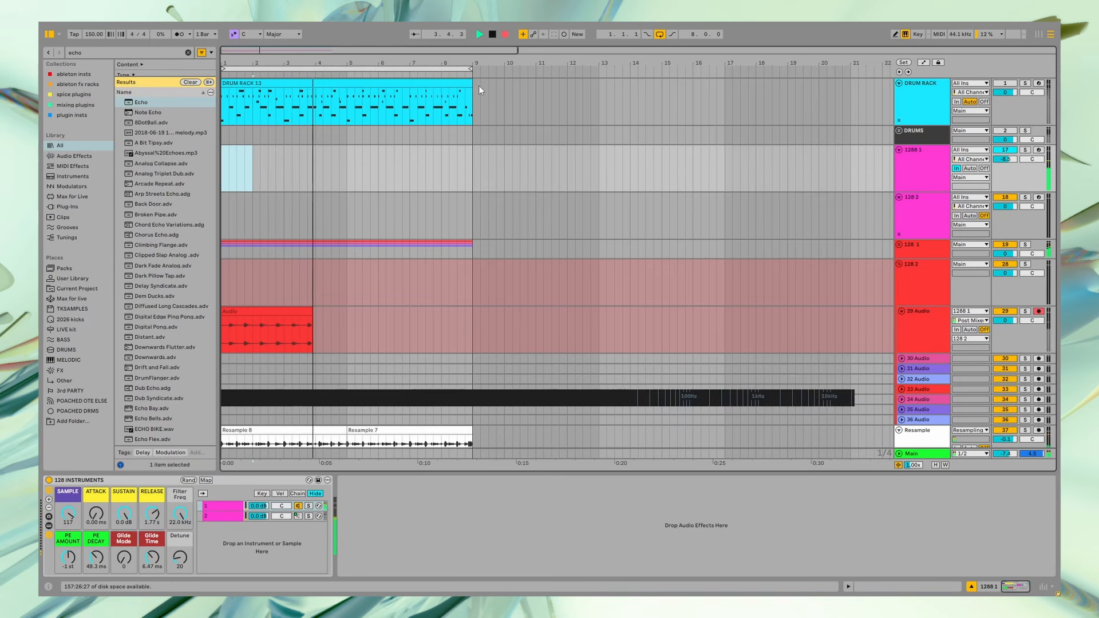
key("plus")
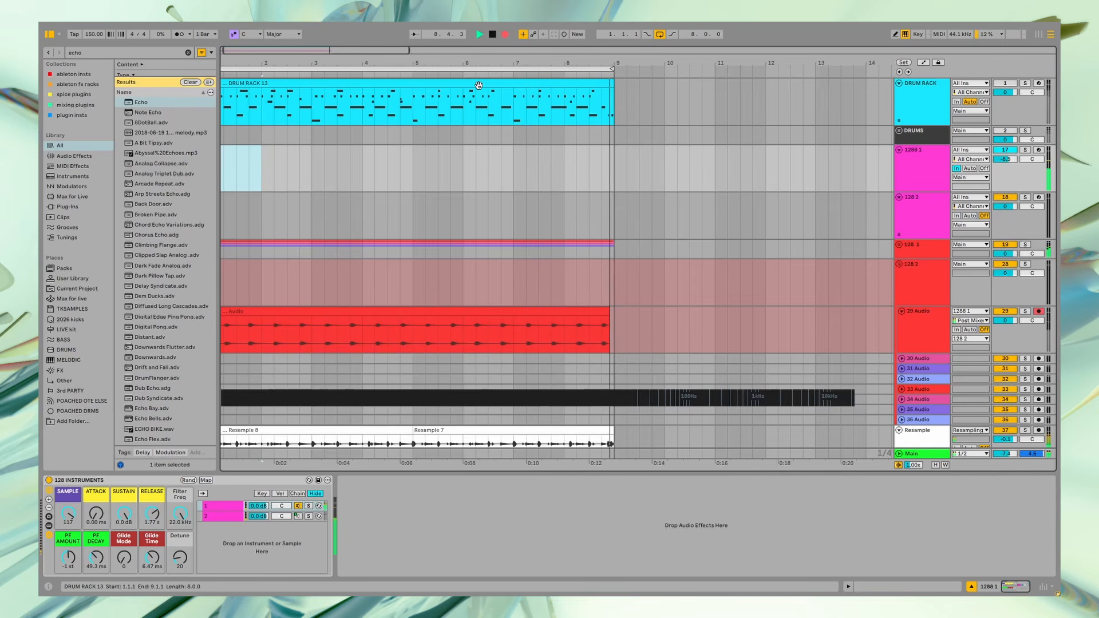
key("space")
key("space")
scroll(738, 223, "down", 3)
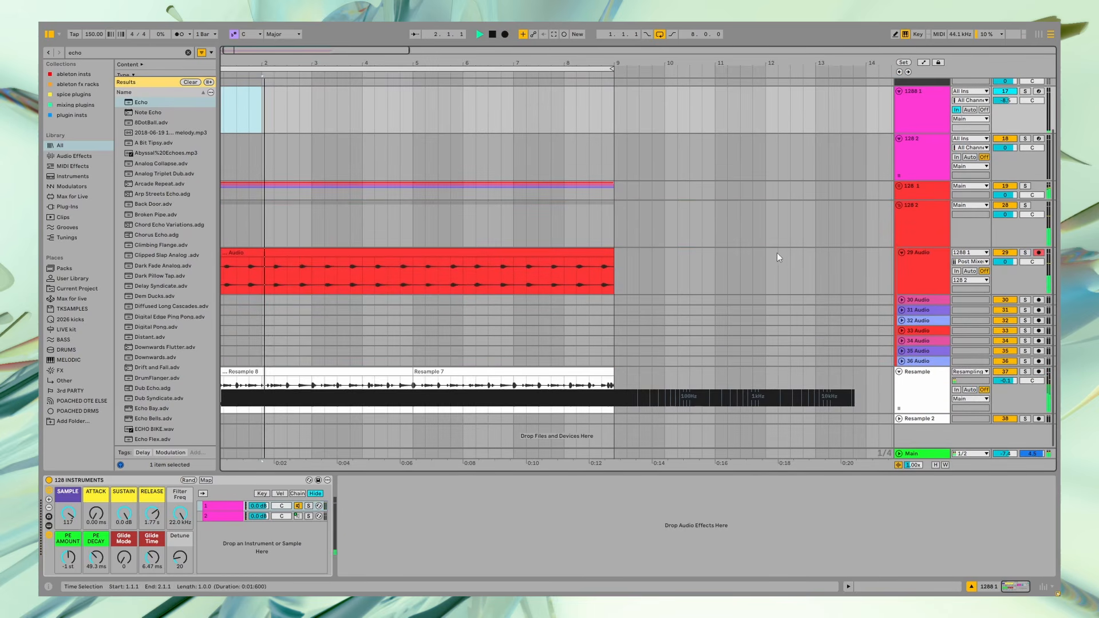
scroll(925, 228, "up", 3)
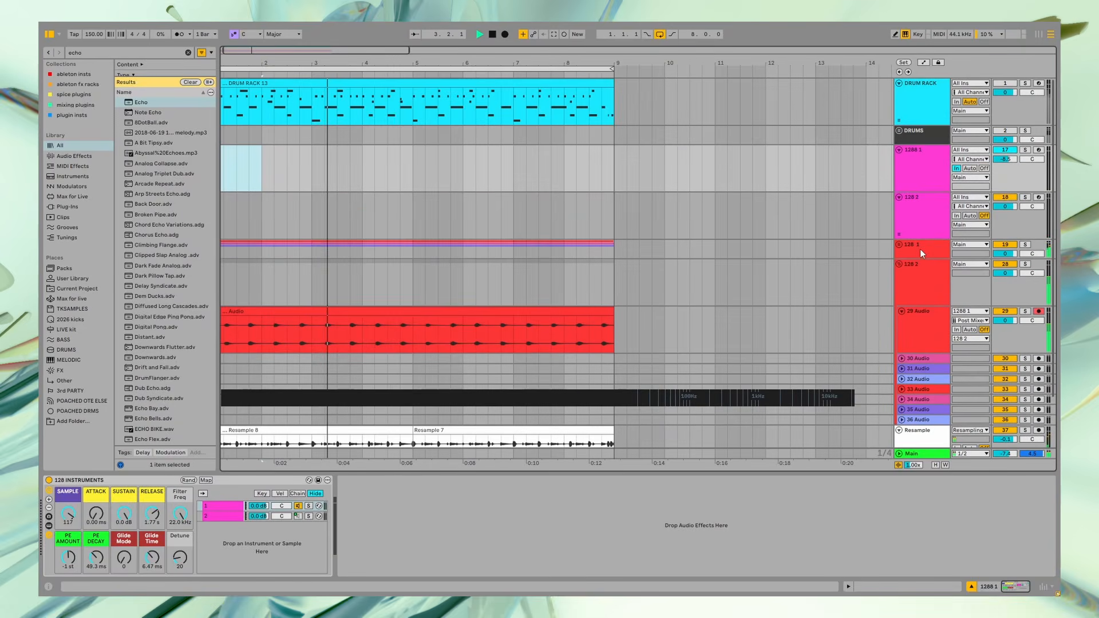
Step: Unfold the 128 1 group, deactivate its 21 Audio track during playback and fold the group again
left_click(899, 245)
scroll(899, 256, "down", 5)
left_click(1005, 243)
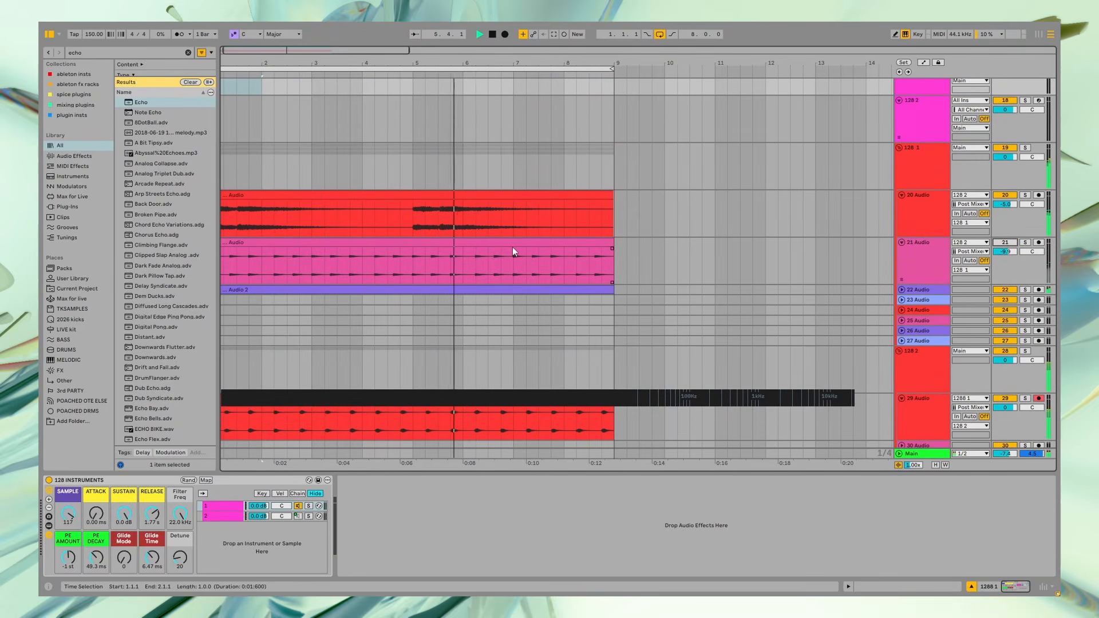
left_click(899, 148)
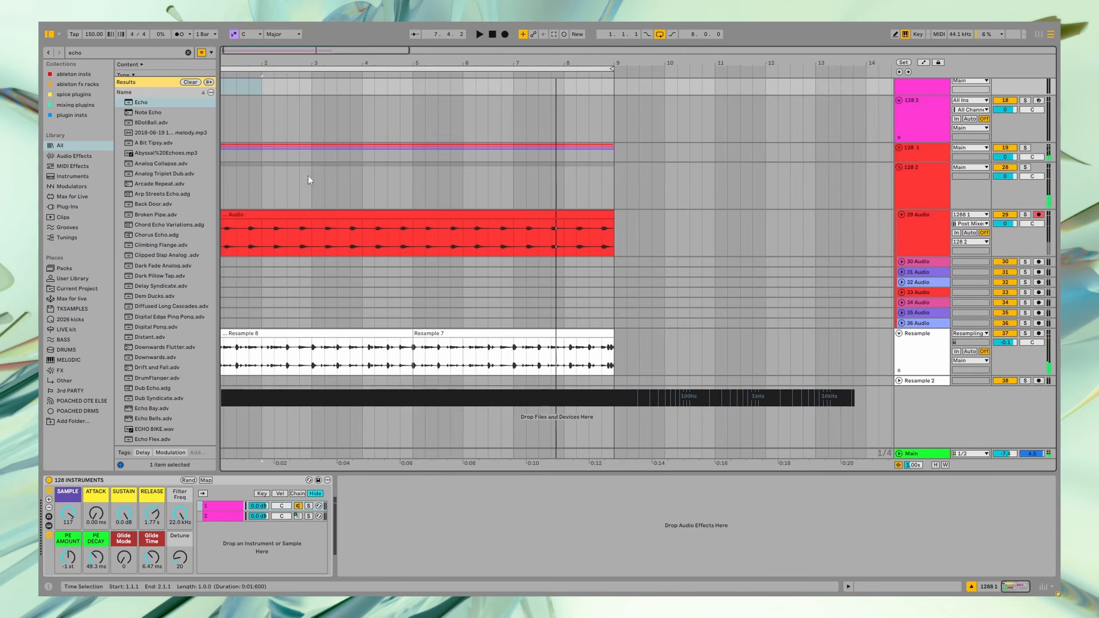
Step: Select all tracks, fold them together and exit the full-screen view
scroll(390, 218, "up", 3)
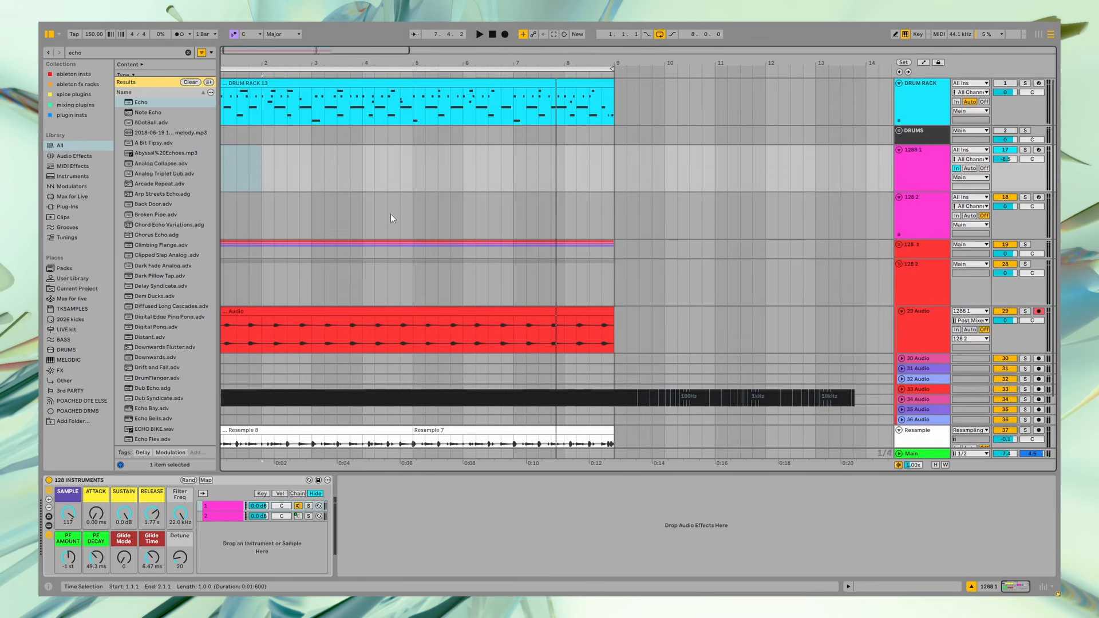
left_click_drag(245, 59, 241, 34)
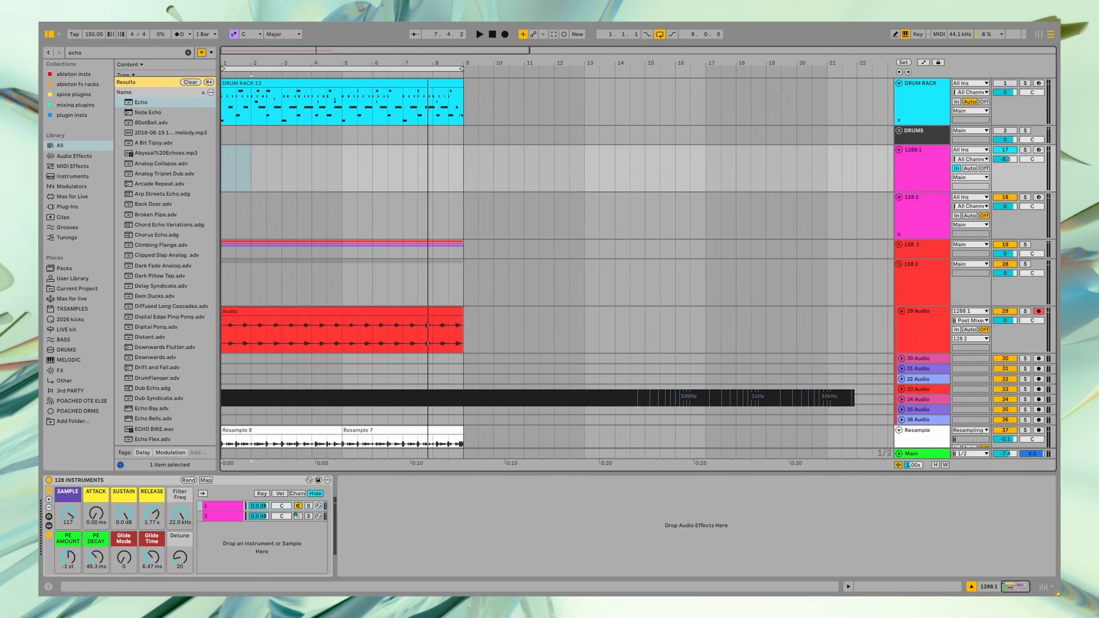
key("ctrl+a")
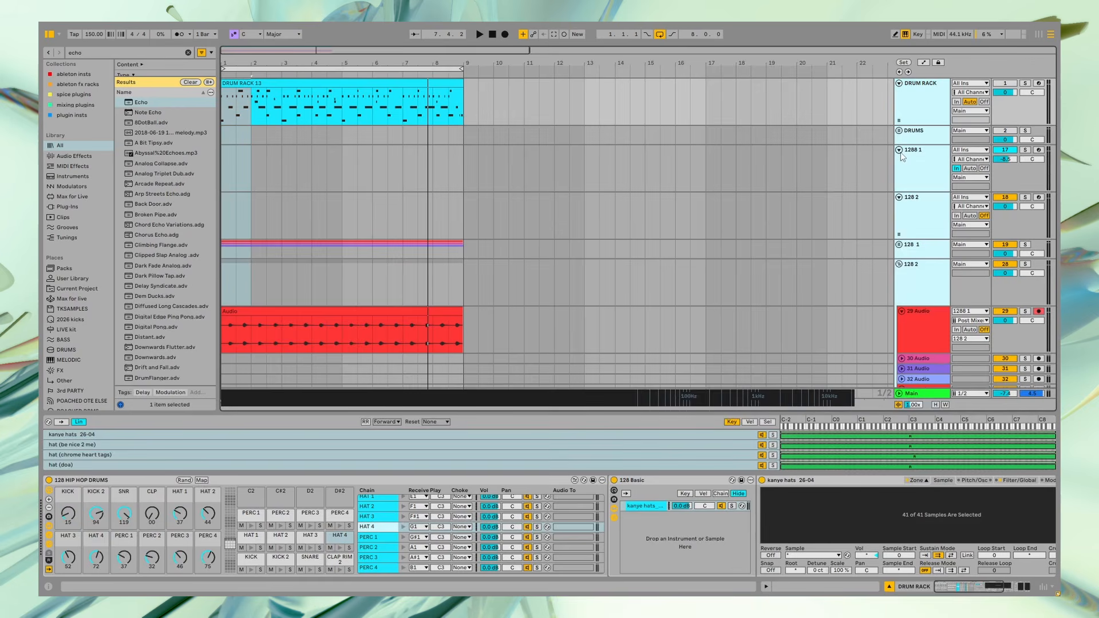
left_click(899, 151)
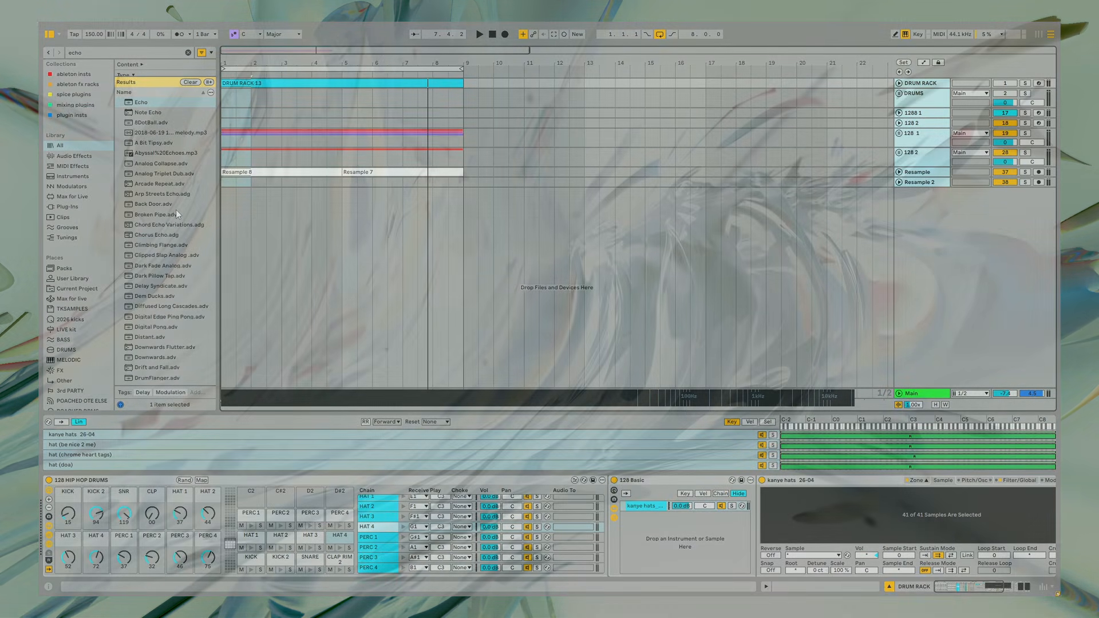
key("F11")
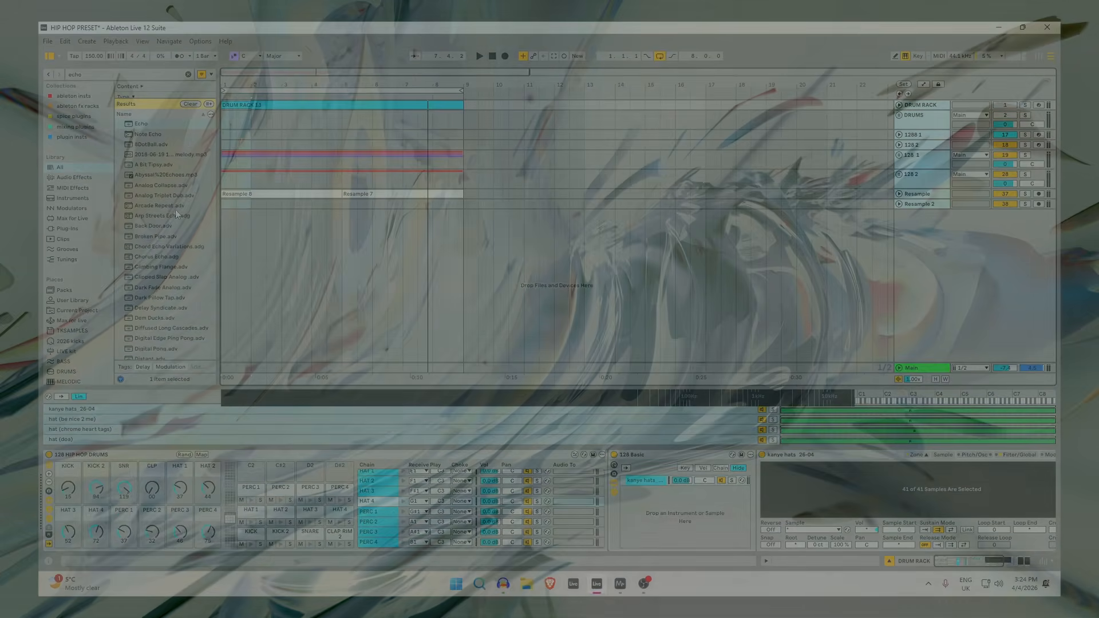